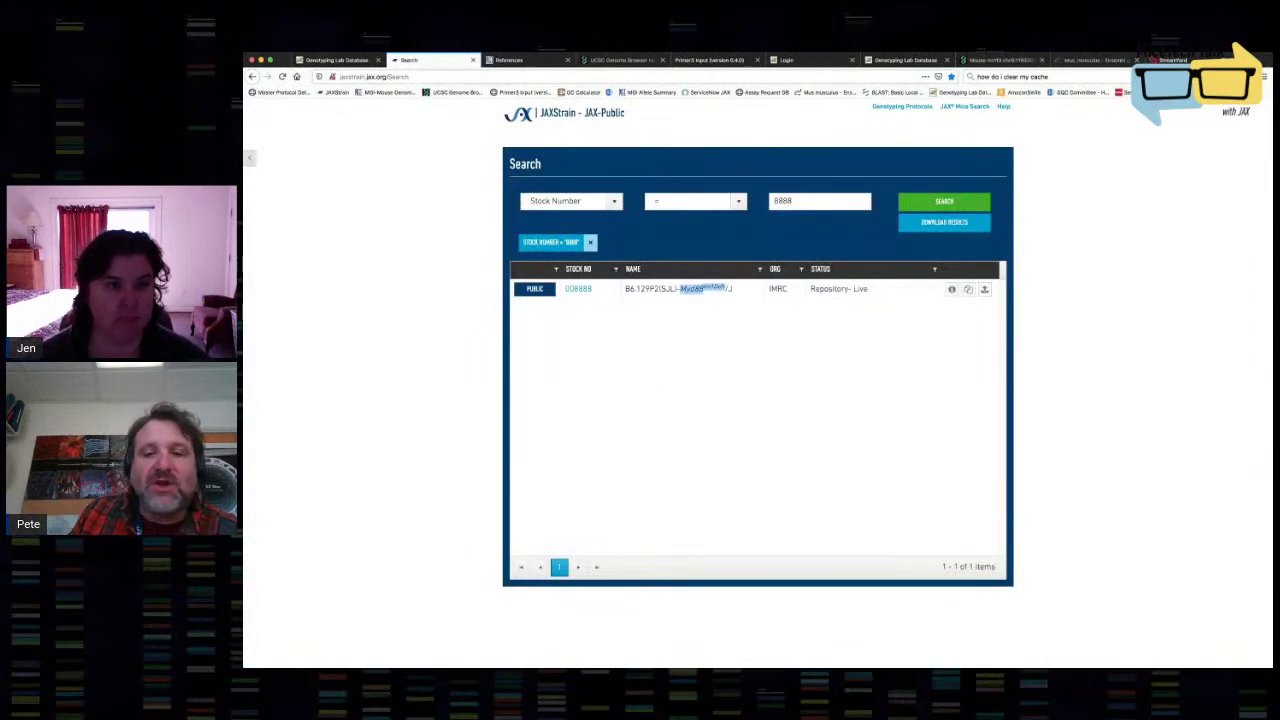
# Search Mouse Genome Informatics for Myd88tm1Defr and open the matching targeted allele's detail page.
pyautogui.click(509, 60)
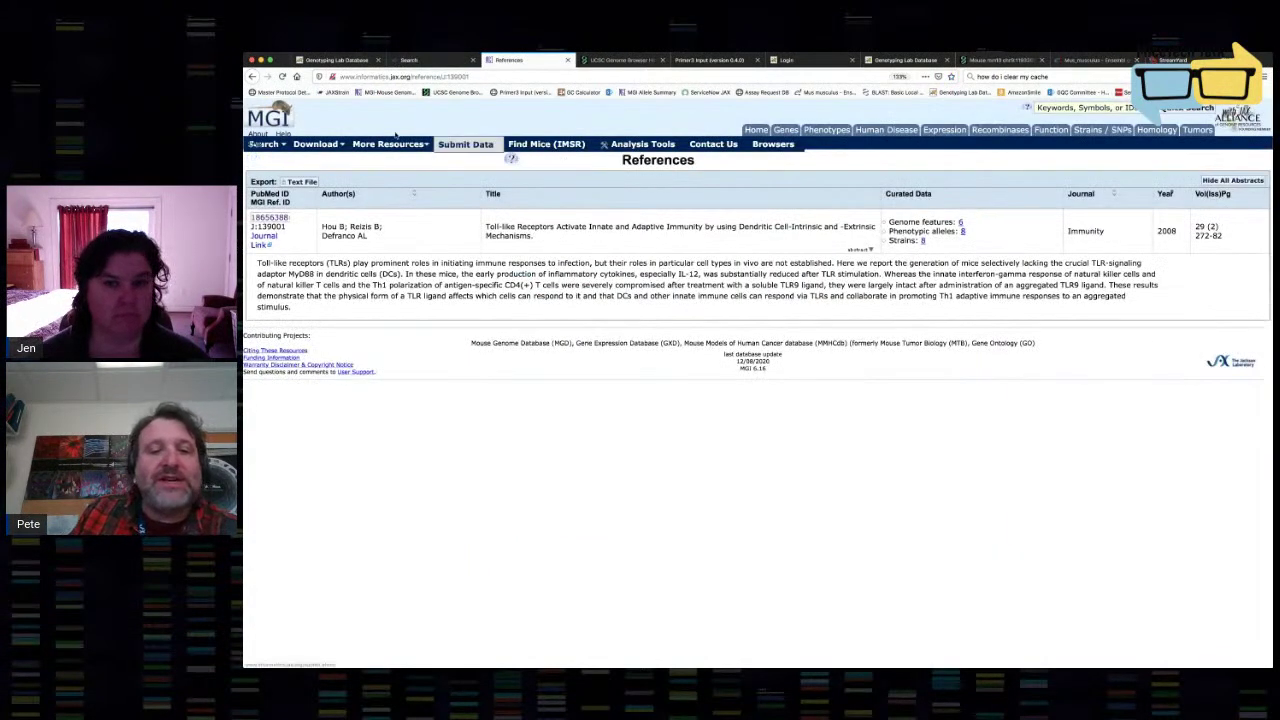
pyautogui.click(756, 130)
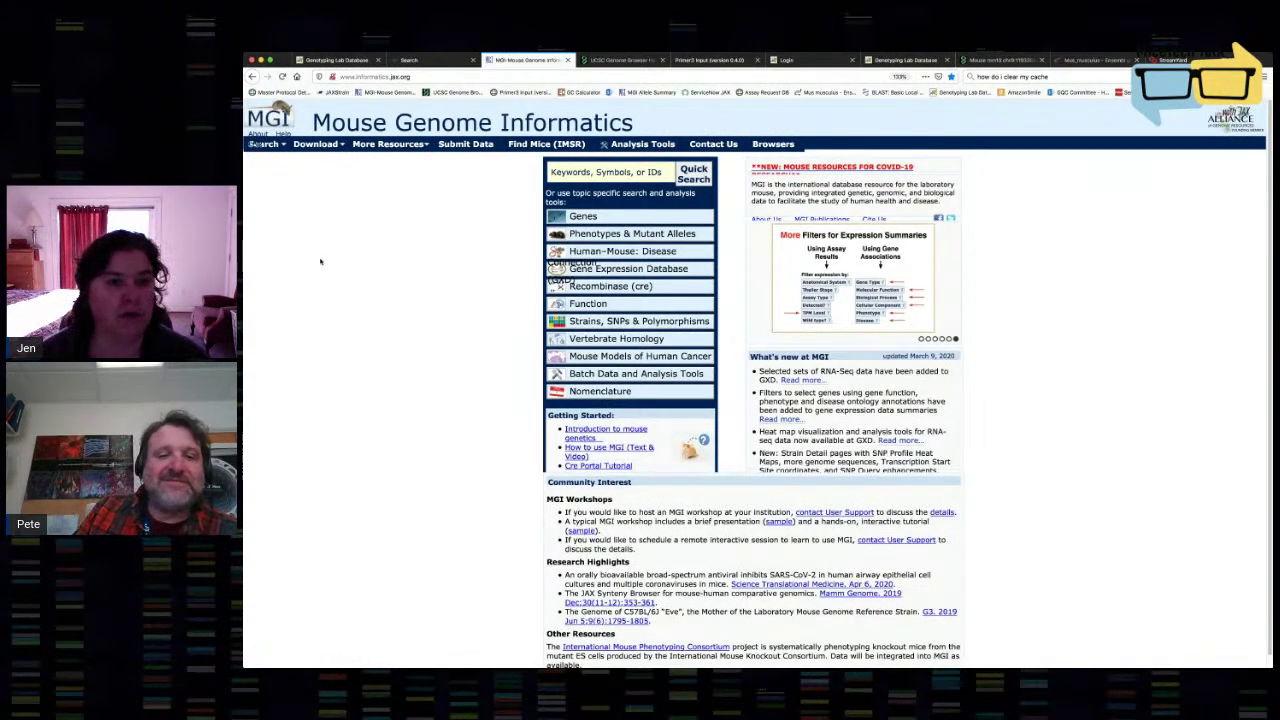
pyautogui.click(610, 172)
pyautogui.write('Myd88tm1Defr')
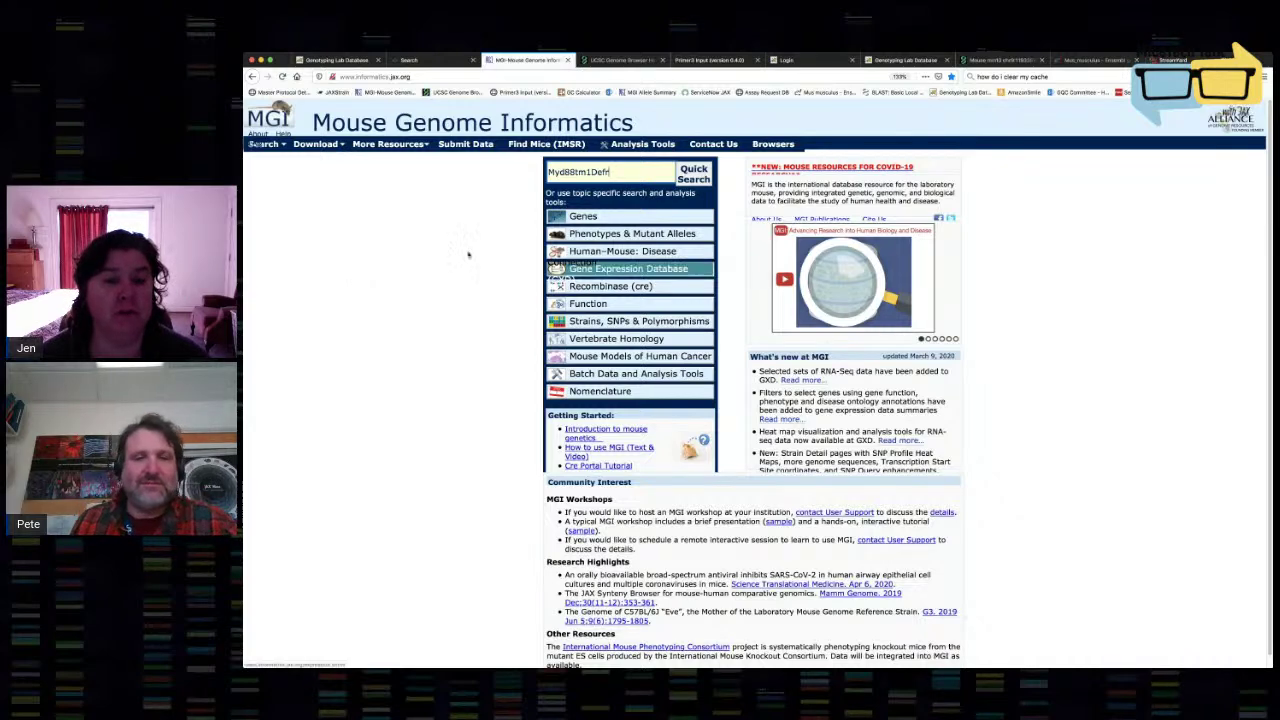
pyautogui.click(639, 169)
pyautogui.press('Return')
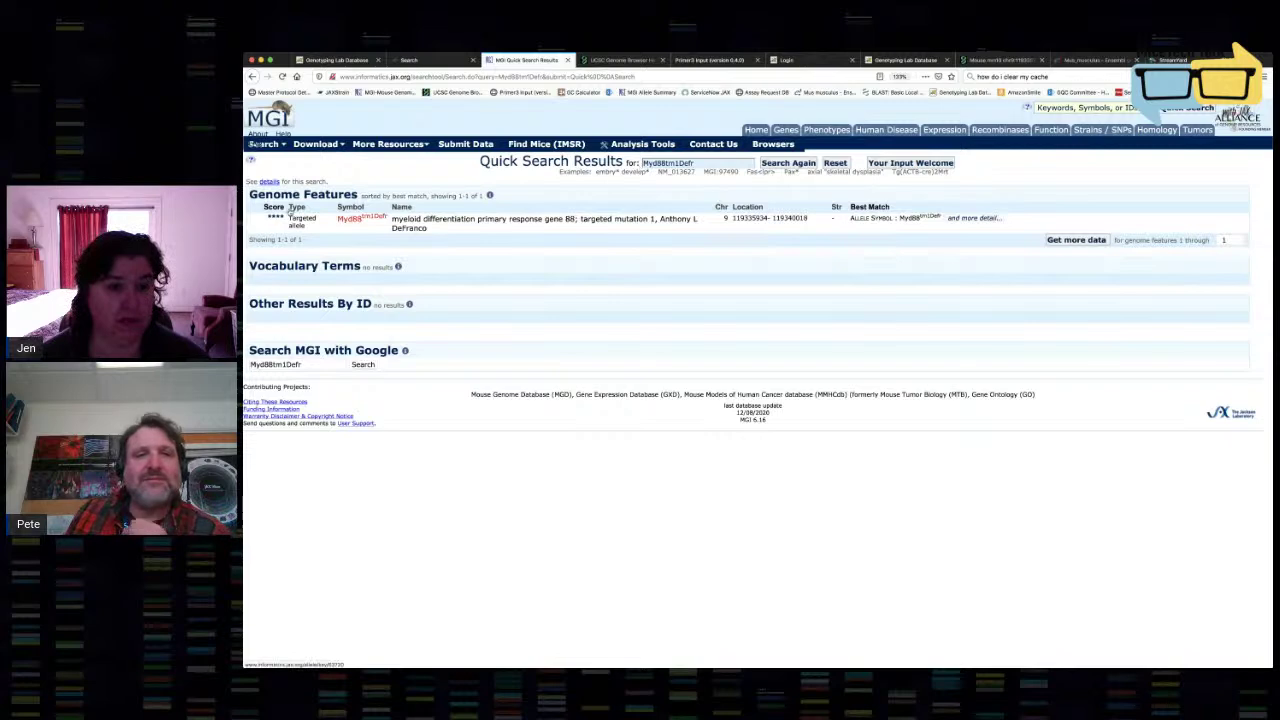
pyautogui.click(289, 212)
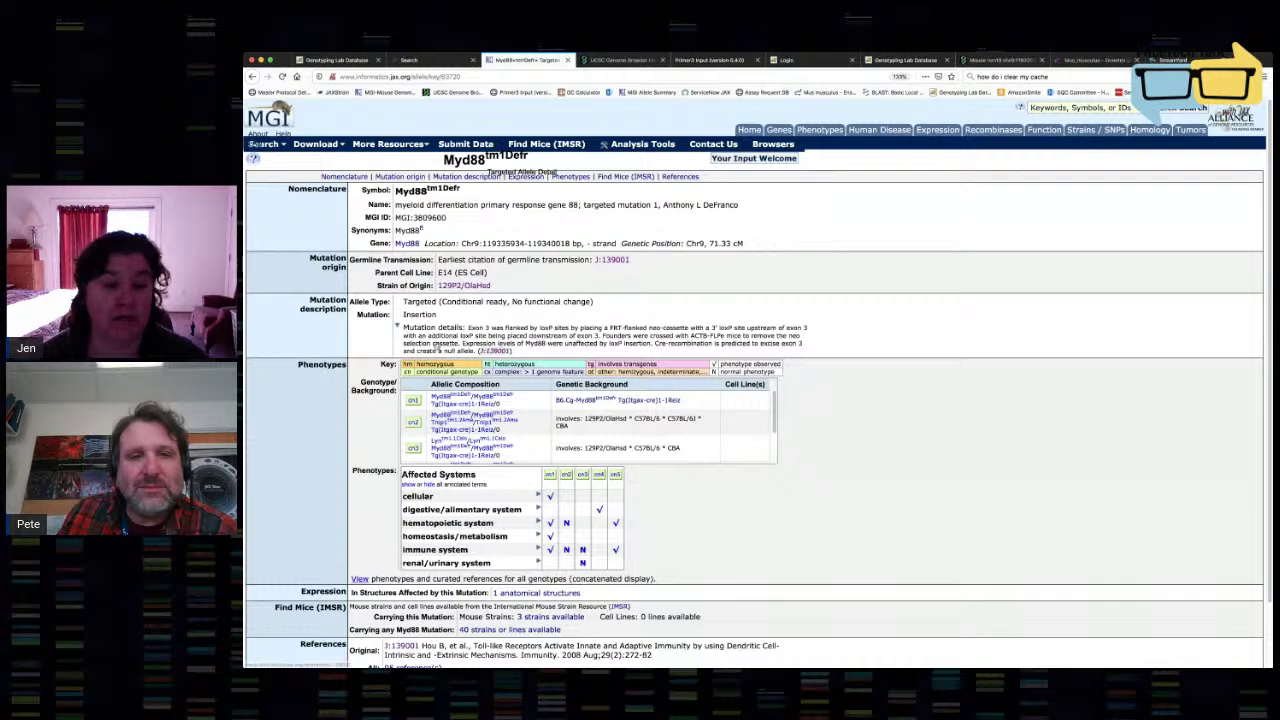
# Open reference J:139001 cited in the mutation details and view its PubMed record.
pyautogui.click(439, 343)
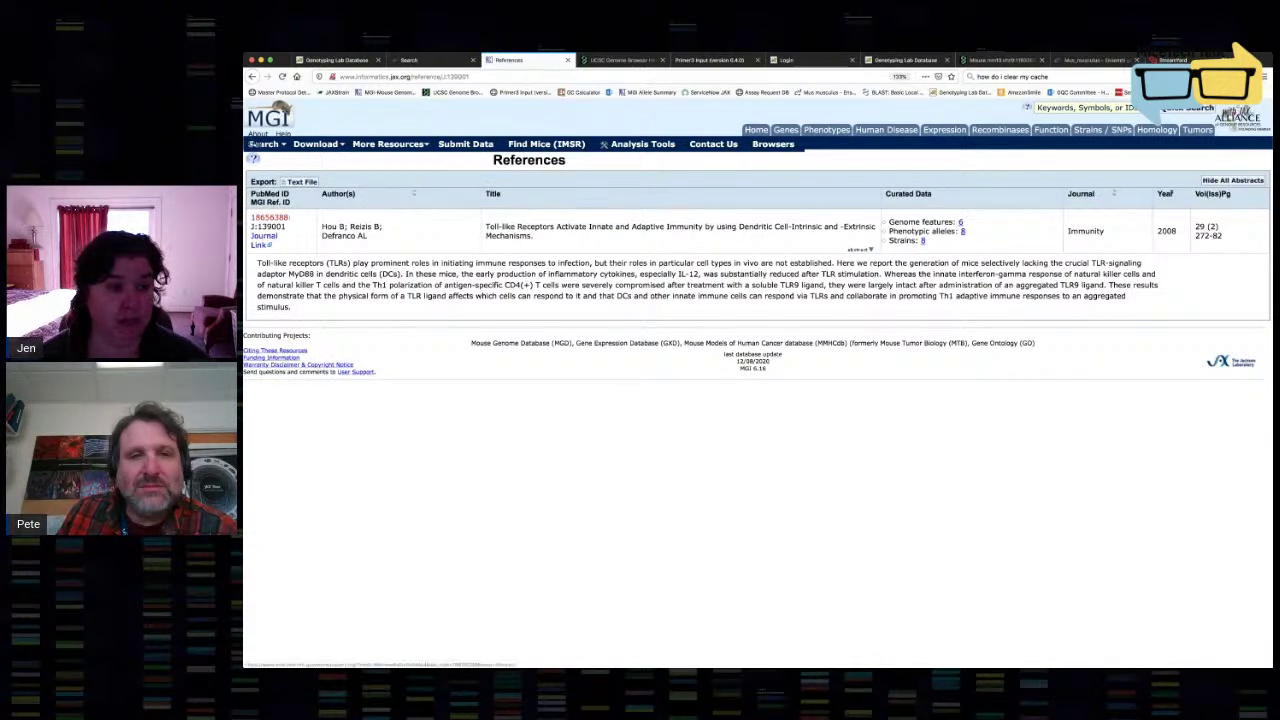
pyautogui.click(270, 217)
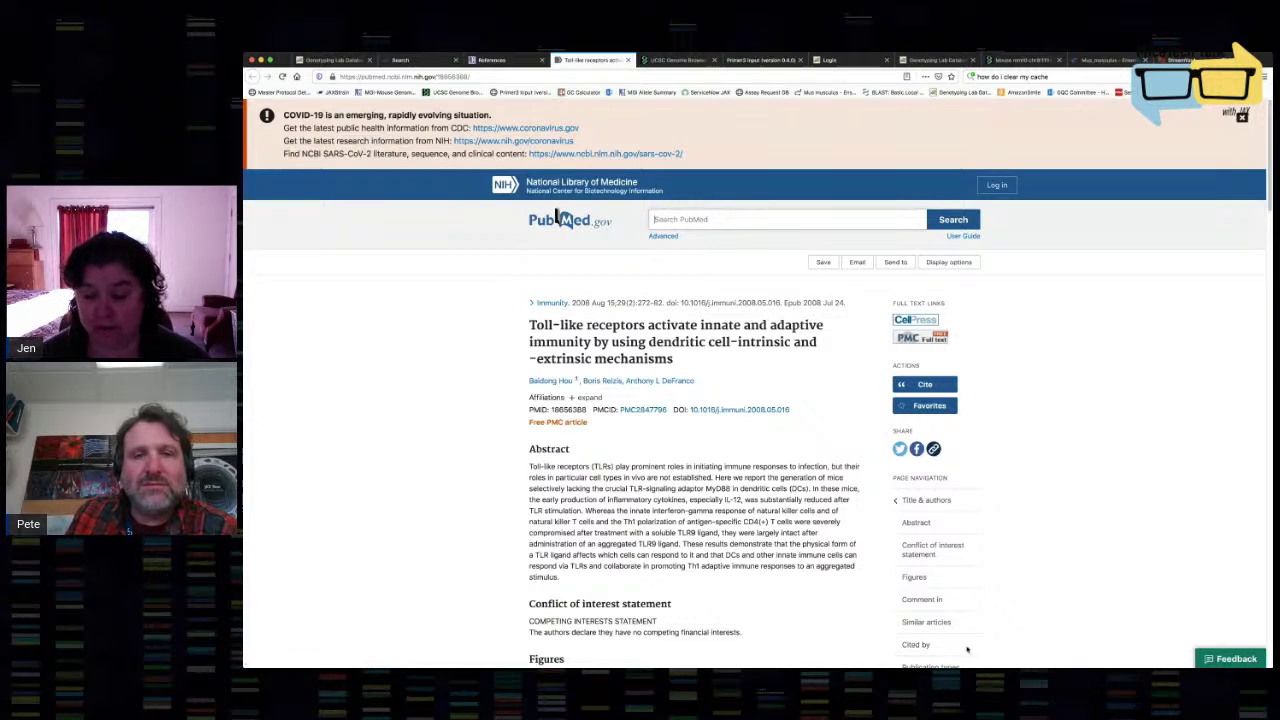
pyautogui.press('super+Tab')
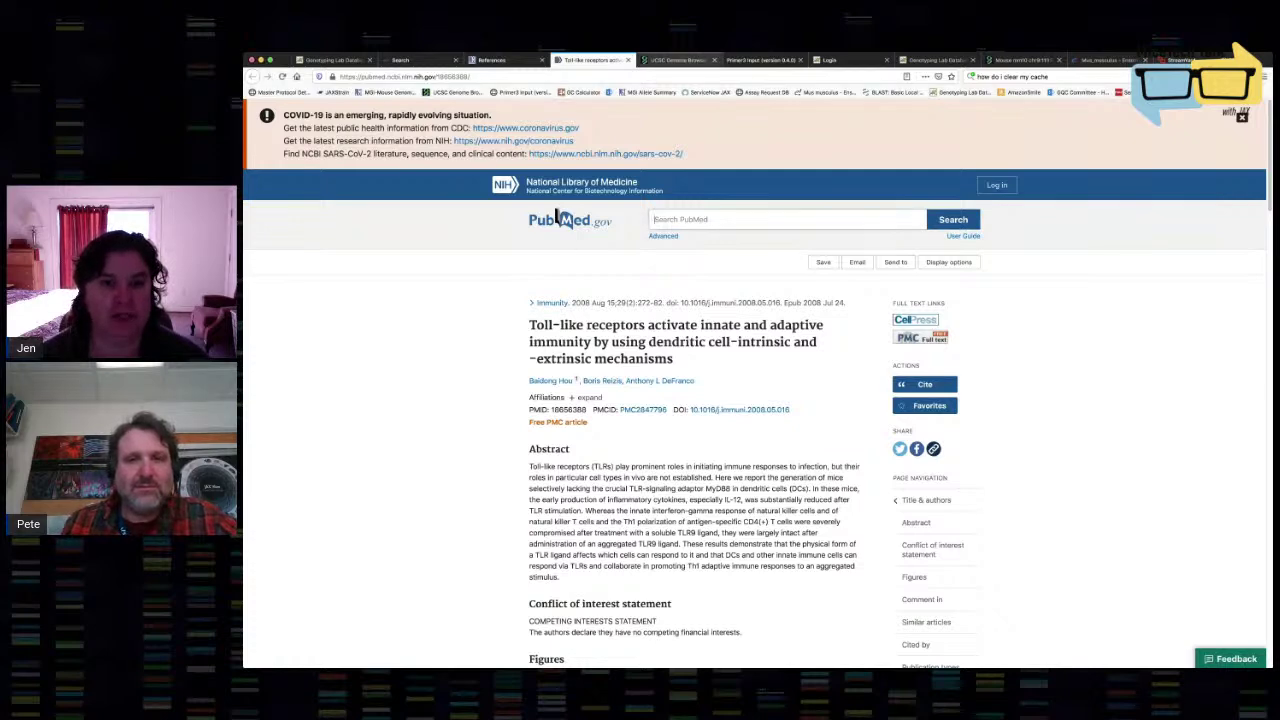
# Search the mouse GRCm38/mm10 assembly in the UCSC Genome Browser for myd88.
pyautogui.hotkey('ctrl', 'Tab')
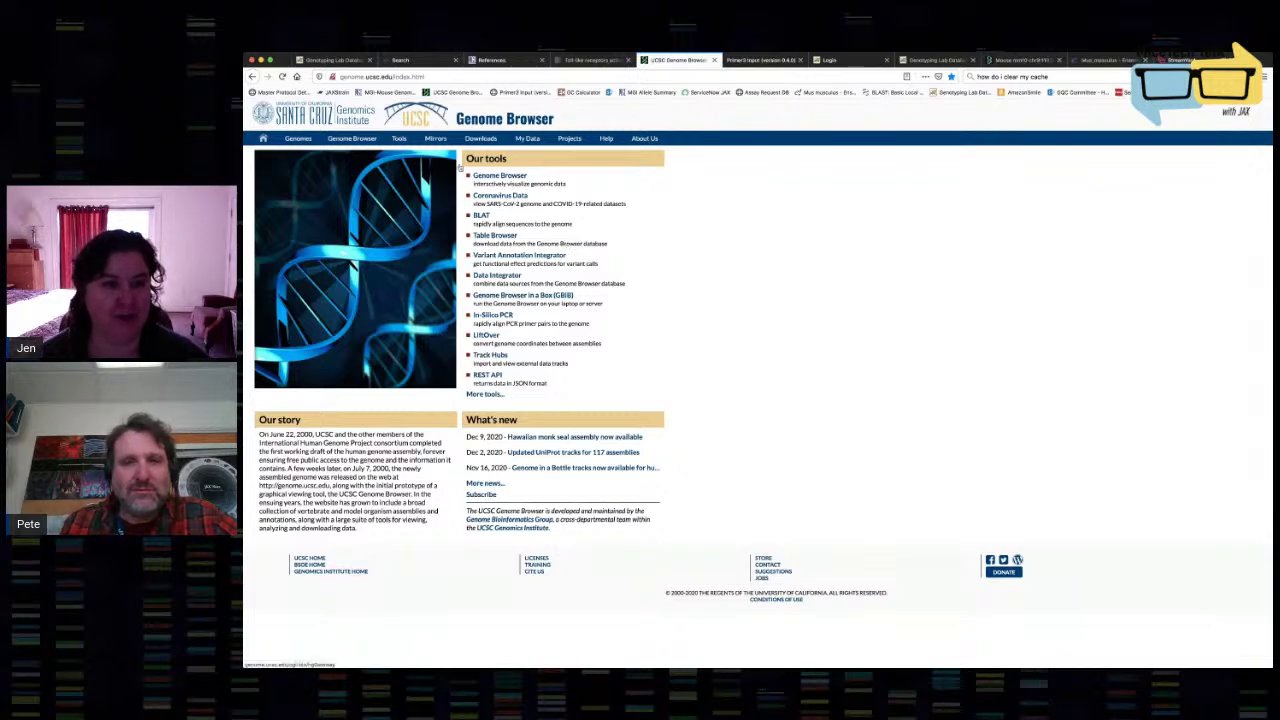
pyautogui.click(455, 167)
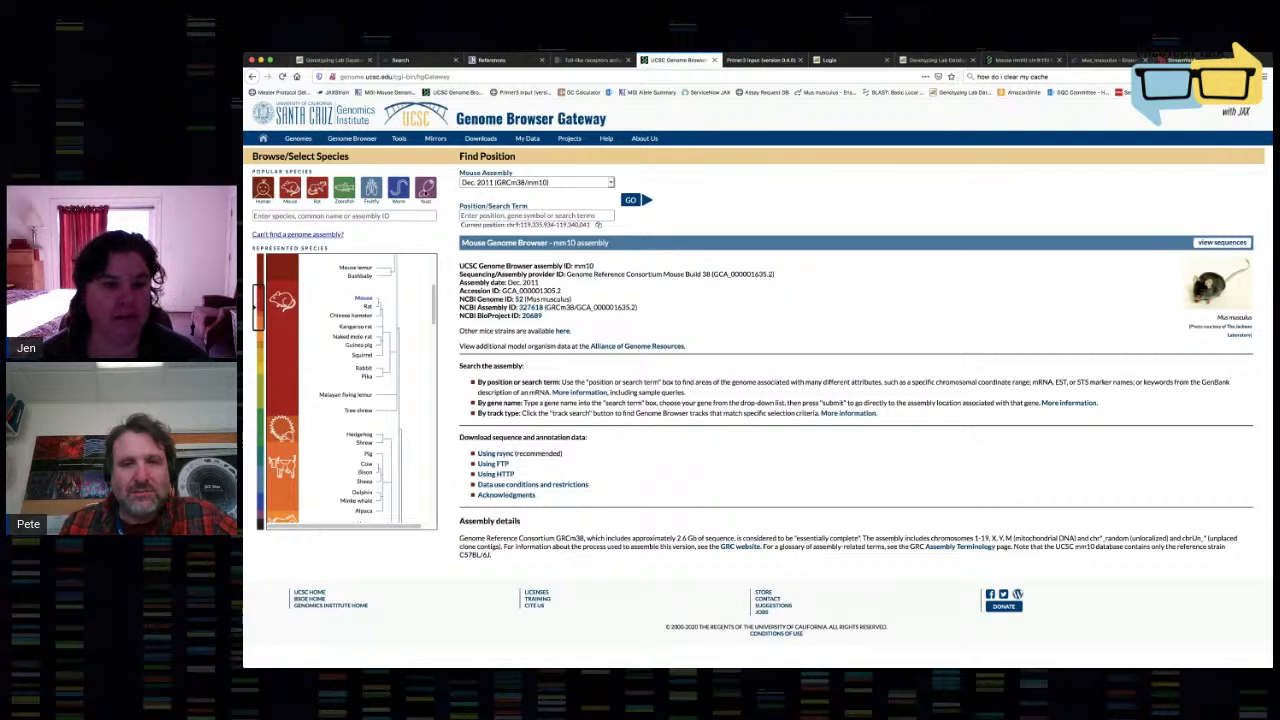
pyautogui.click(597, 215)
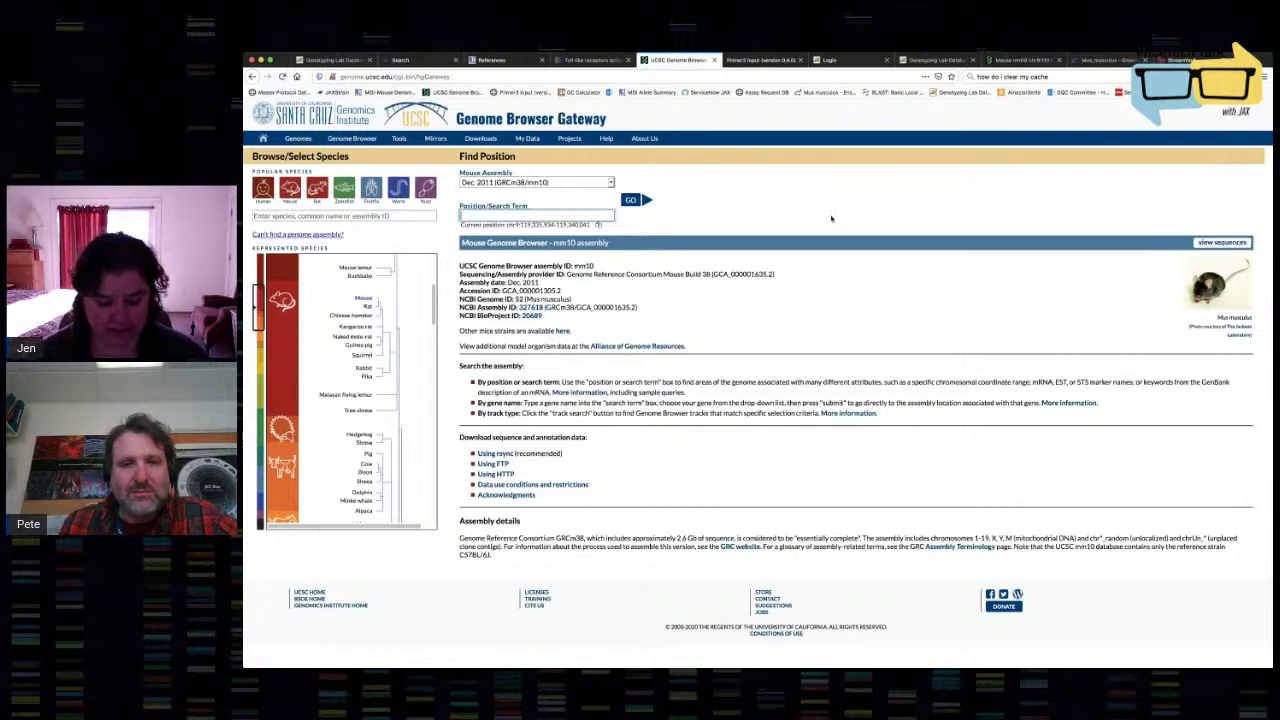
pyautogui.write('m')
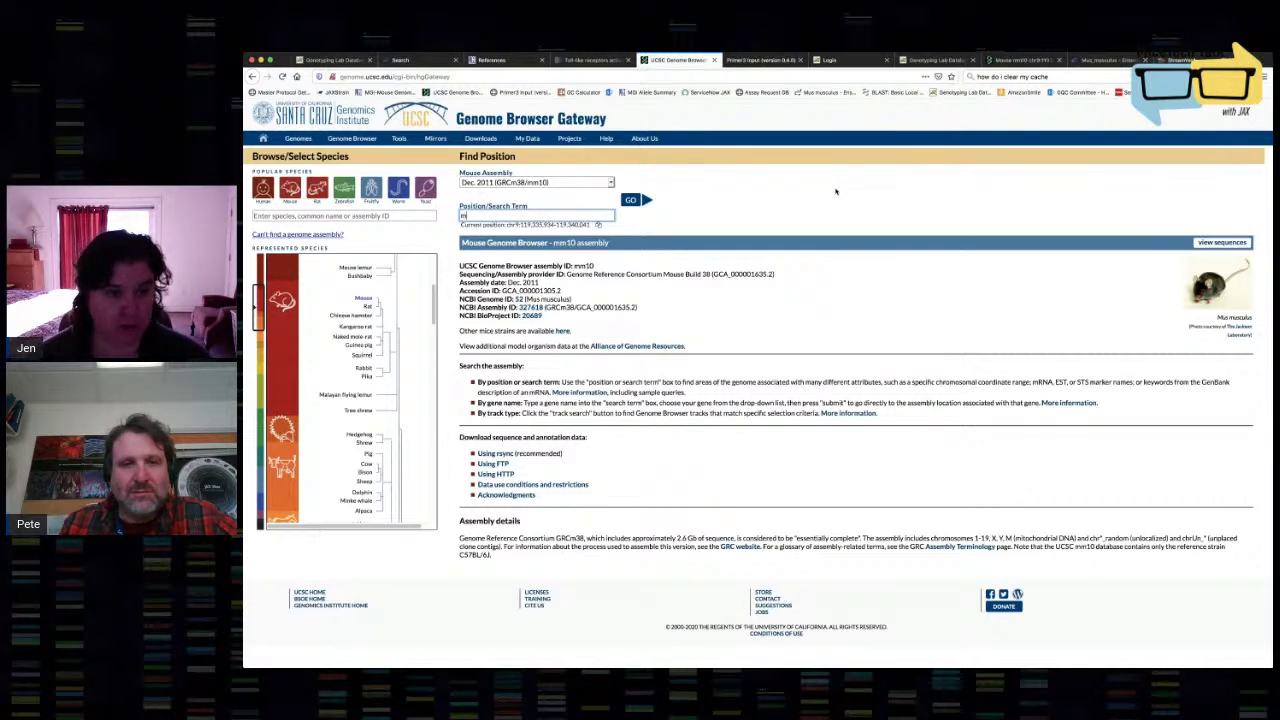
pyautogui.write('yd88')
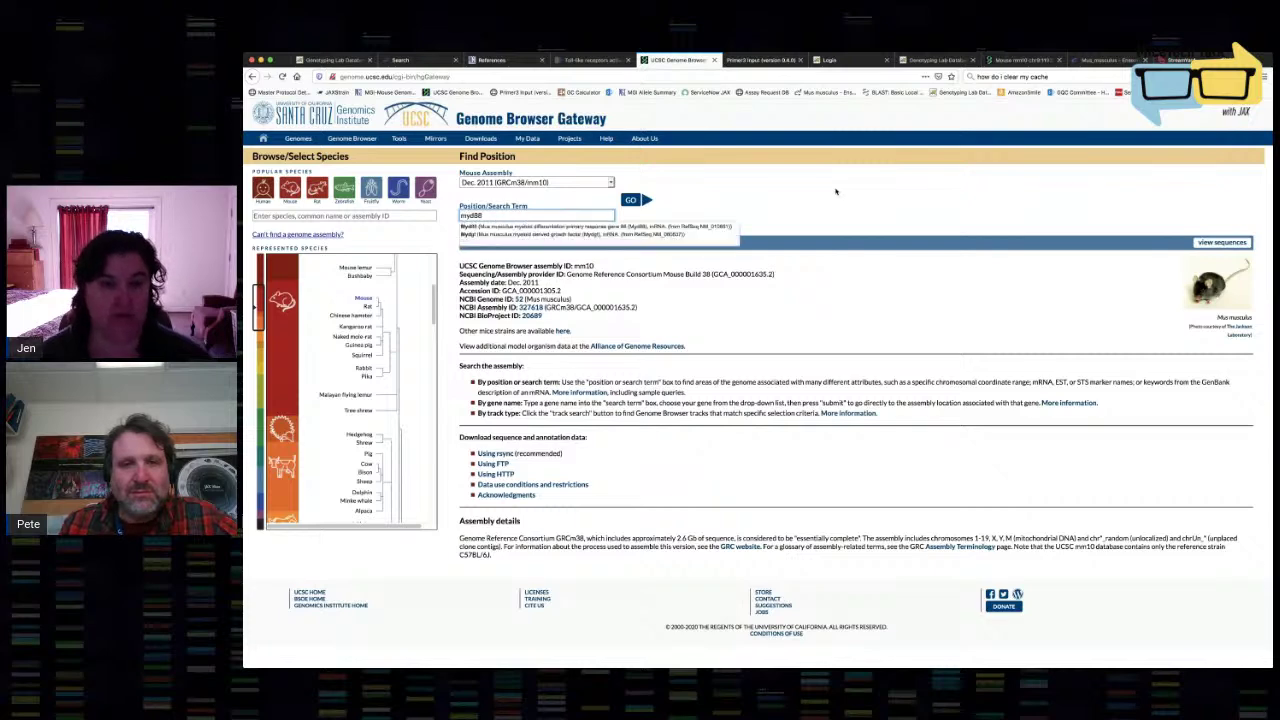
pyautogui.press('Return')
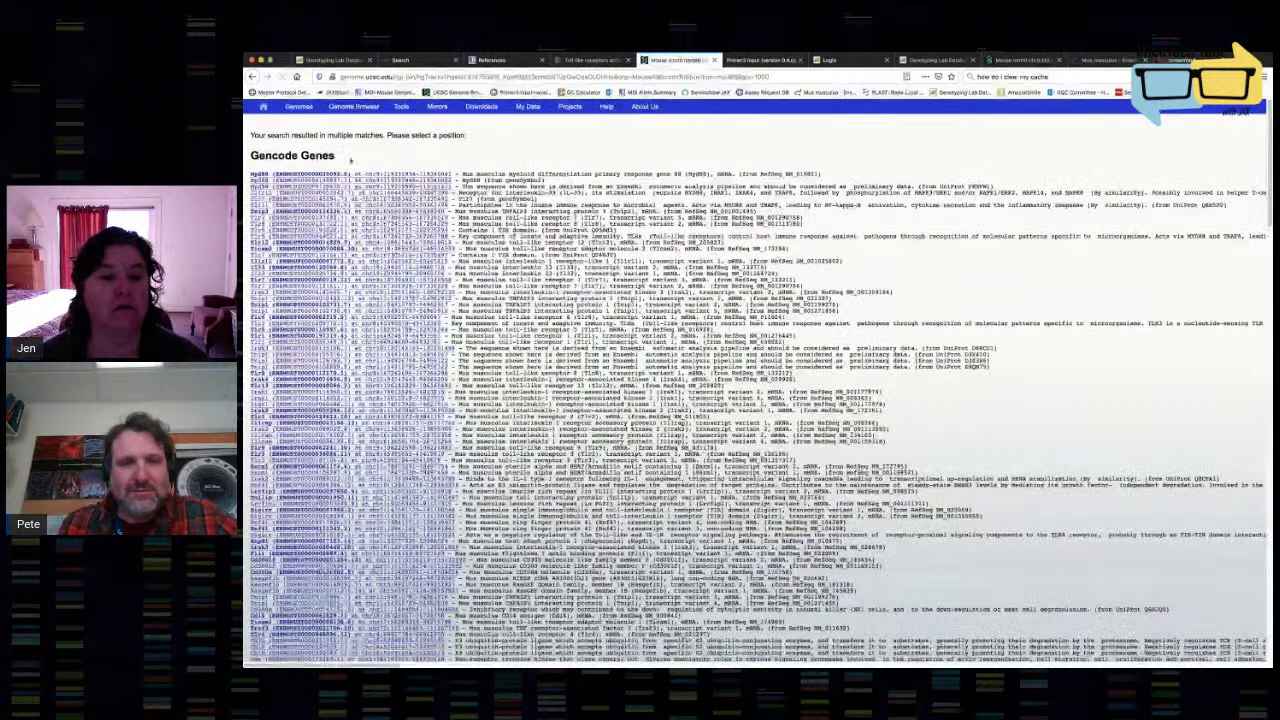
# Open the Myd88 gene match and retrieve its genomic sequence as one FASTA record, with exons in upper case and everything else in lower case.
pyautogui.click(350, 168)
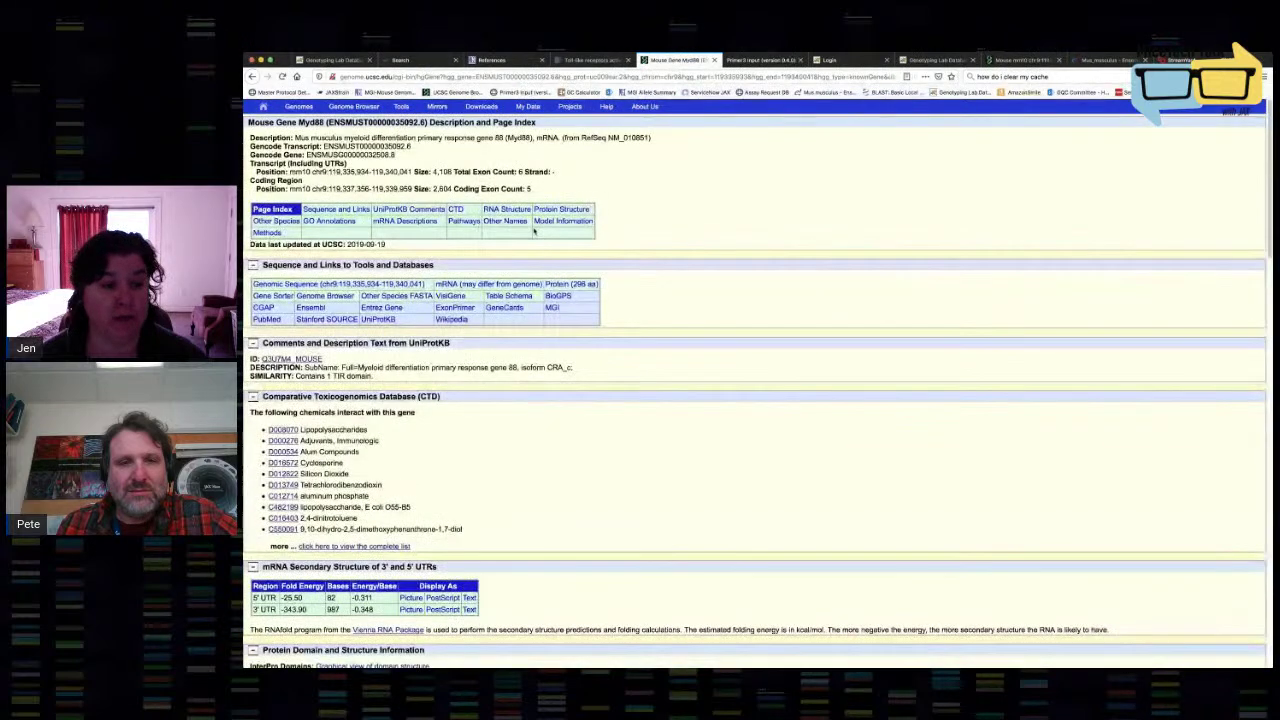
pyautogui.click(338, 284)
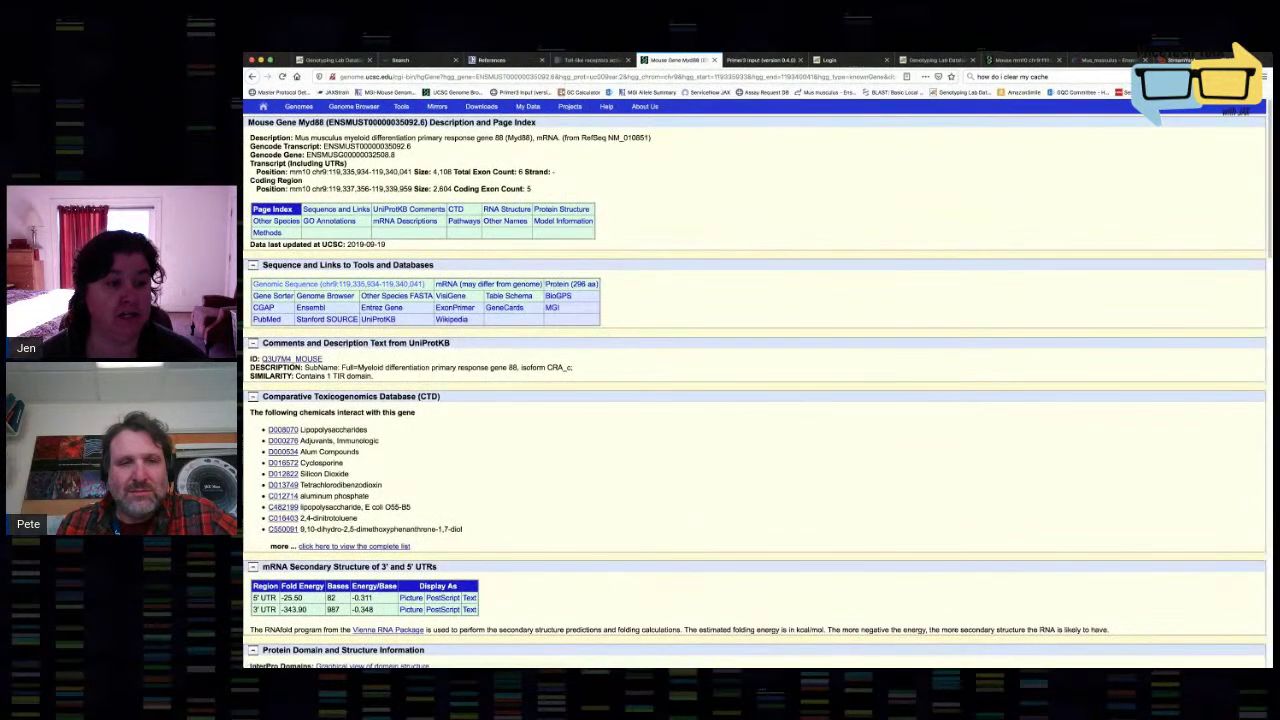
pyautogui.click(287, 281)
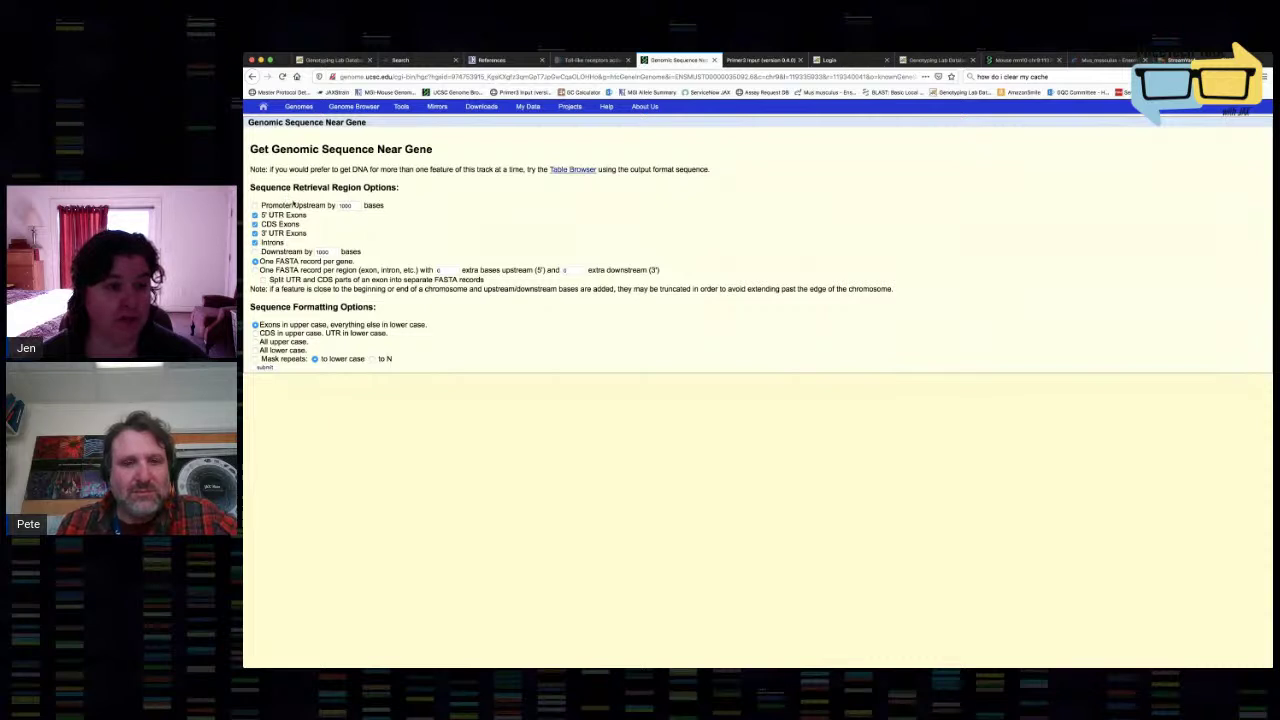
pyautogui.click(255, 216)
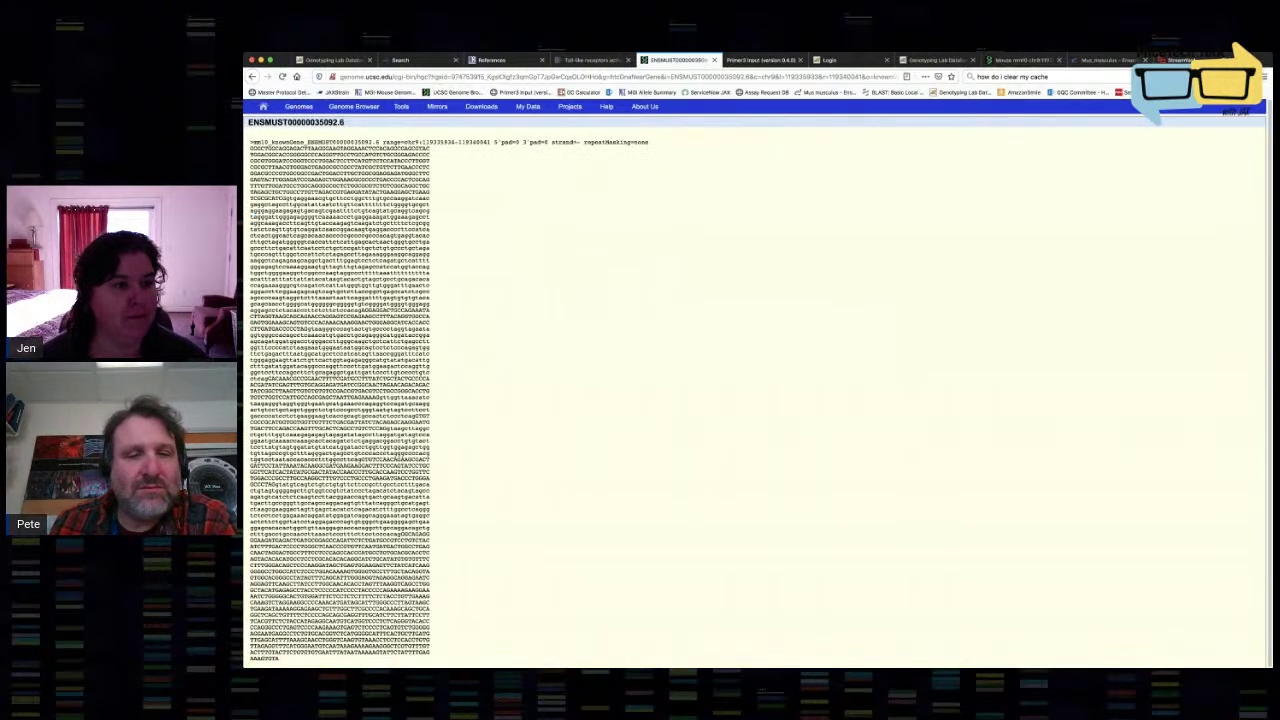
# Copy the full Myd88 genomic sequence, without its FASTA header, into a new construct in Gene Construction Kit.
pyautogui.moveTo(251, 148); pyautogui.dragTo(572, 448)
pyautogui.moveTo(1211, 176); pyautogui.dragTo(251, 641)
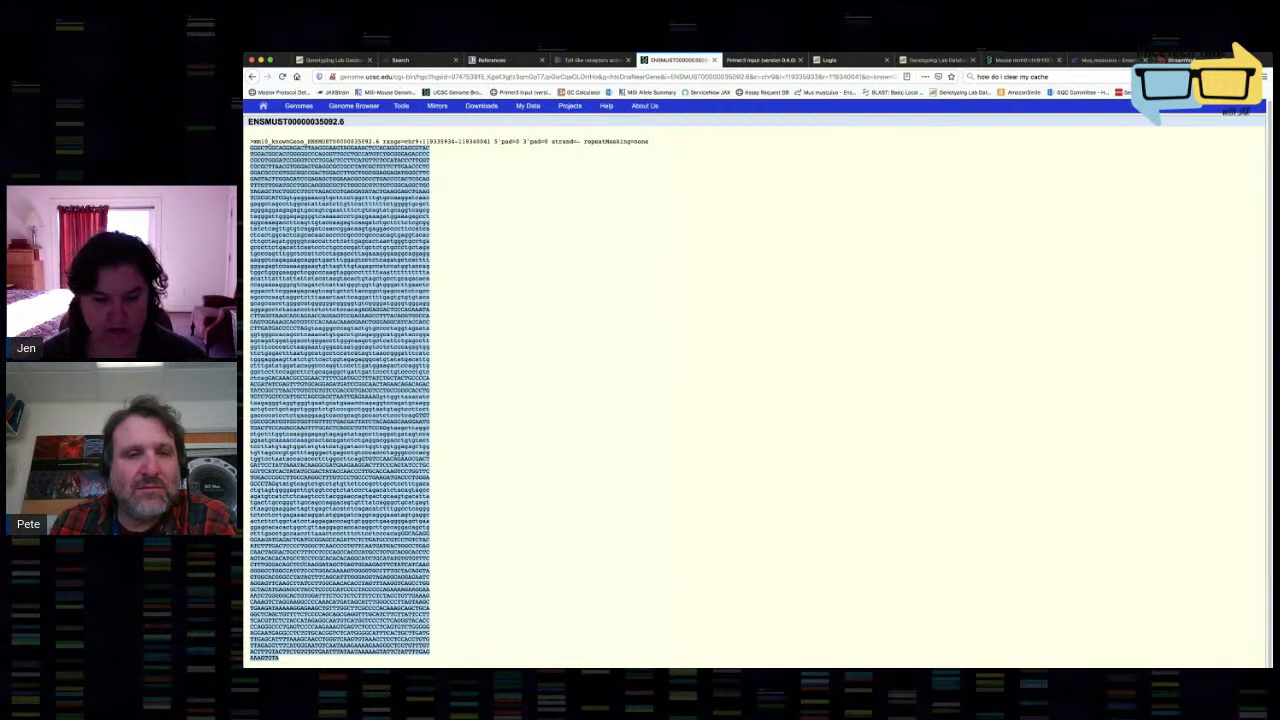
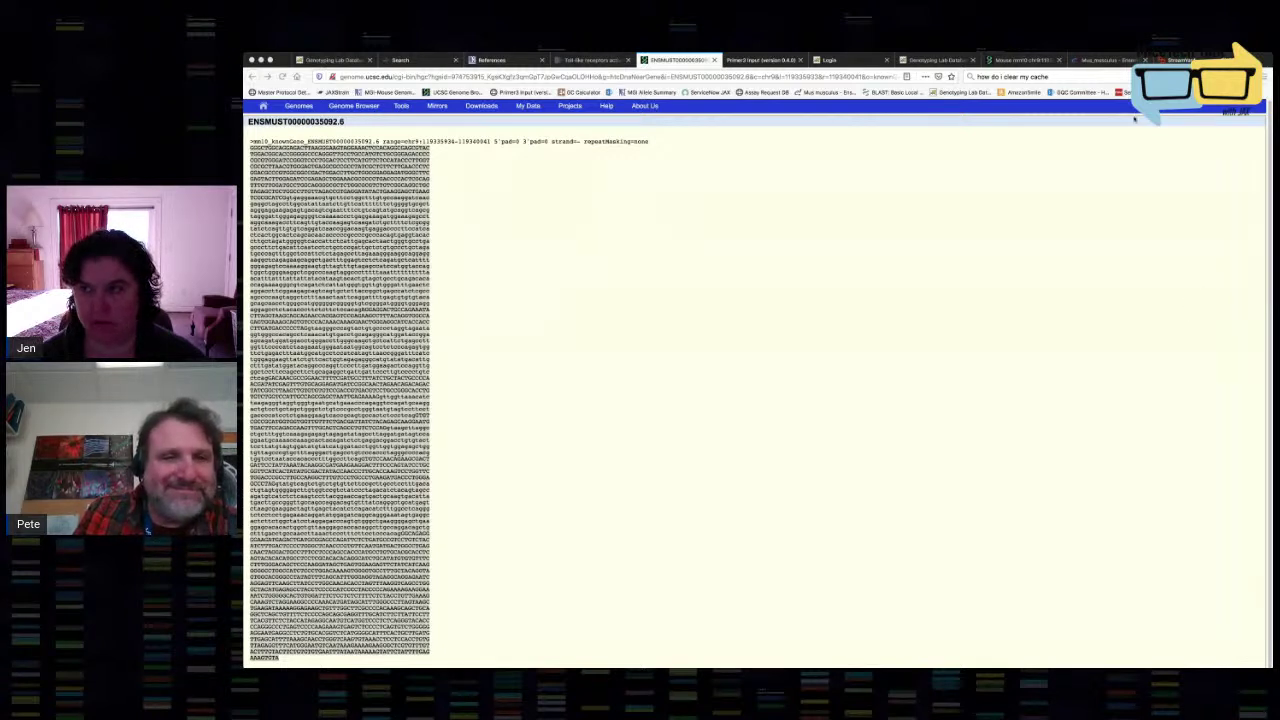
pyautogui.click(1180, 59)
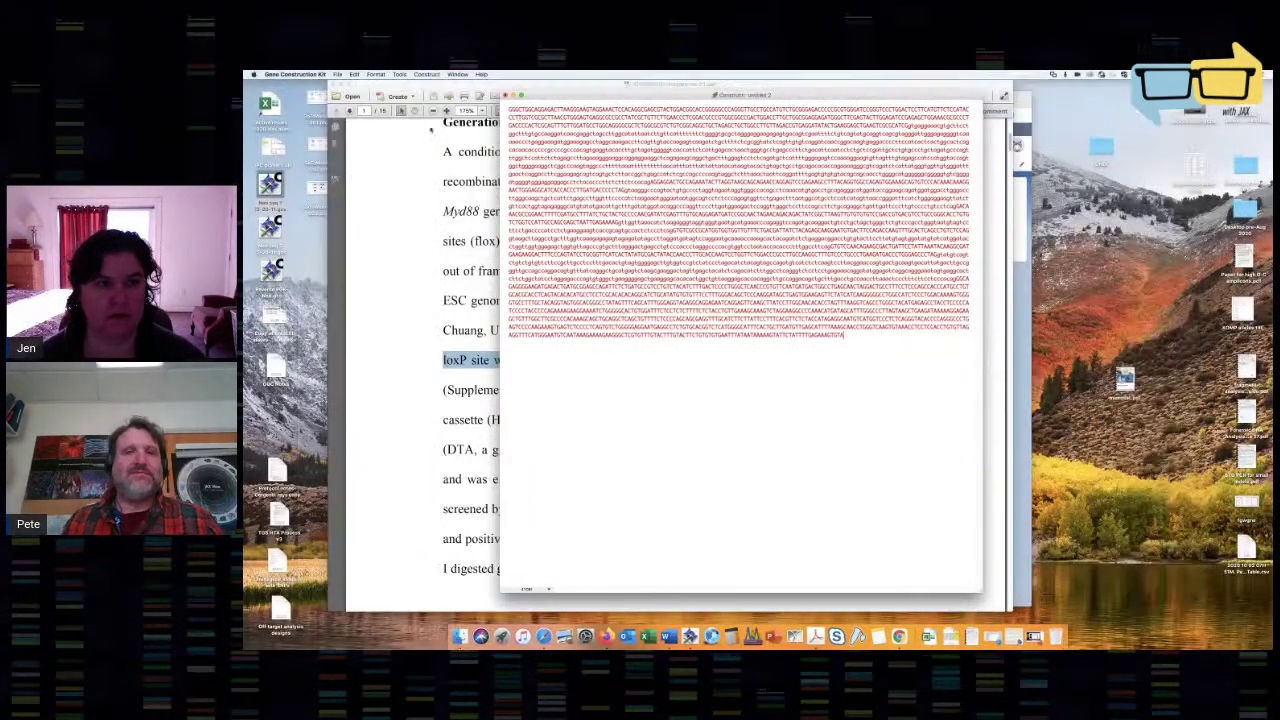
# Enlarge the construct window and increase the text size of the whole Myd88 sequence.
pyautogui.moveTo(651, 97); pyautogui.dragTo(646, 93)
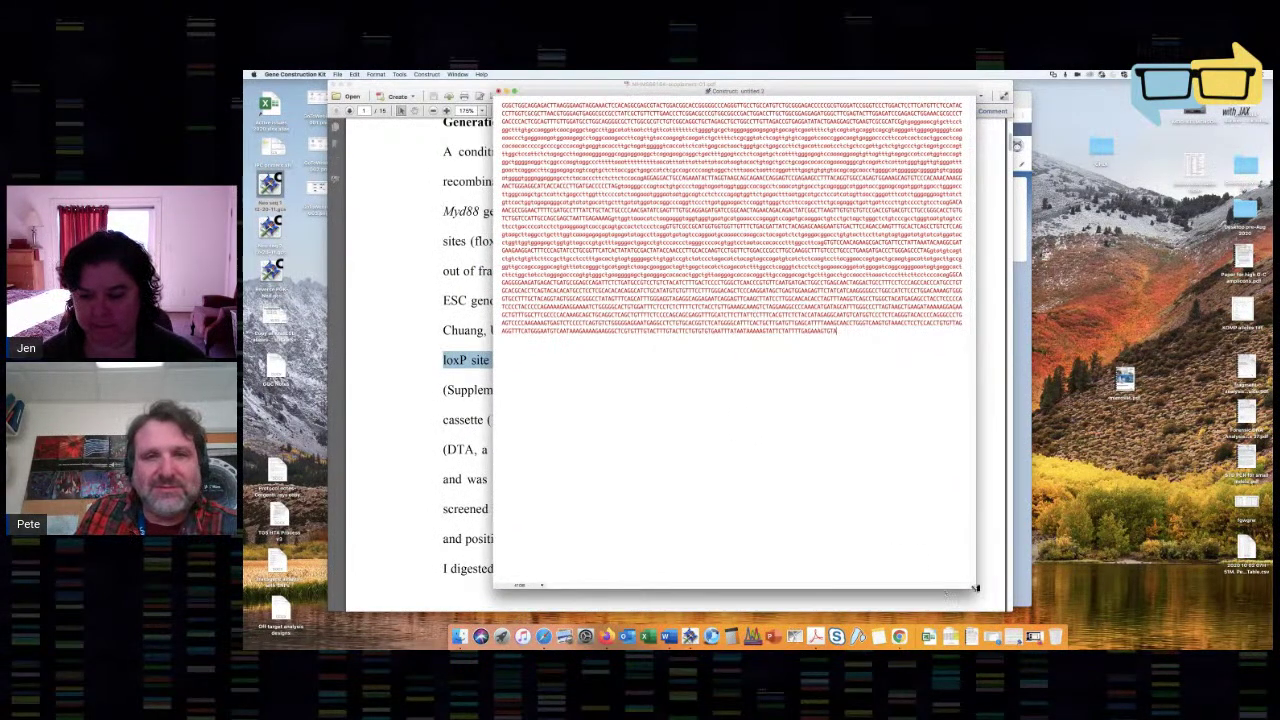
pyautogui.moveTo(972, 590); pyautogui.dragTo(1056, 620)
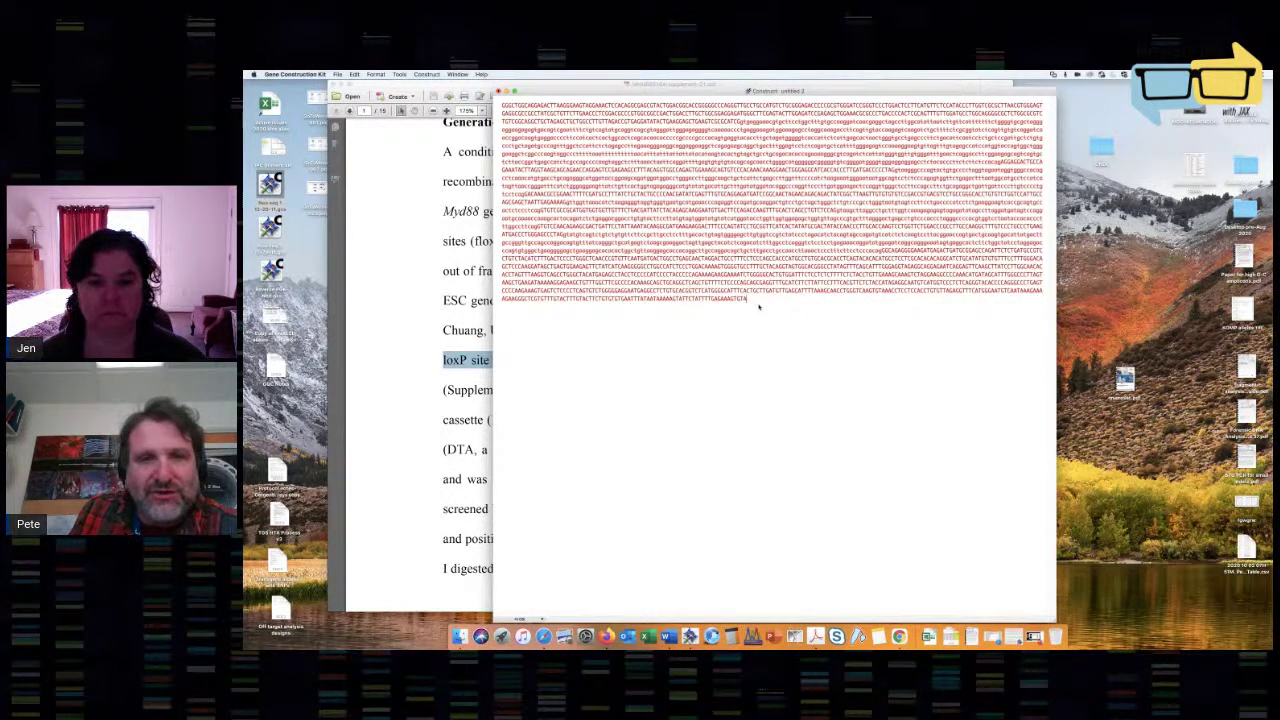
pyautogui.moveTo(746, 298); pyautogui.dragTo(501, 104)
pyautogui.click(375, 74)
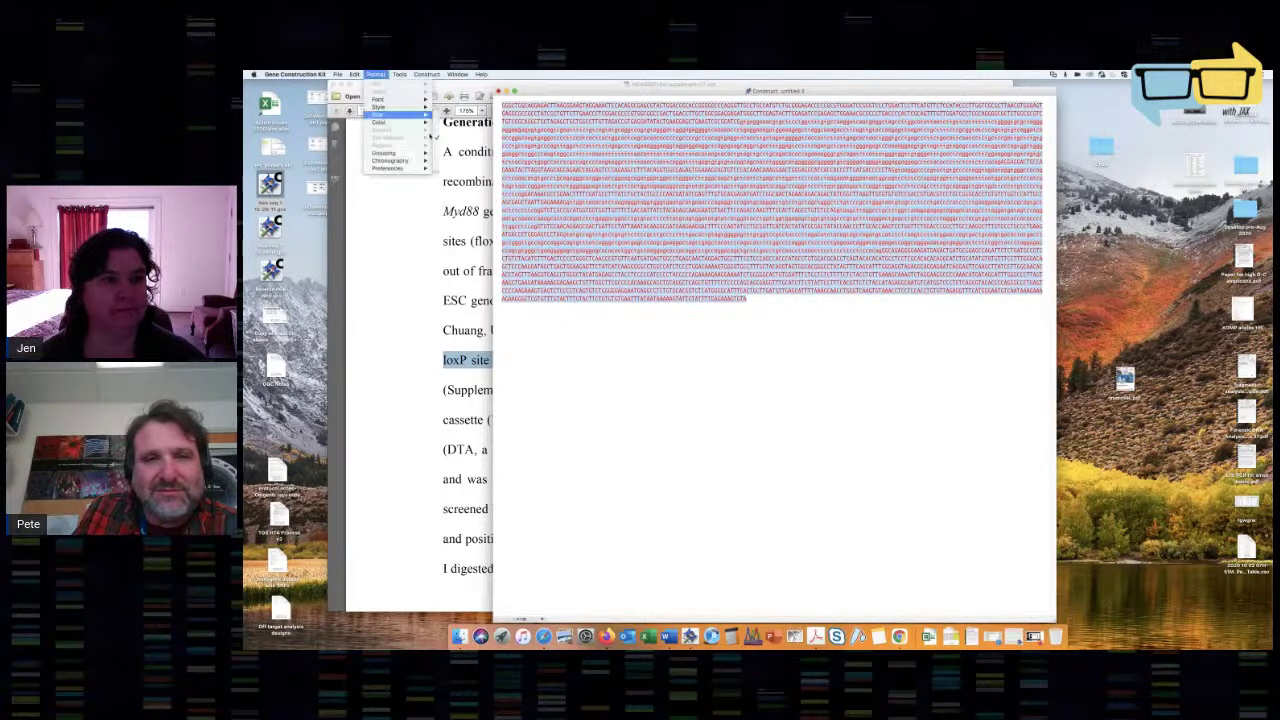
pyautogui.moveTo(398, 113)
pyautogui.click(458, 145)
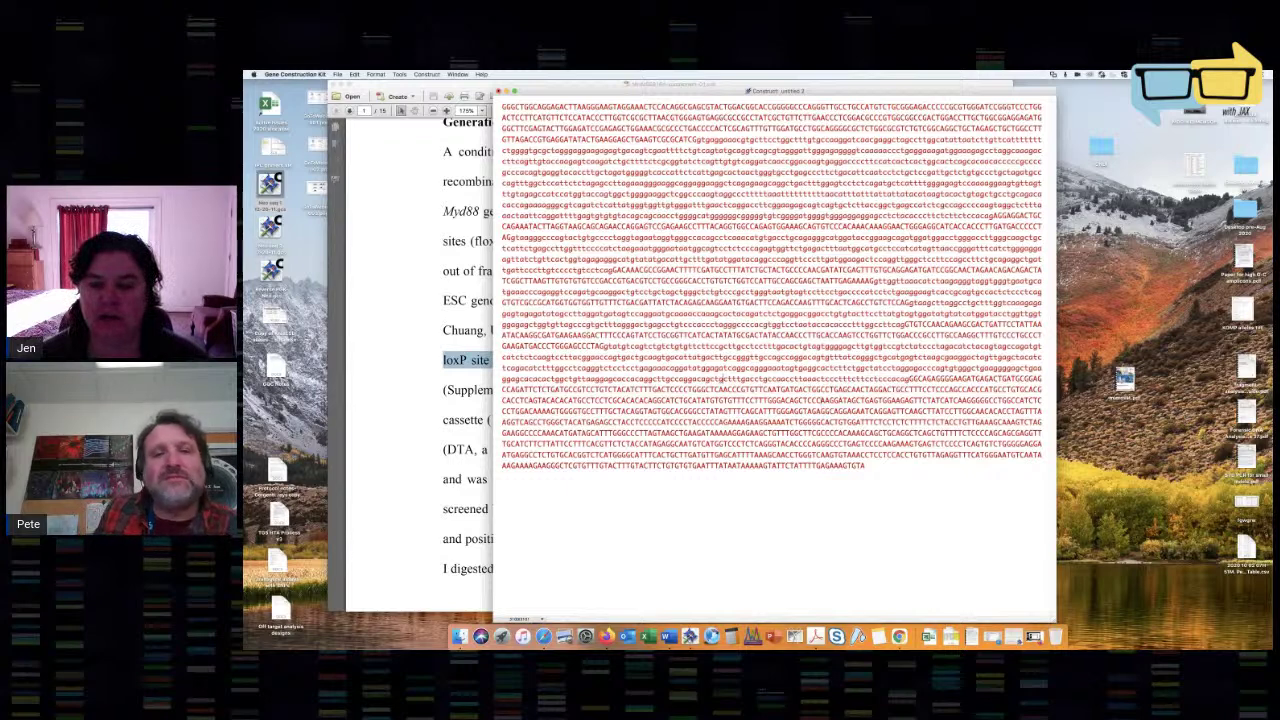
# Check the supplement PDF's section on generating the Myd88 allele for the loxP insertion sites, and return to the construct.
pyautogui.click(424, 382)
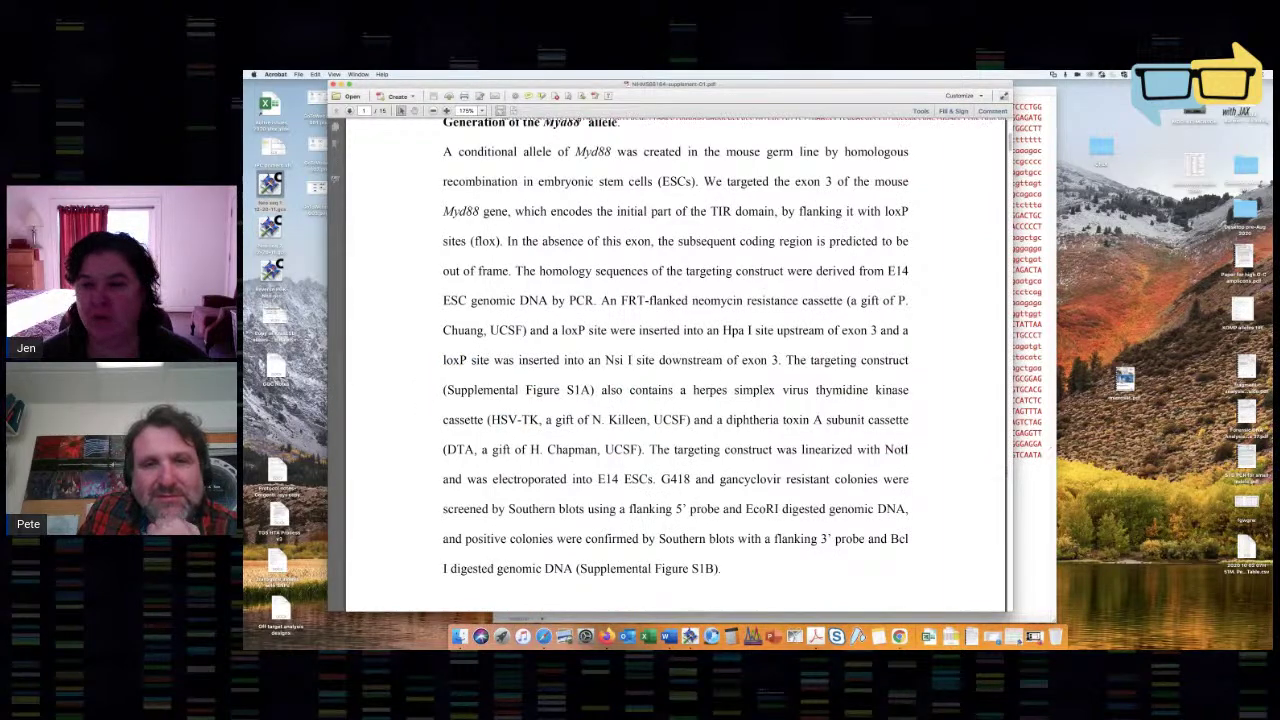
pyautogui.press('super+Tab')
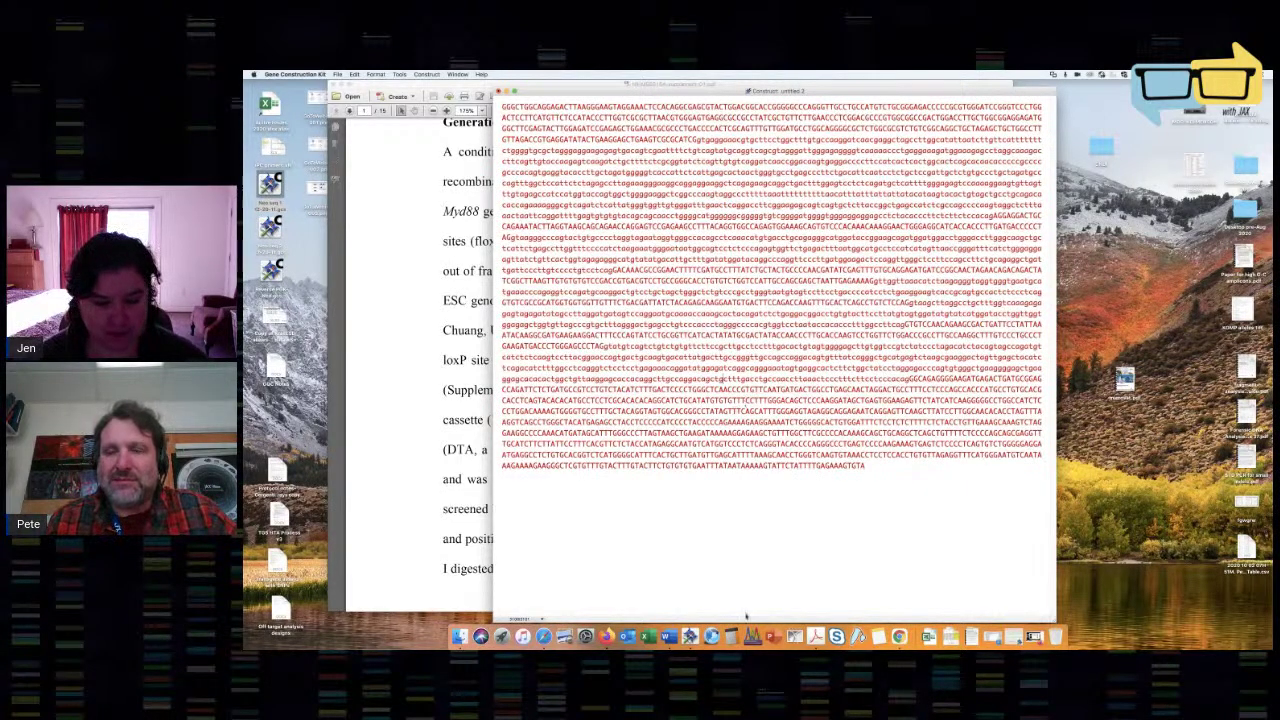
# Switch to Firefox and search the Ensembl mouse genome for myd88.
pyautogui.click(607, 636)
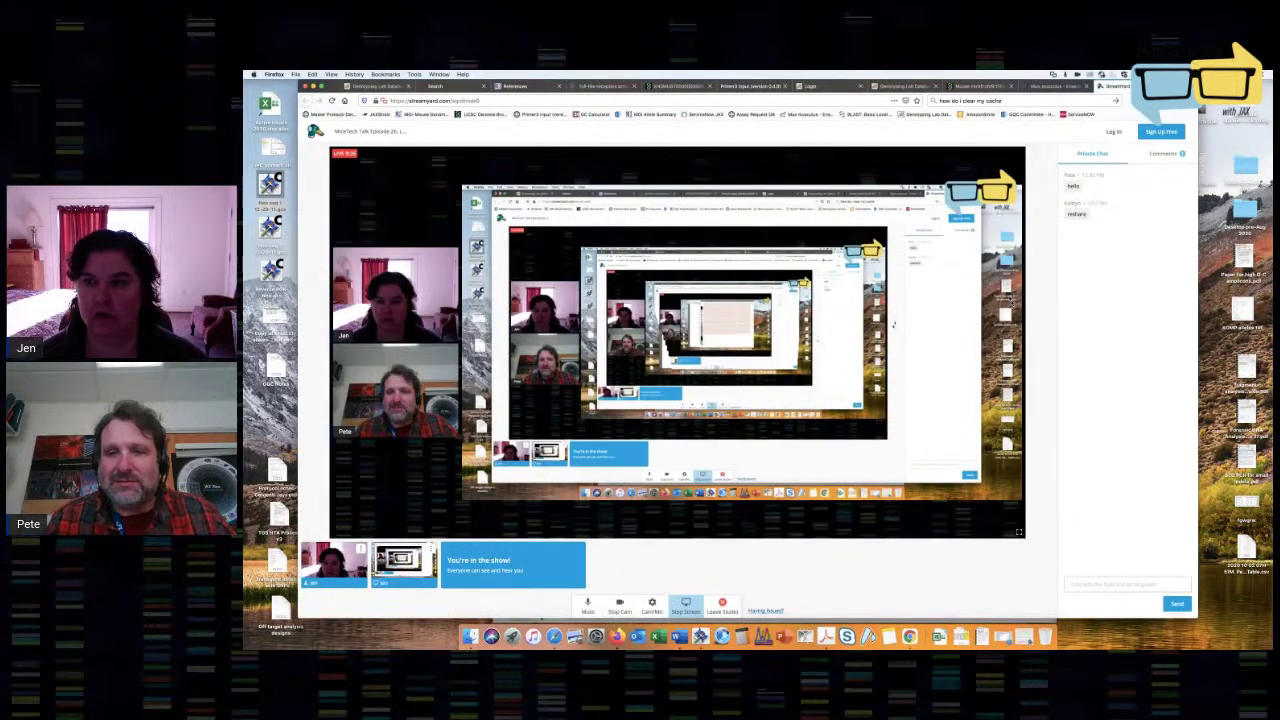
pyautogui.click(1061, 86)
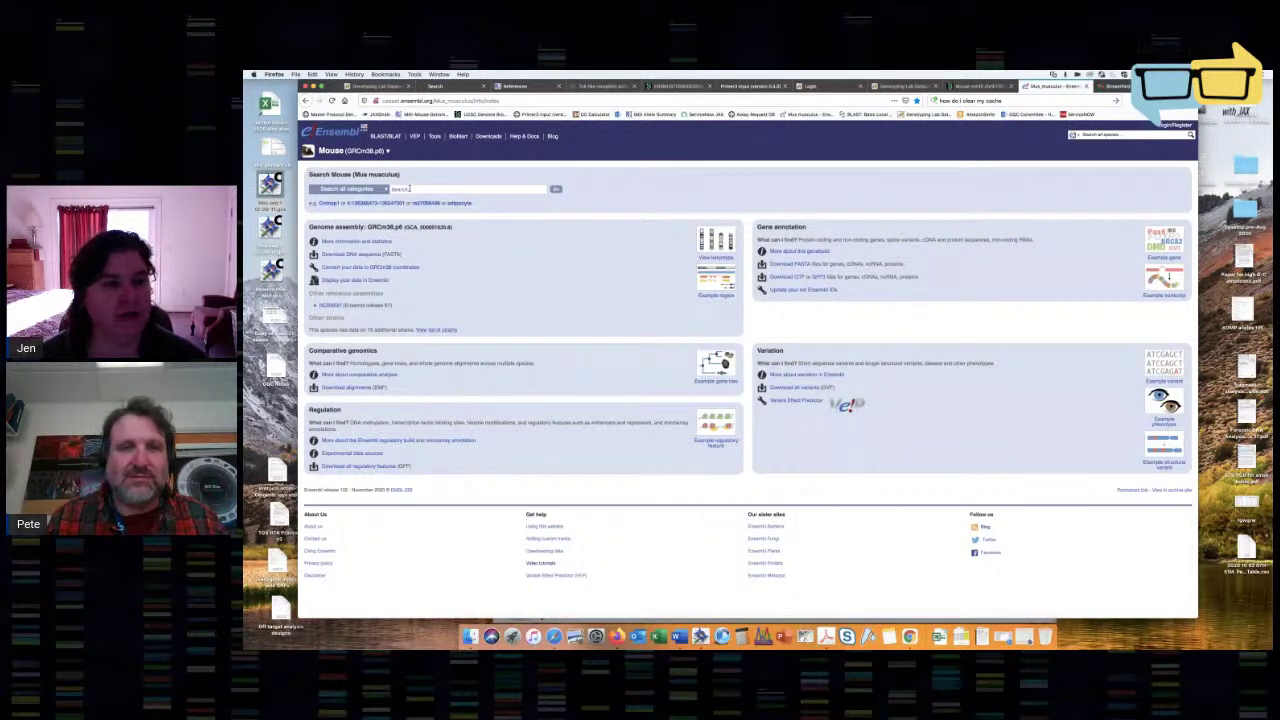
pyautogui.click(409, 188)
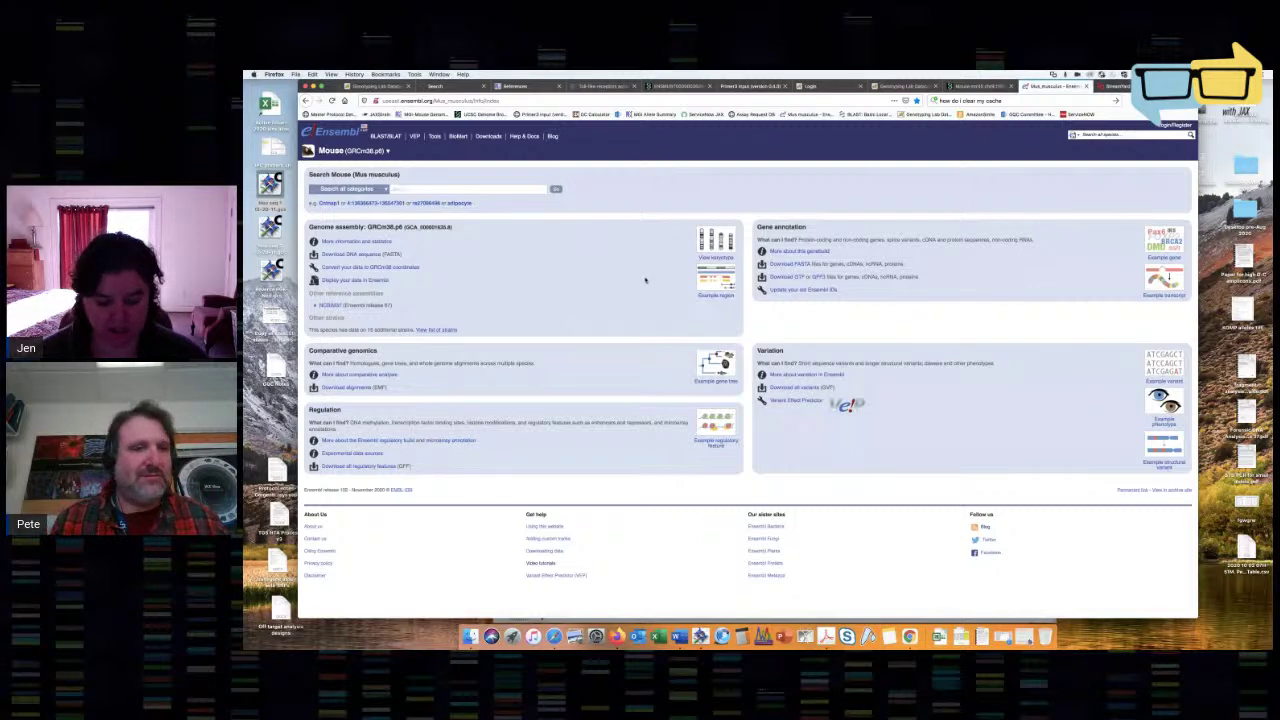
pyautogui.write('tlr')
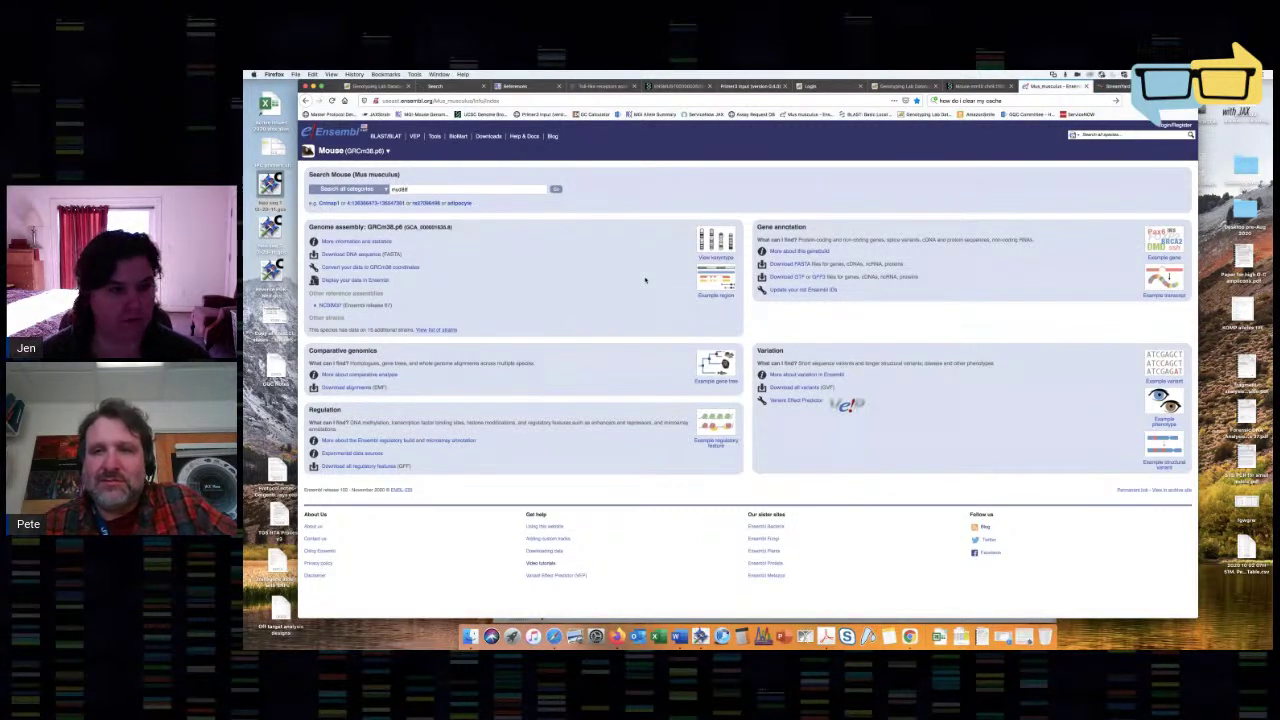
pyautogui.click(556, 189)
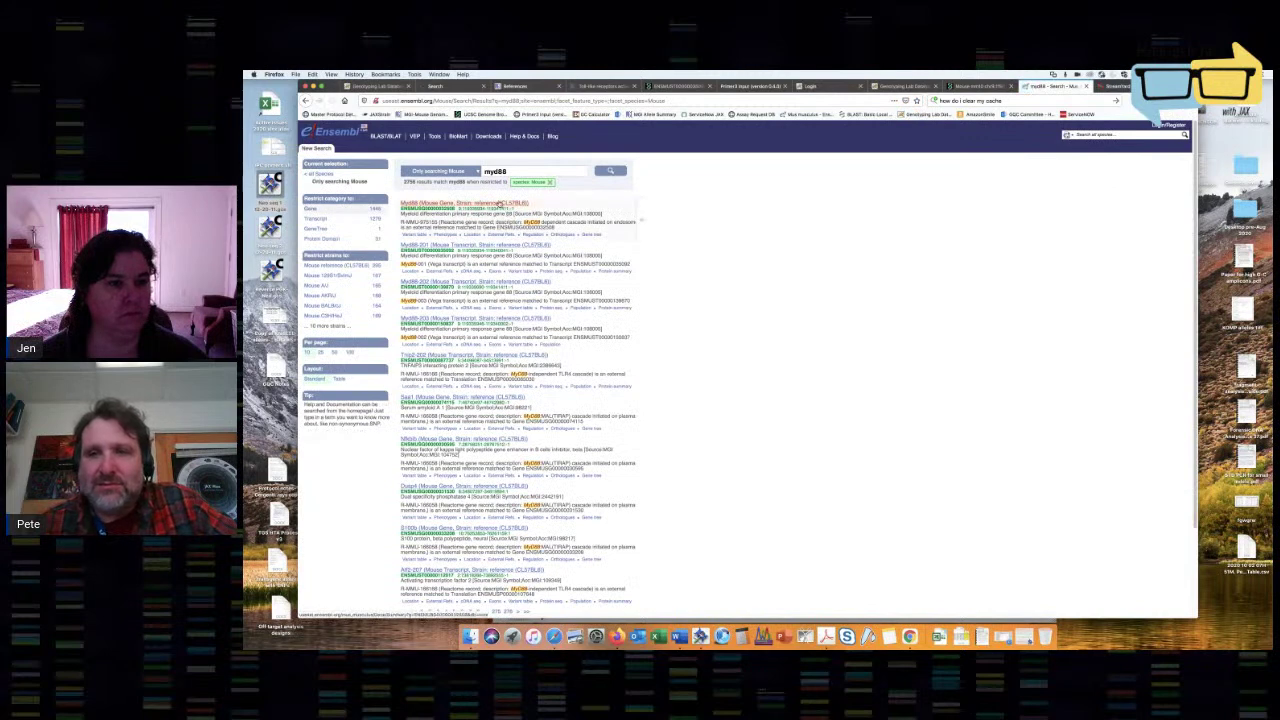
# Open the Myd88 mouse reference gene and display the exon sequences of its Myd88-201 transcript.
pyautogui.click(498, 204)
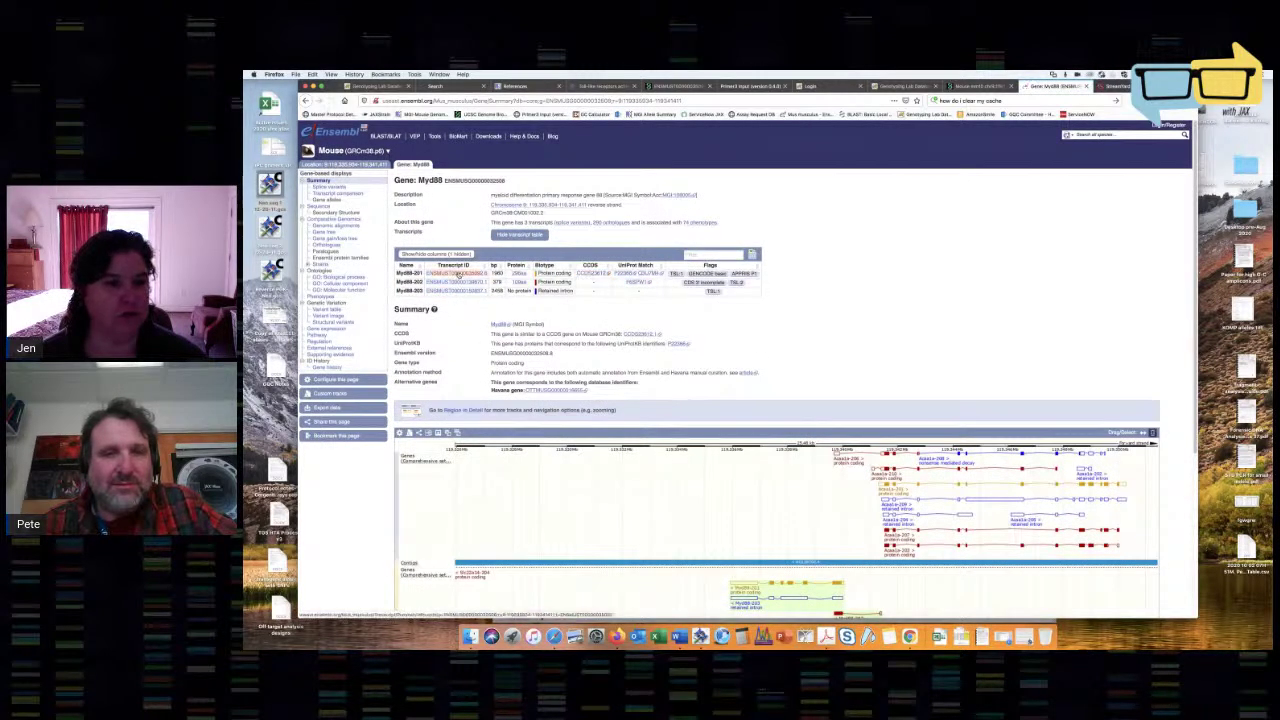
pyautogui.click(458, 273)
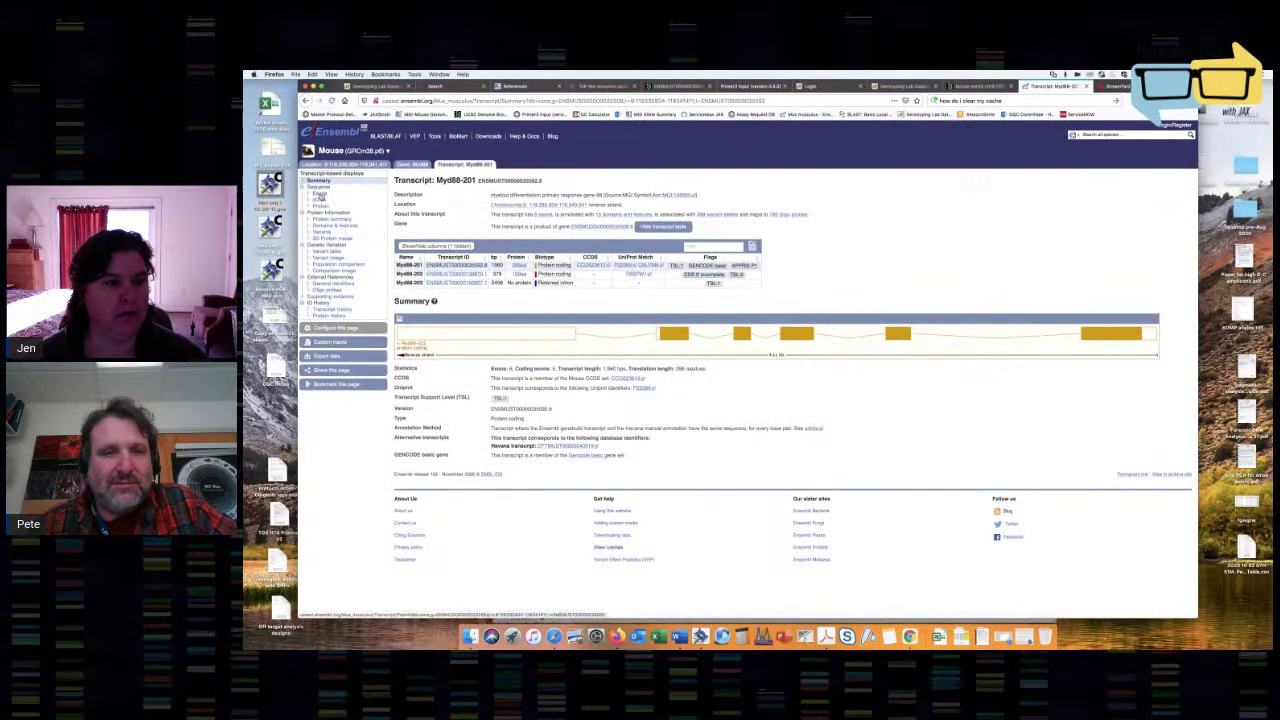
pyautogui.click(320, 196)
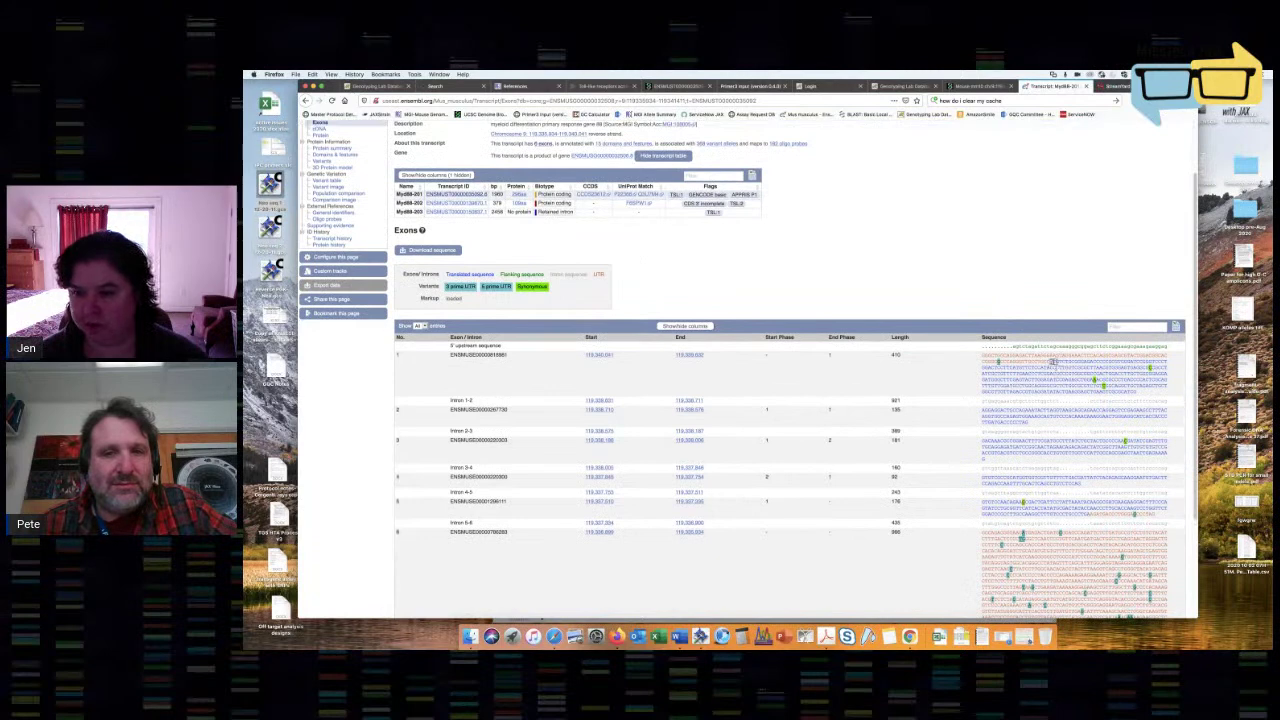
# Copy exon 1's translated sequence from the Ensembl exon table, find it in the Gene Construction Kit construct and colour it blue.
pyautogui.moveTo(1054, 362); pyautogui.dragTo(1136, 392)
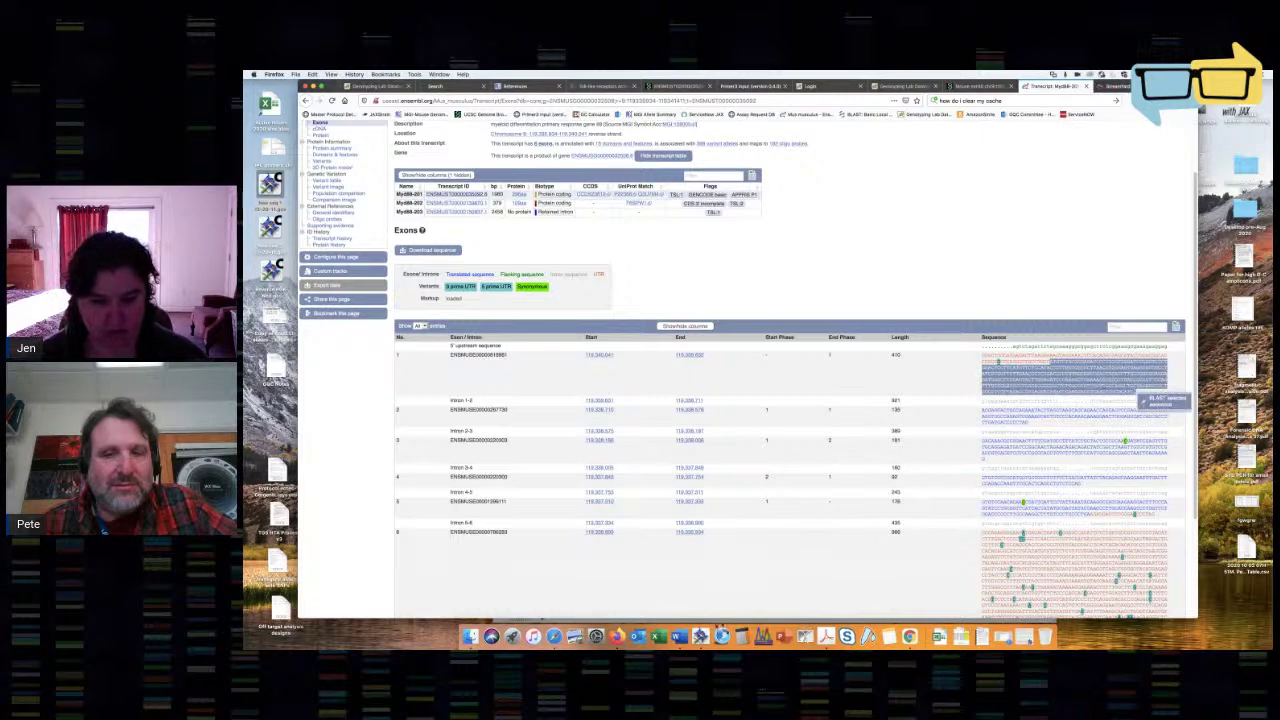
pyautogui.click(703, 634)
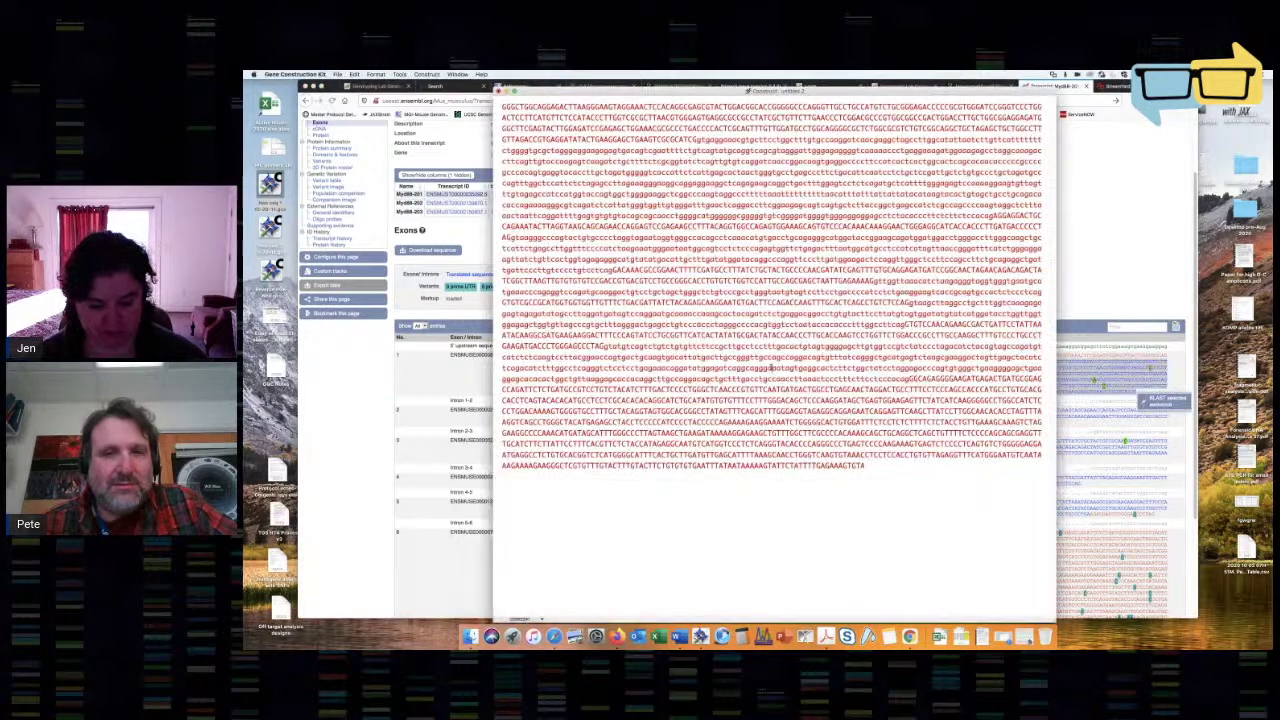
pyautogui.click(772, 369)
pyautogui.press('super+a')
pyautogui.press('super+f')
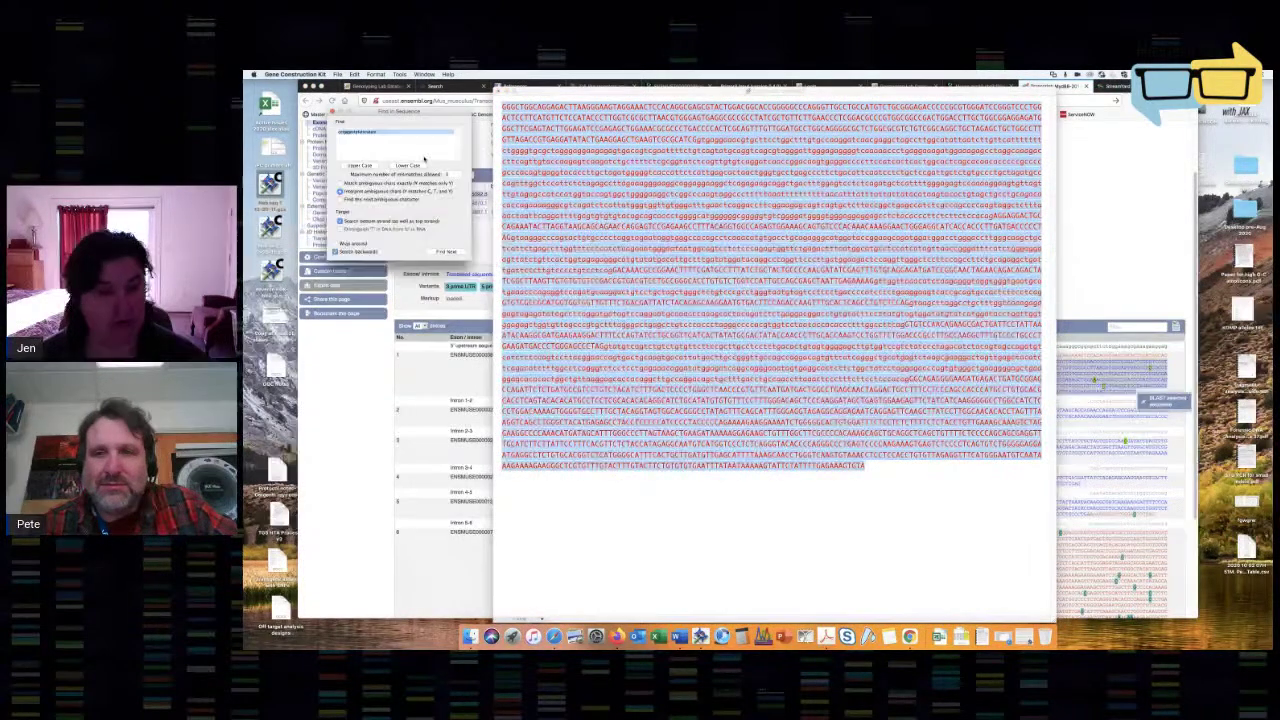
pyautogui.press('super+v')
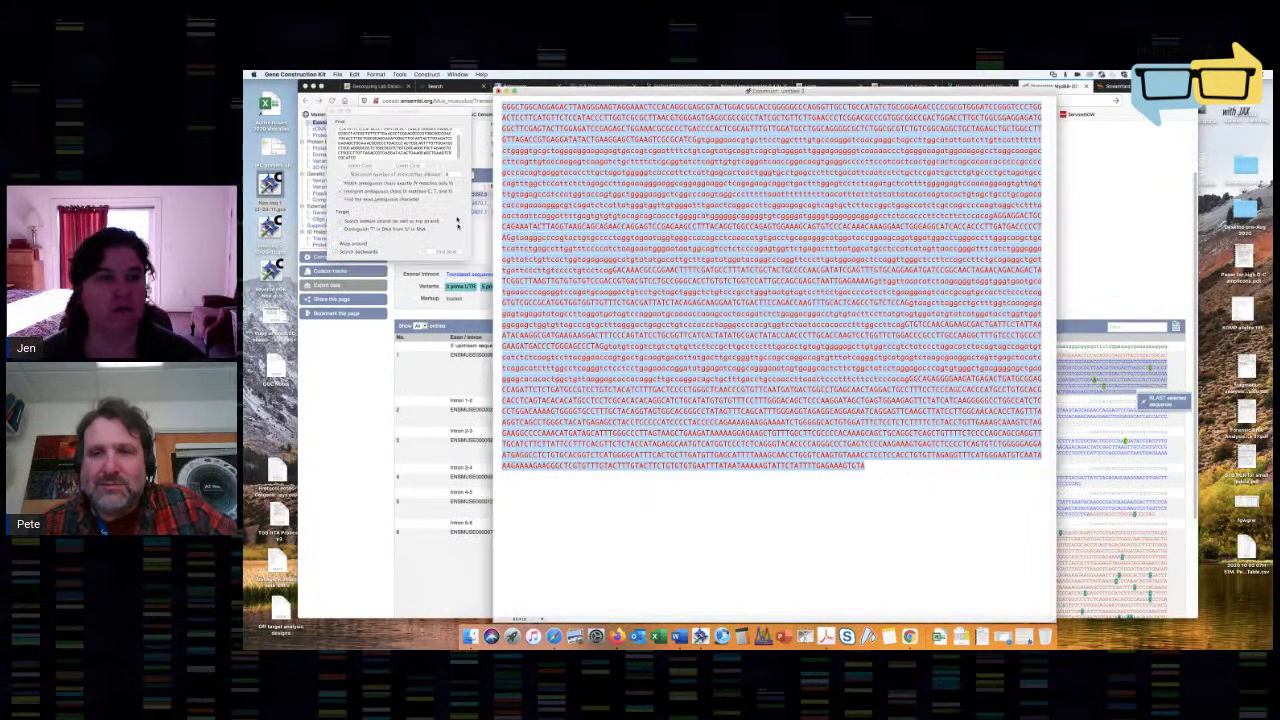
pyautogui.click(446, 251)
pyautogui.click(376, 74)
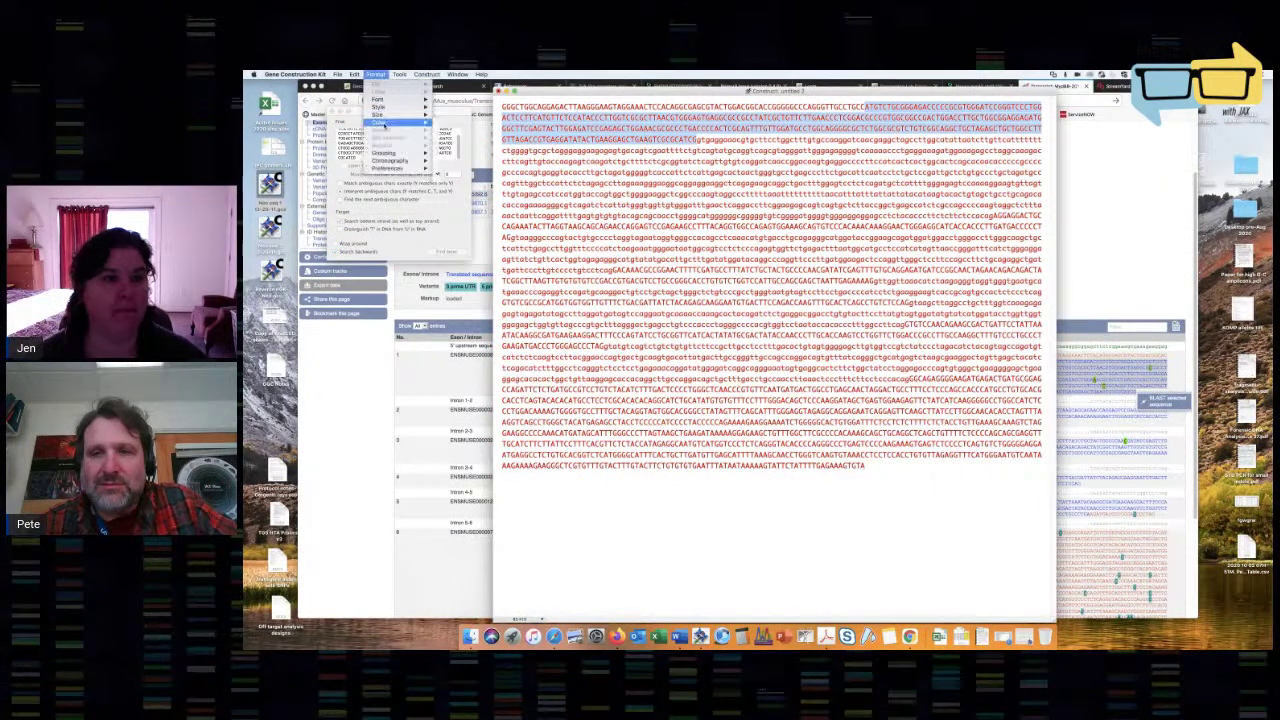
pyautogui.moveTo(398, 122)
pyautogui.click(466, 188)
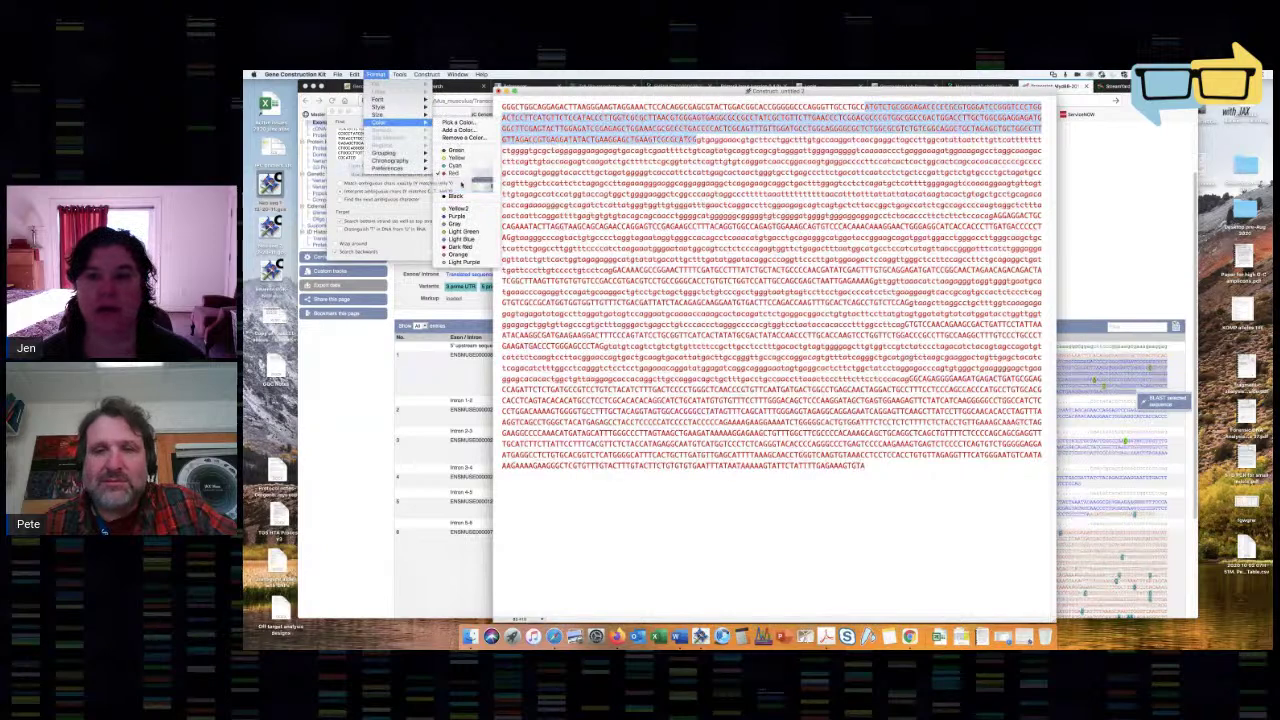
# Copy the exon 3 sequence from Ensembl, find it in the whole construct sequence and colour it blue.
pyautogui.click(1108, 274)
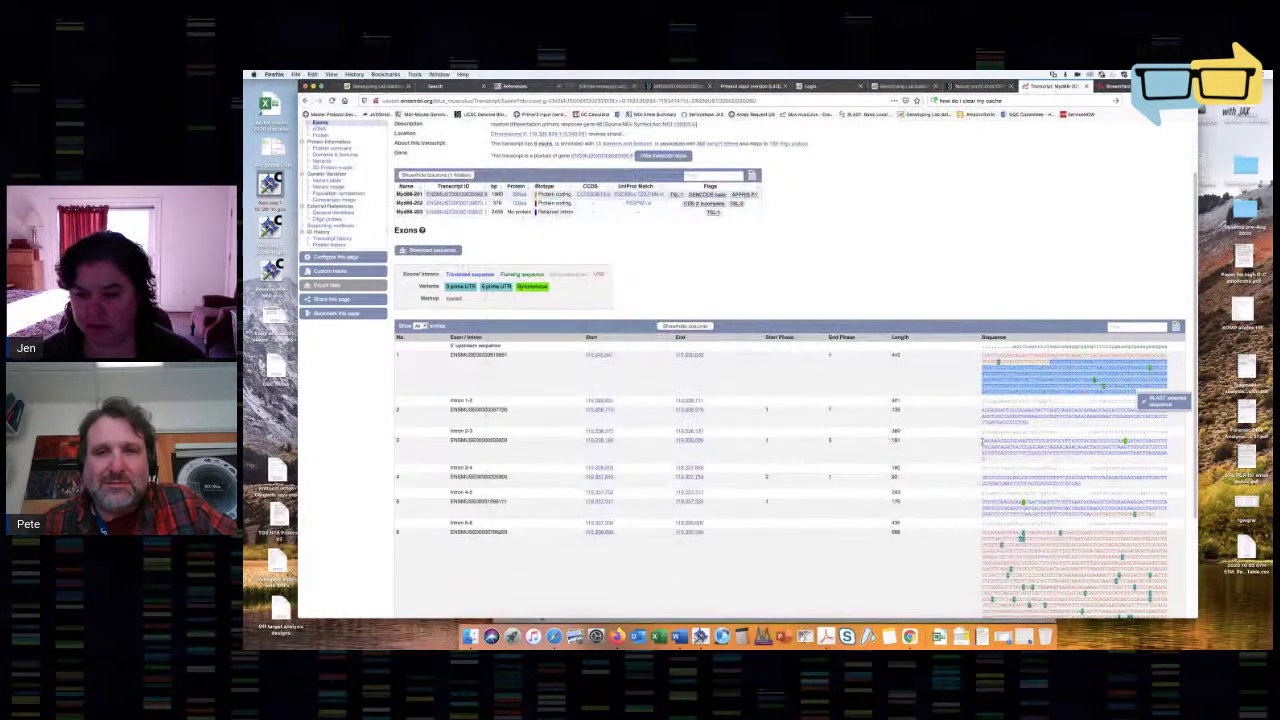
pyautogui.moveTo(982, 441); pyautogui.dragTo(986, 458)
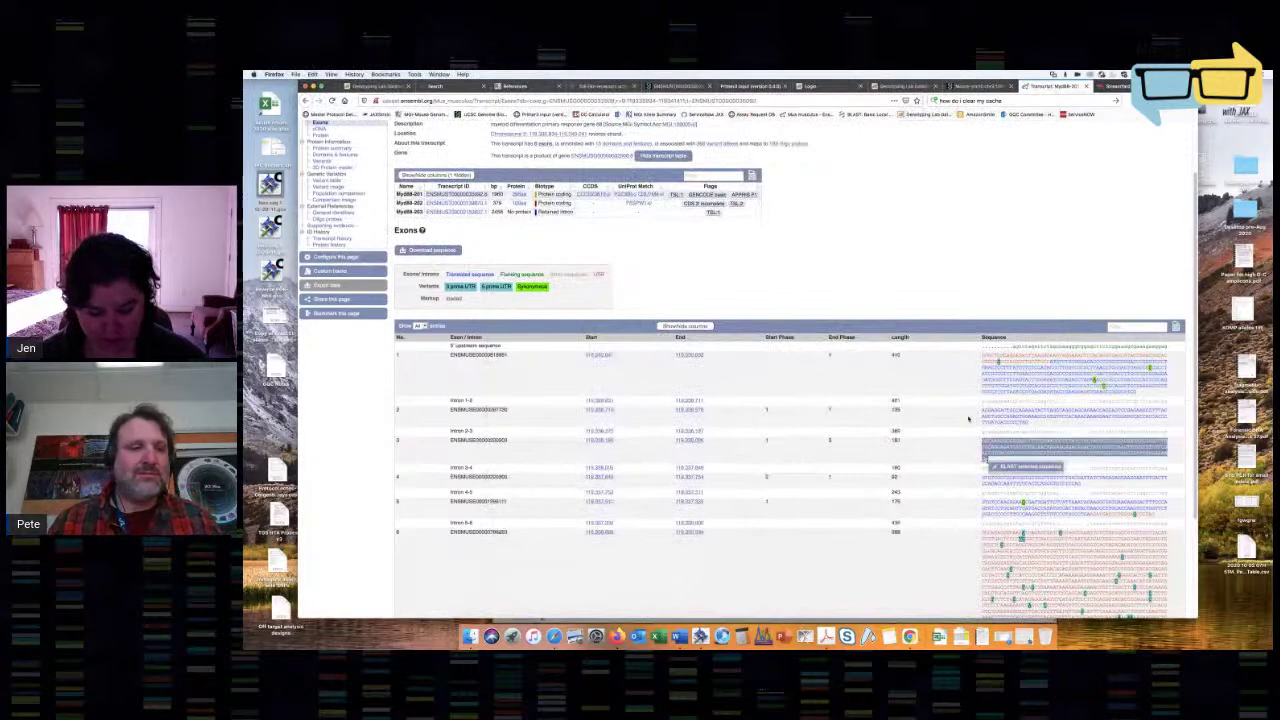
pyautogui.click(701, 636)
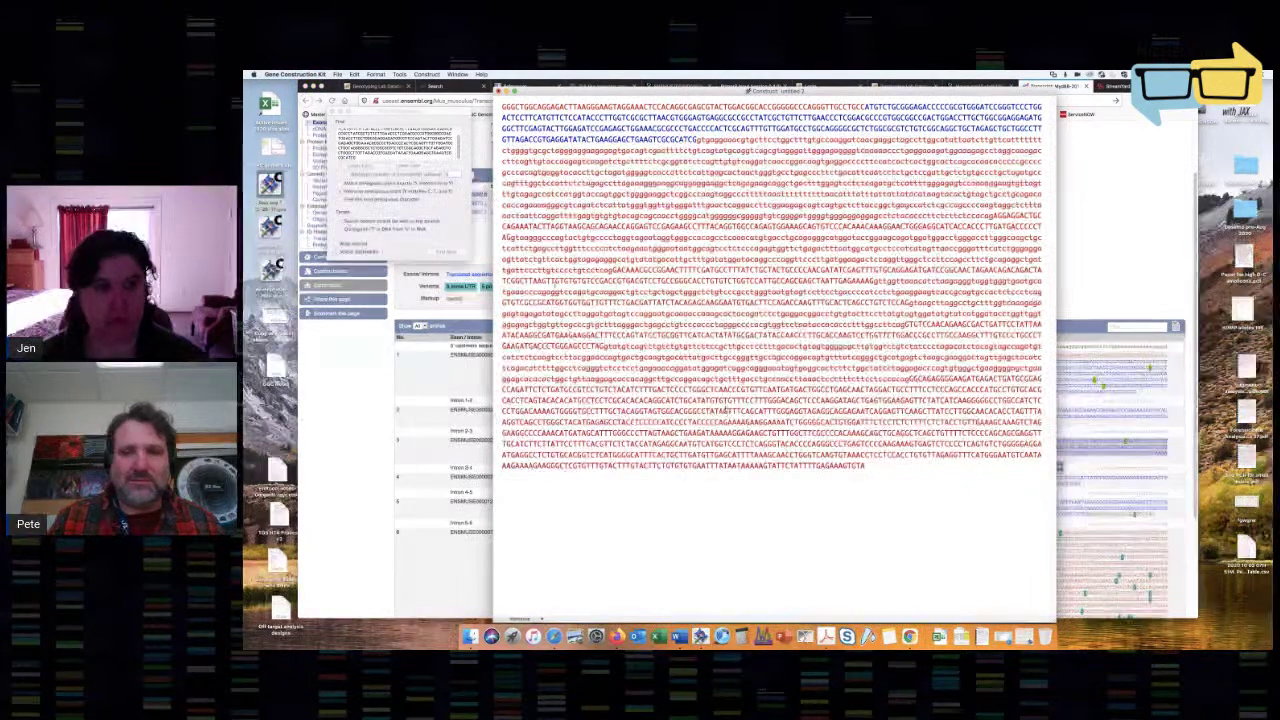
pyautogui.moveTo(727, 410); pyautogui.dragTo(600, 306)
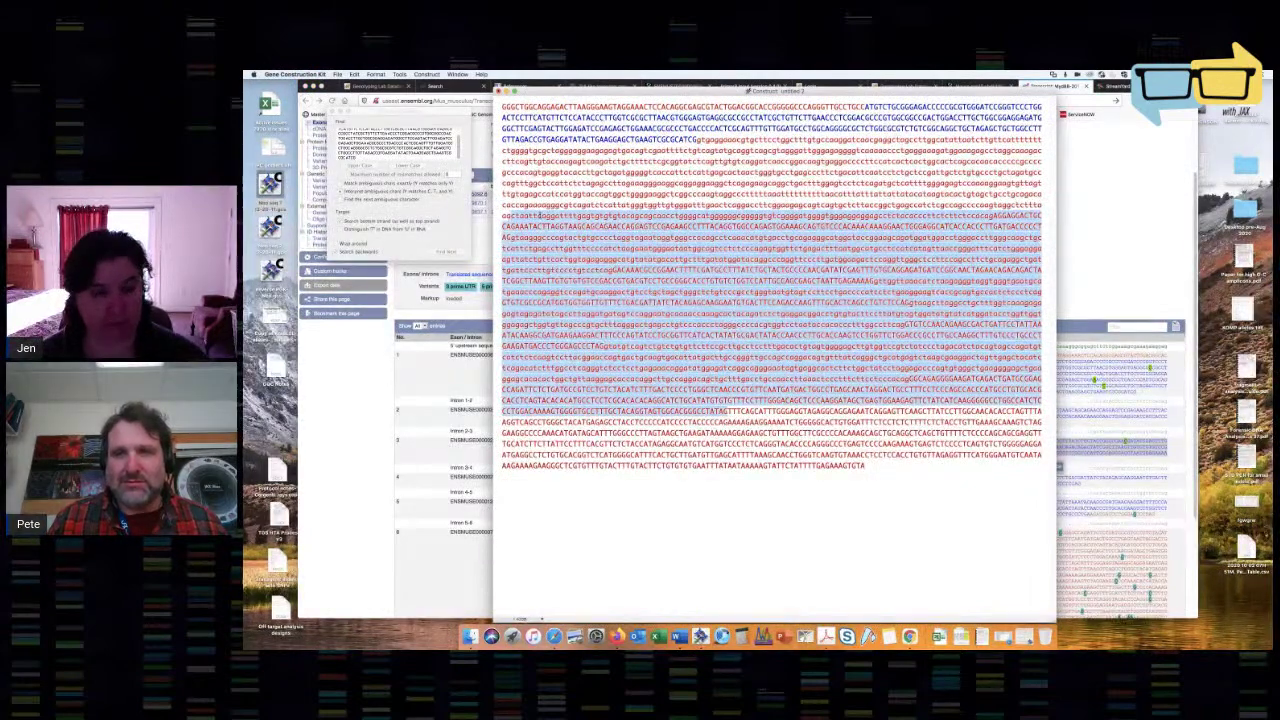
pyautogui.press('super+a')
pyautogui.click(375, 151)
pyautogui.moveTo(358, 157); pyautogui.dragTo(316, 118)
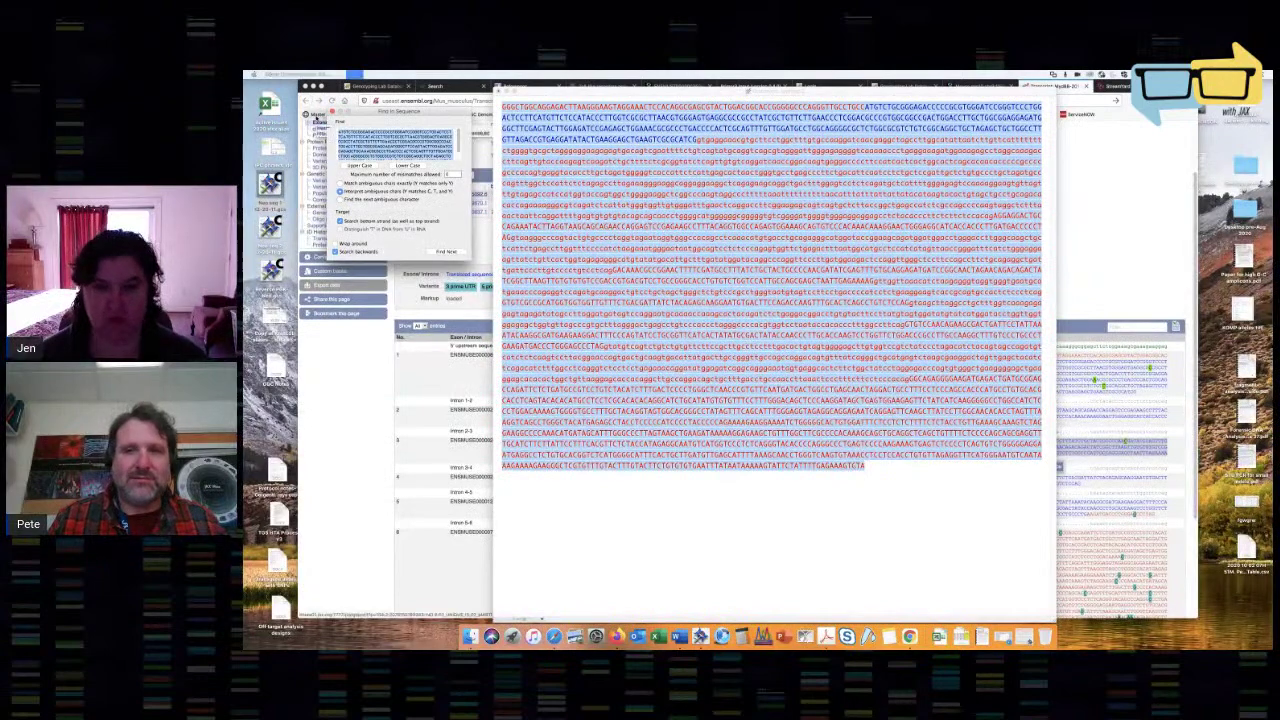
pyautogui.press('super+v')
pyautogui.press('Return')
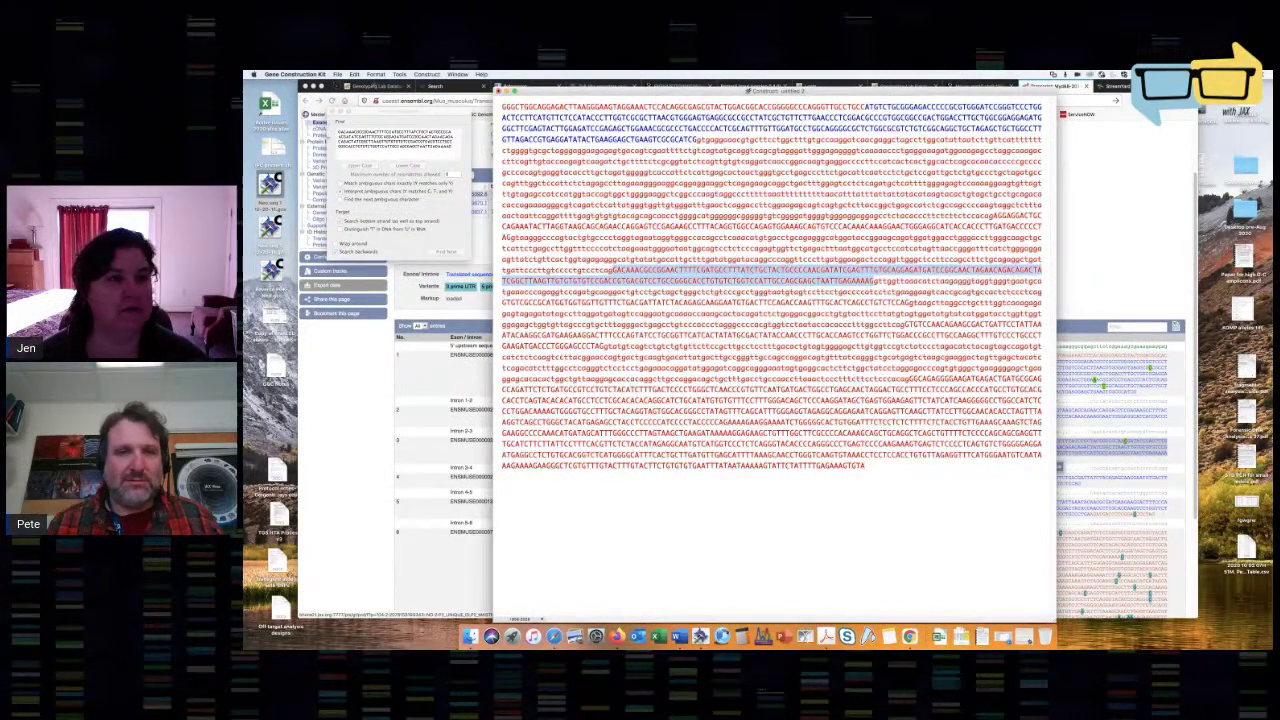
pyautogui.click(374, 75)
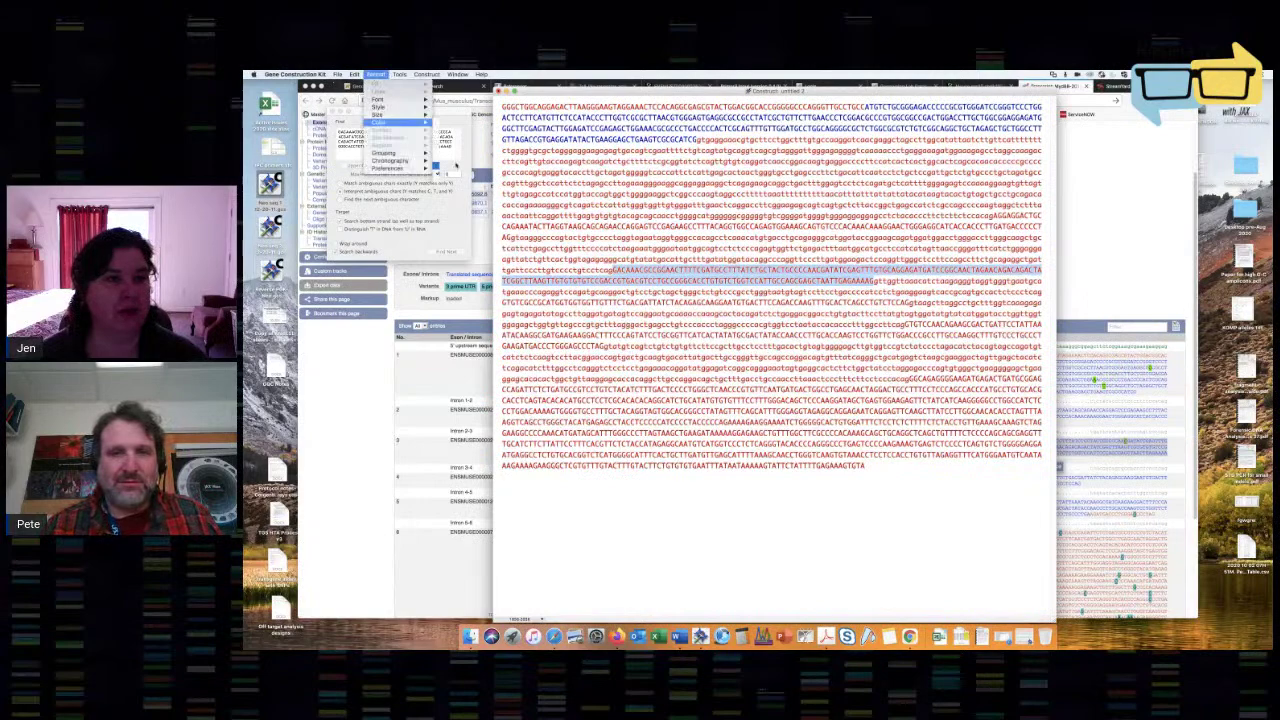
pyautogui.moveTo(385, 122)
pyautogui.click(465, 189)
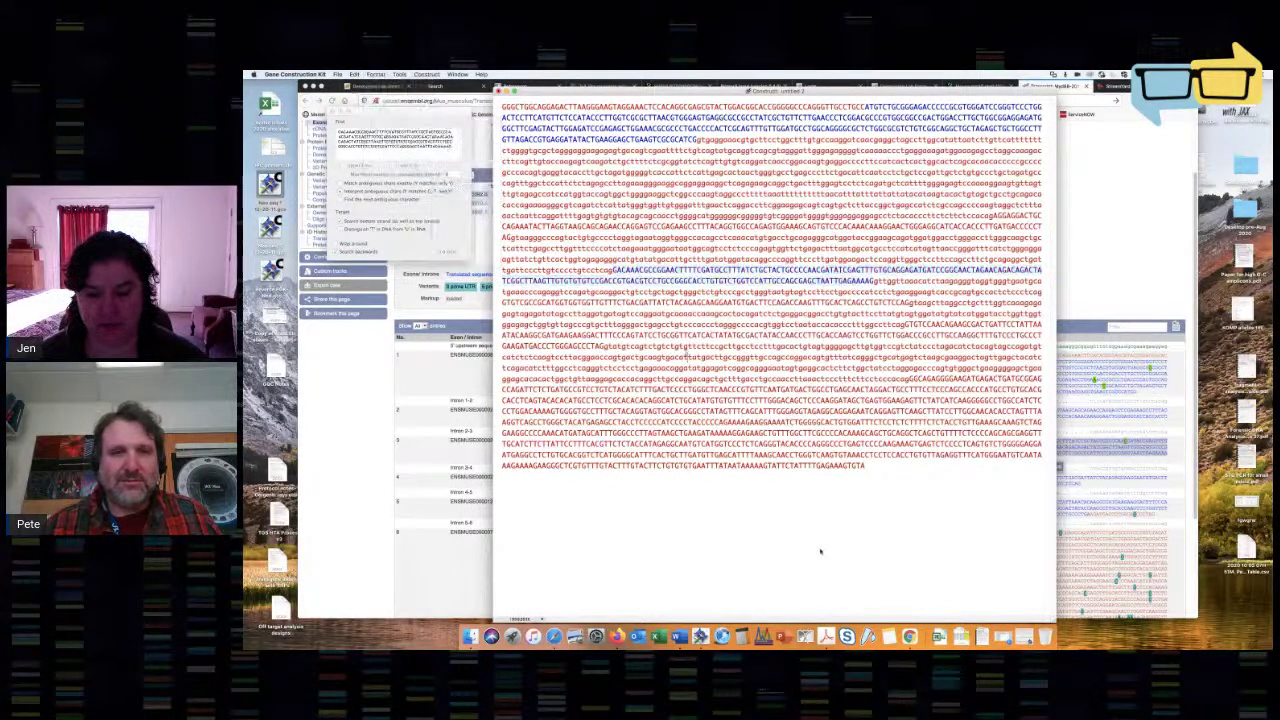
# Check the supplement PDF for the restriction site used for the loxP insertion upstream of exon 3, and return to the construct.
pyautogui.click(826, 636)
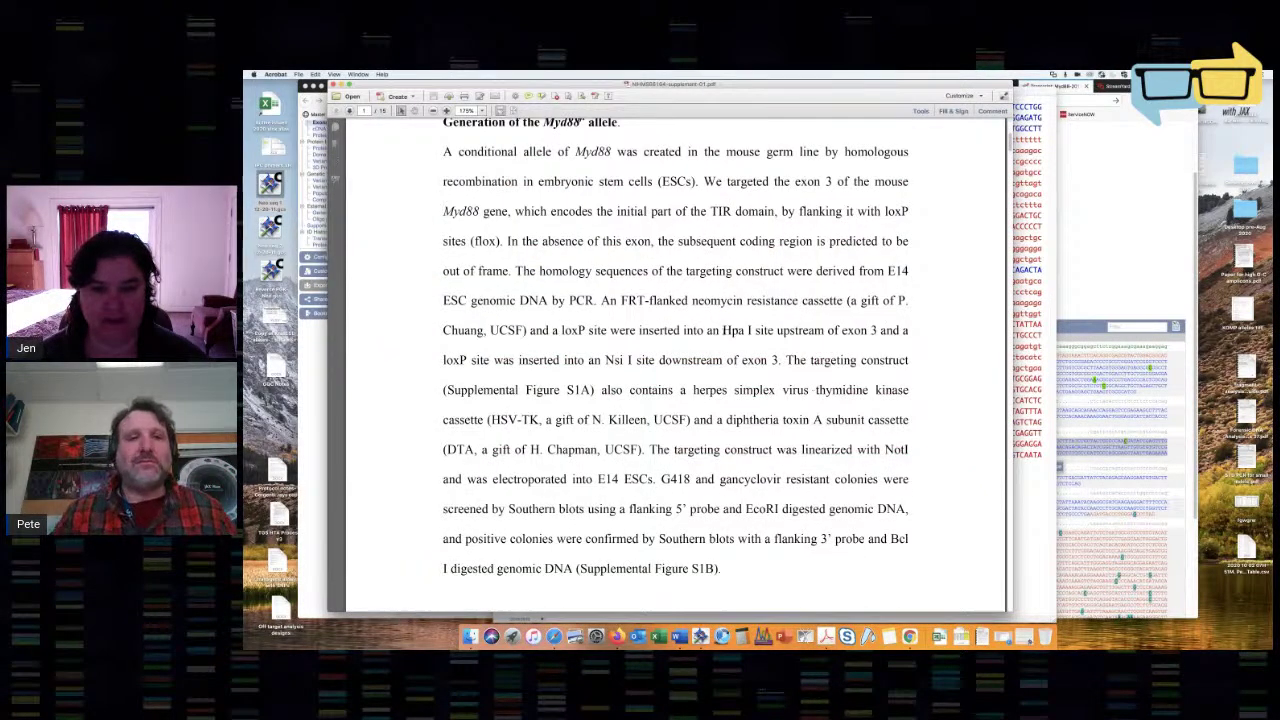
pyautogui.moveTo(723, 330); pyautogui.dragTo(746, 330)
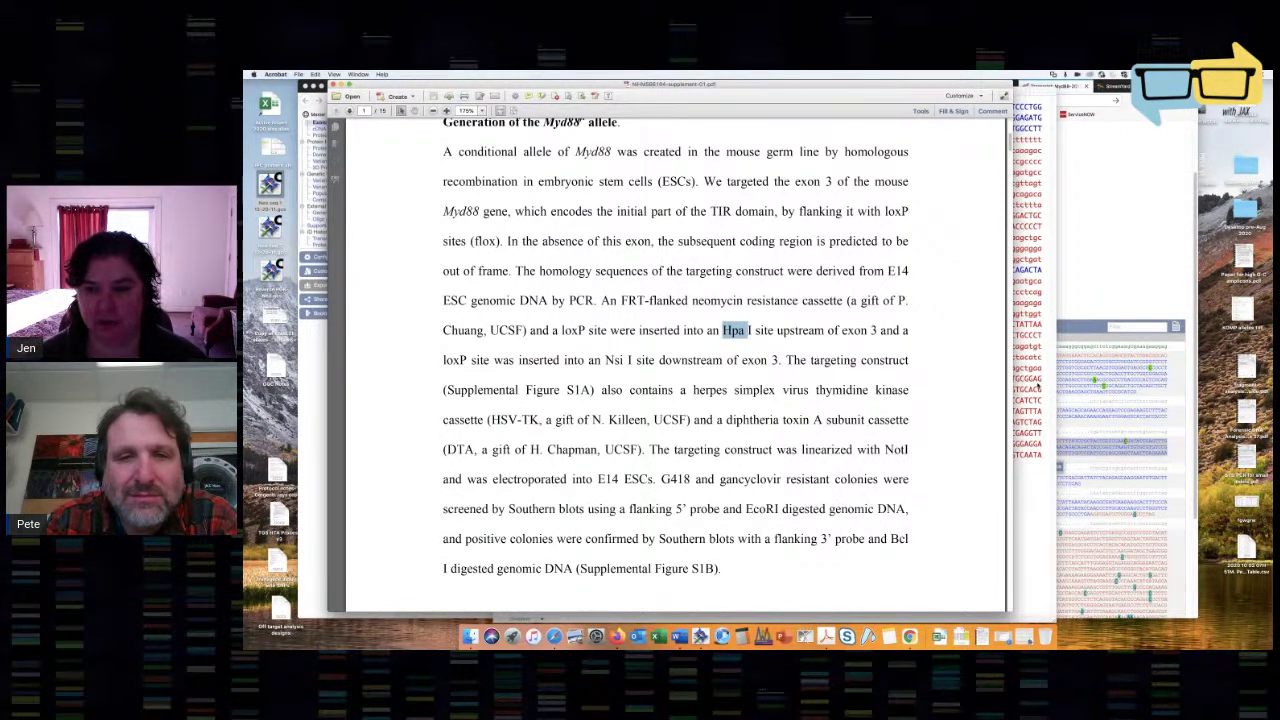
pyautogui.click(1038, 385)
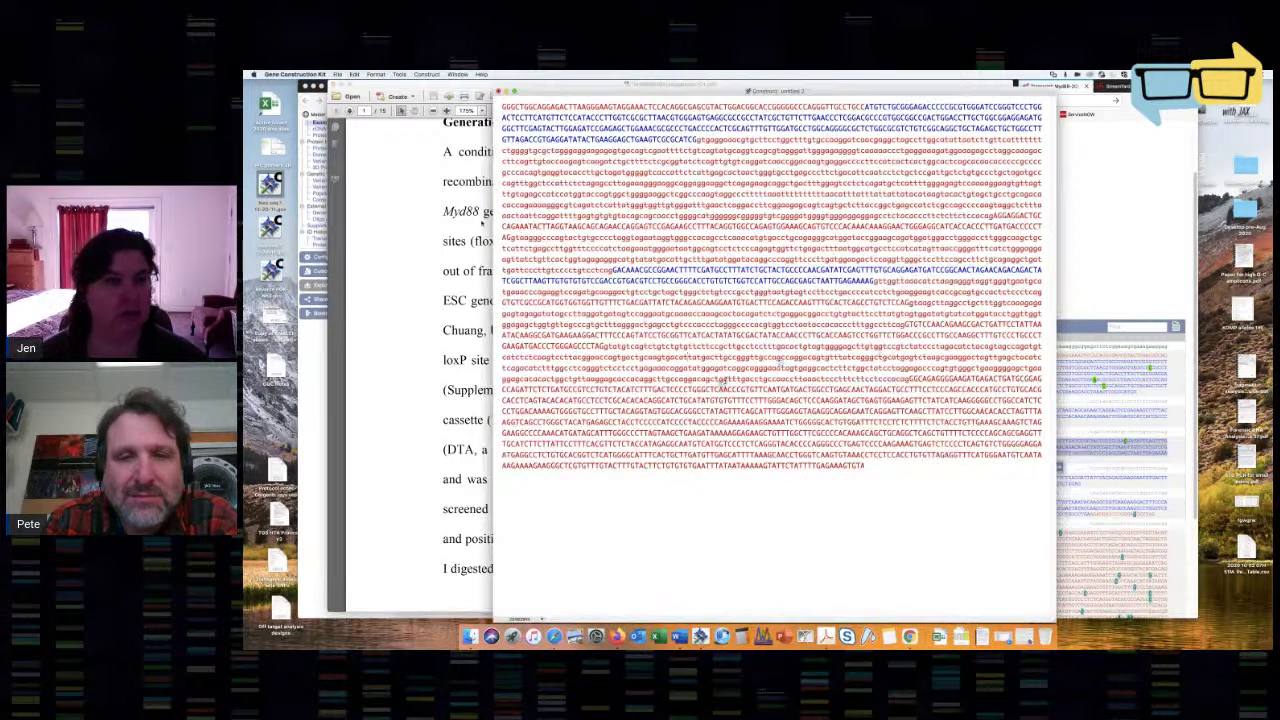
# Mark the Hpa I and Nsi I restriction sites across the whole Myd88 sequence, displayed with their enzyme names.
pyautogui.press('super+a')
pyautogui.click(427, 74)
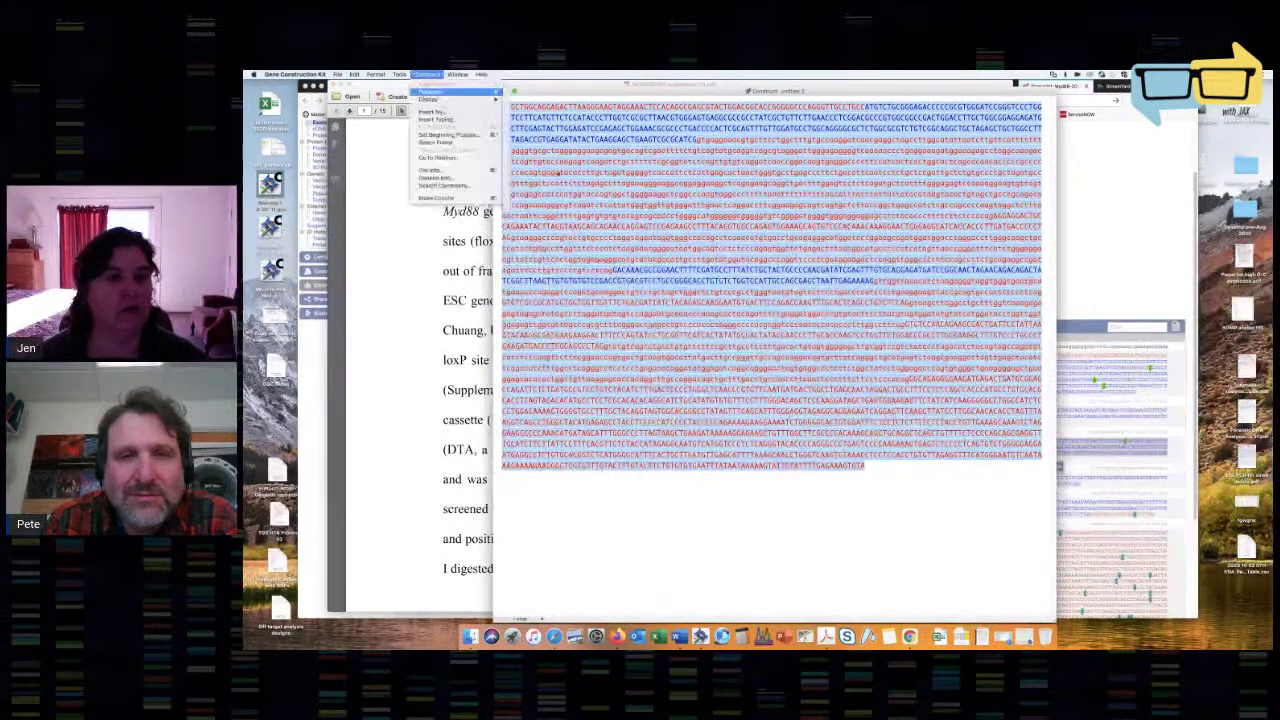
pyautogui.moveTo(440, 91)
pyautogui.click(555, 167)
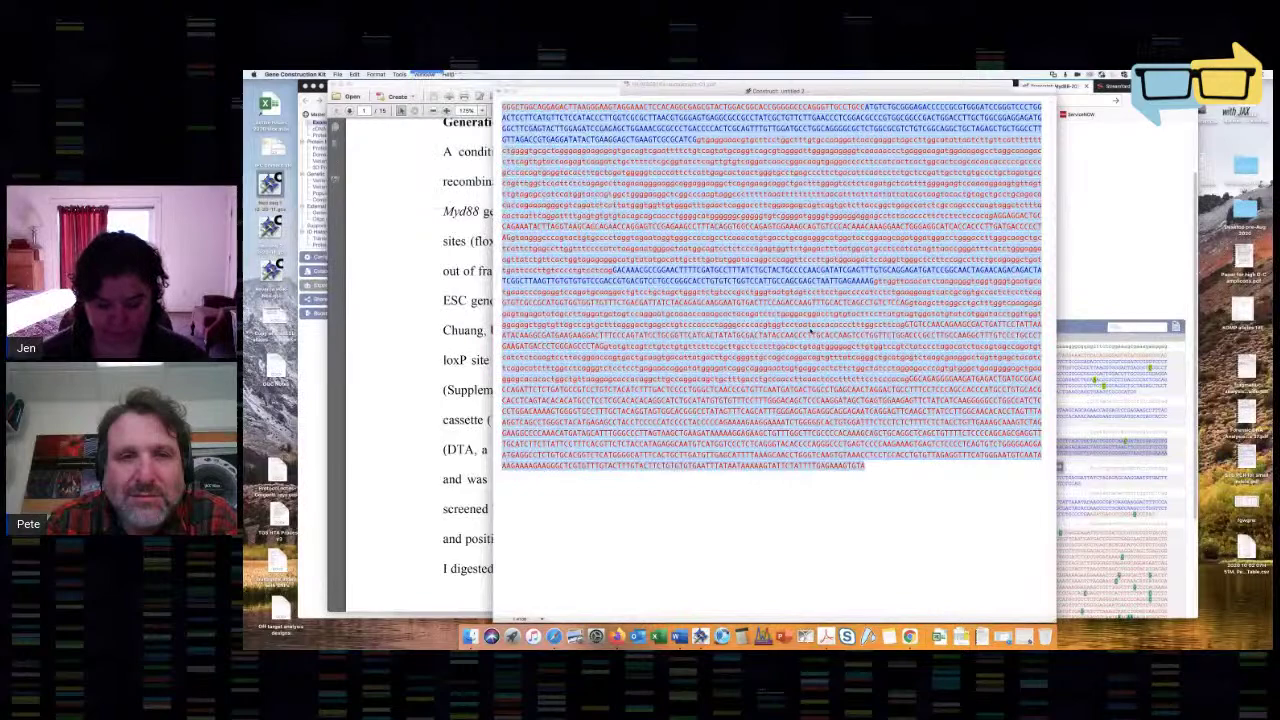
pyautogui.press('r')
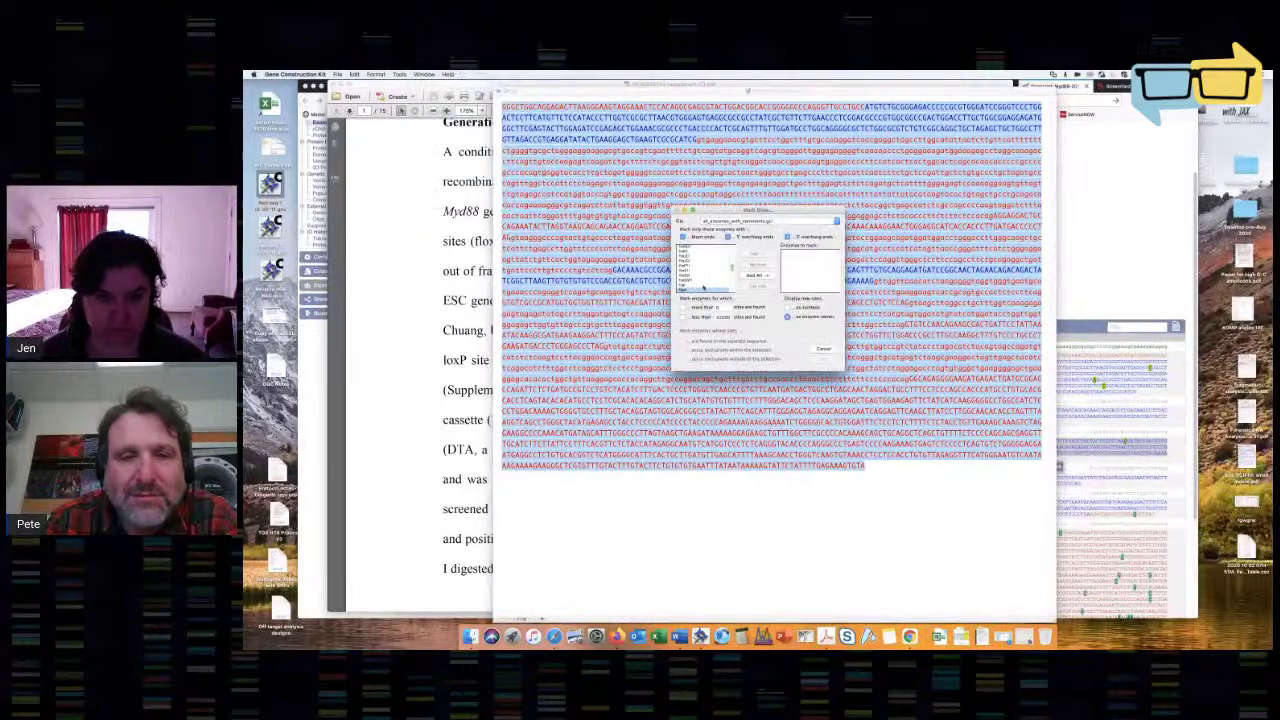
pyautogui.click(758, 255)
pyautogui.press('n')
pyautogui.scroll(-2, 691, 287)
pyautogui.doubleClick(690, 287)
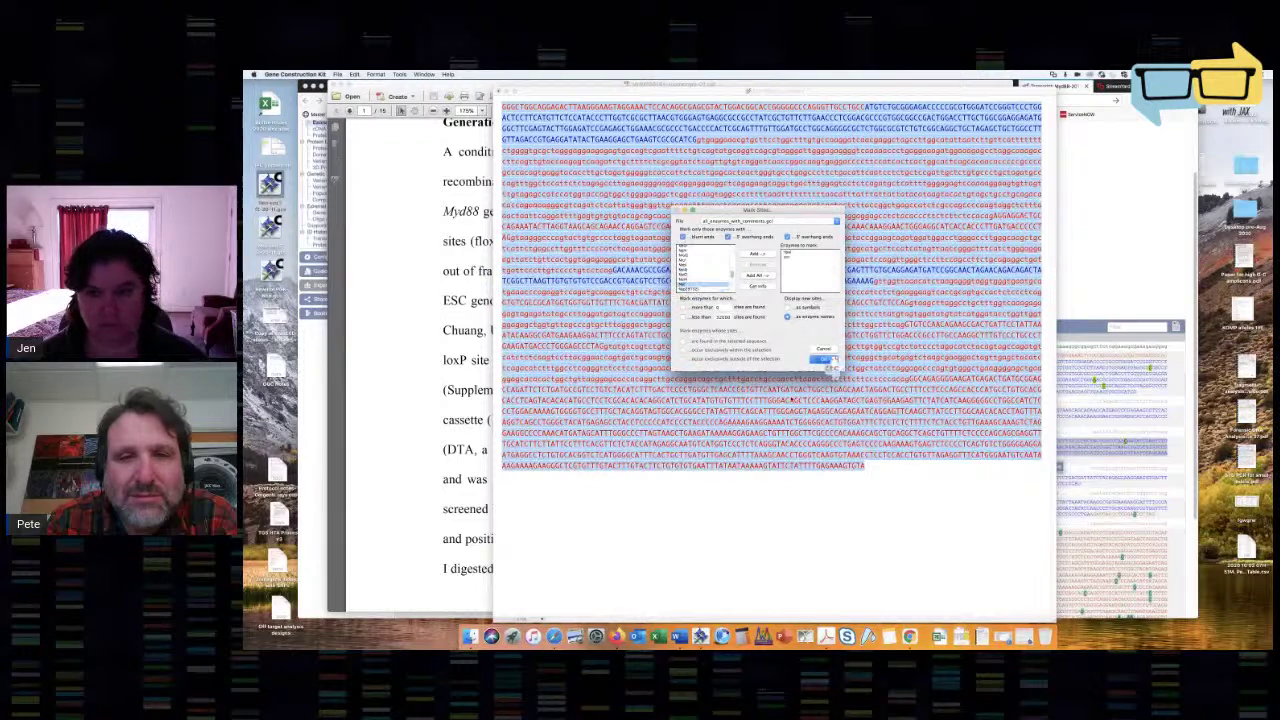
pyautogui.click(823, 360)
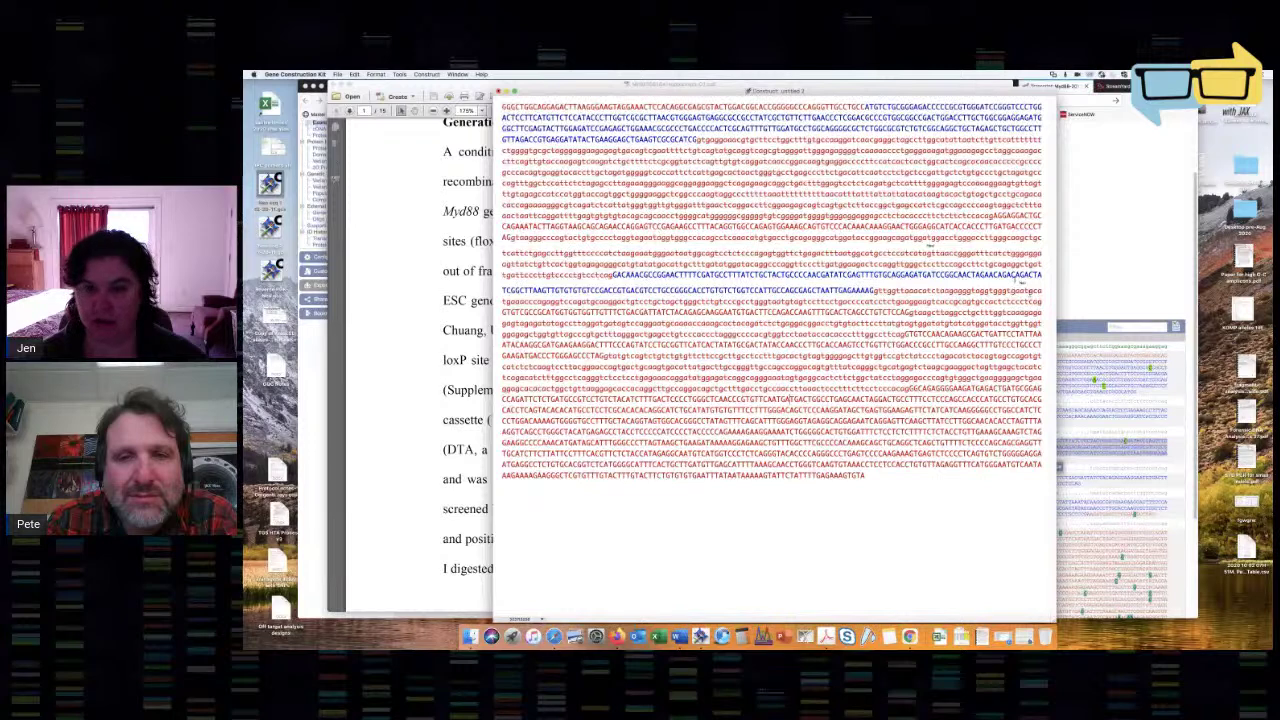
# Highlight the Hpa I insertion point upstream of exon 3 by making its central TA bases uppercase and black.
pyautogui.moveTo(612, 274); pyautogui.dragTo(874, 290)
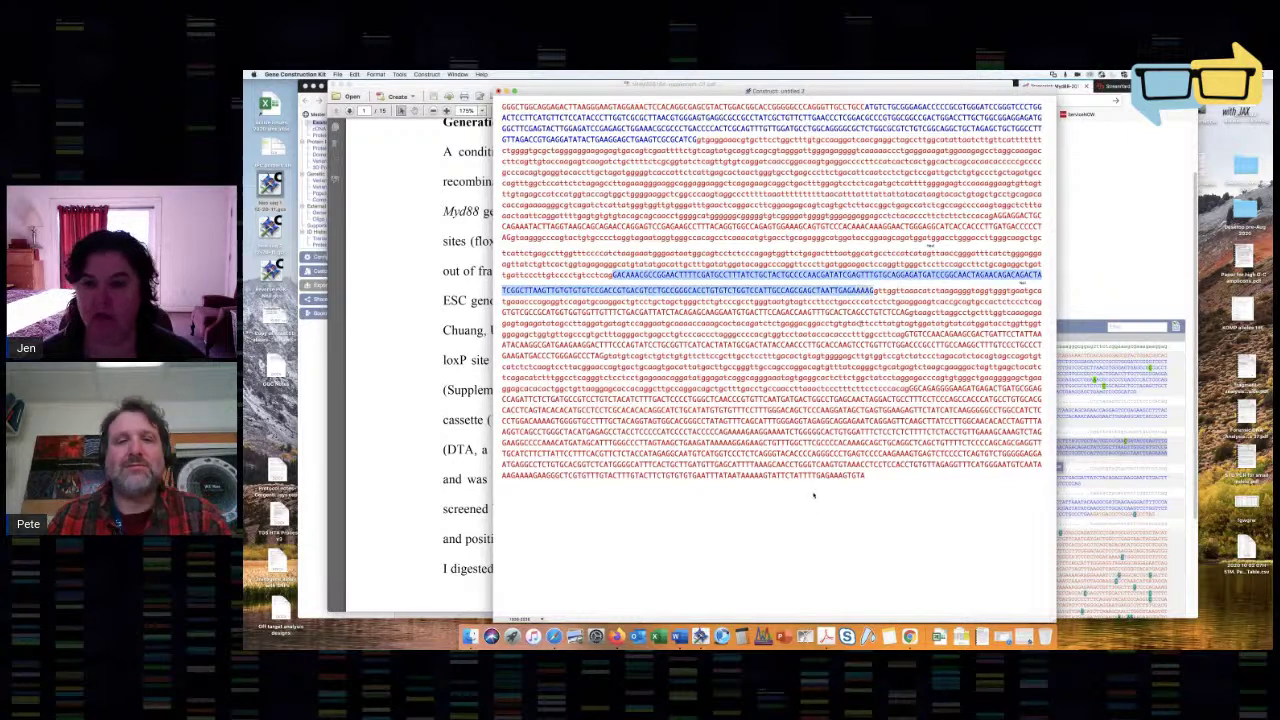
pyautogui.click(851, 323)
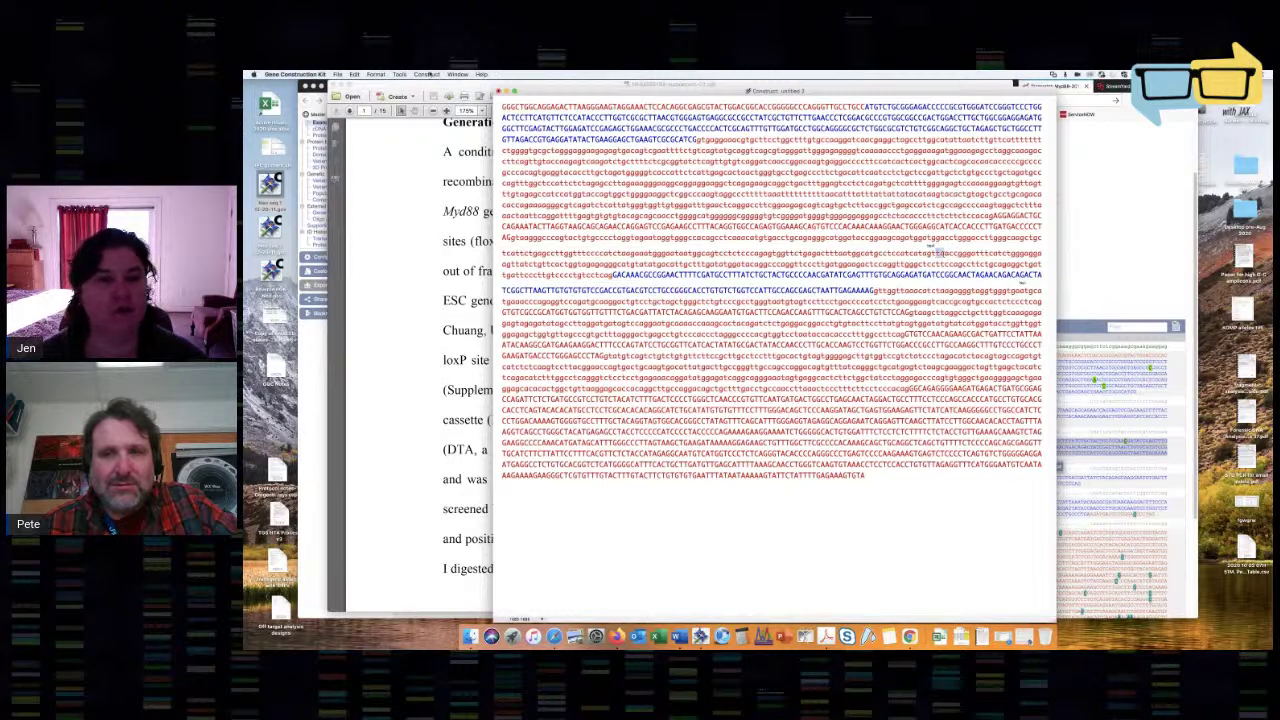
pyautogui.click(375, 74)
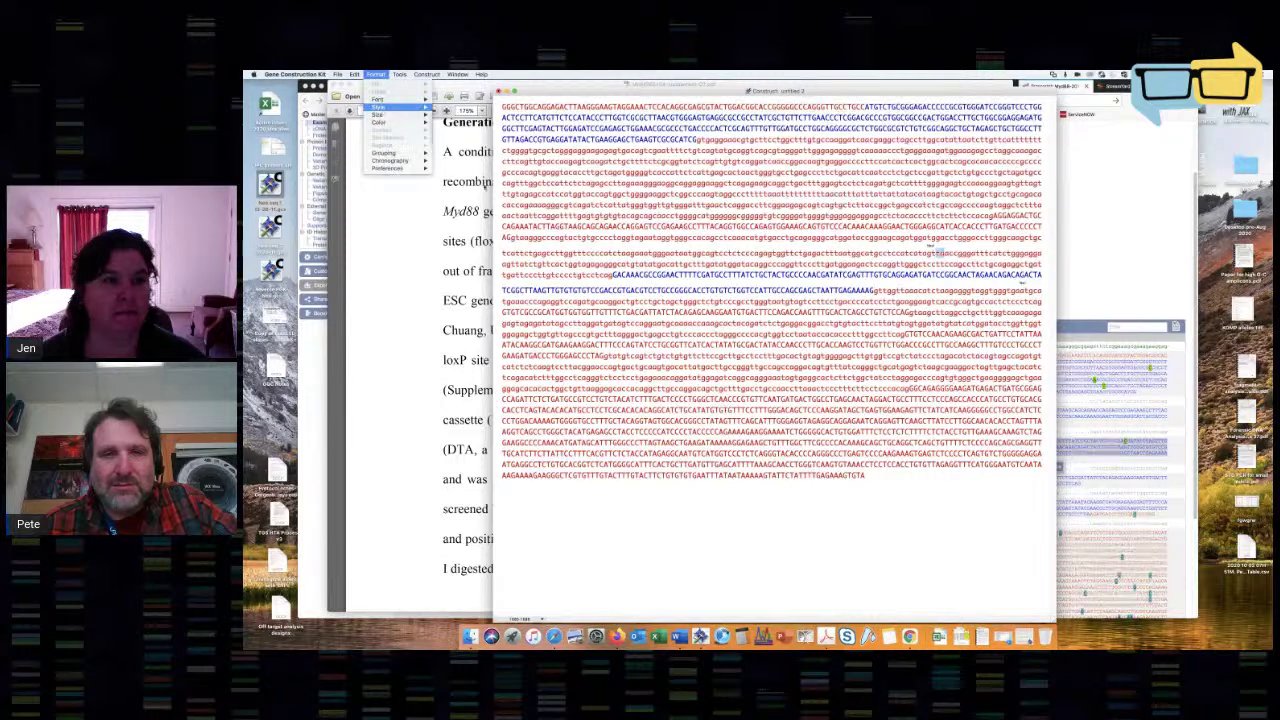
pyautogui.moveTo(381, 108)
pyautogui.click(470, 184)
pyautogui.click(375, 74)
pyautogui.moveTo(400, 75)
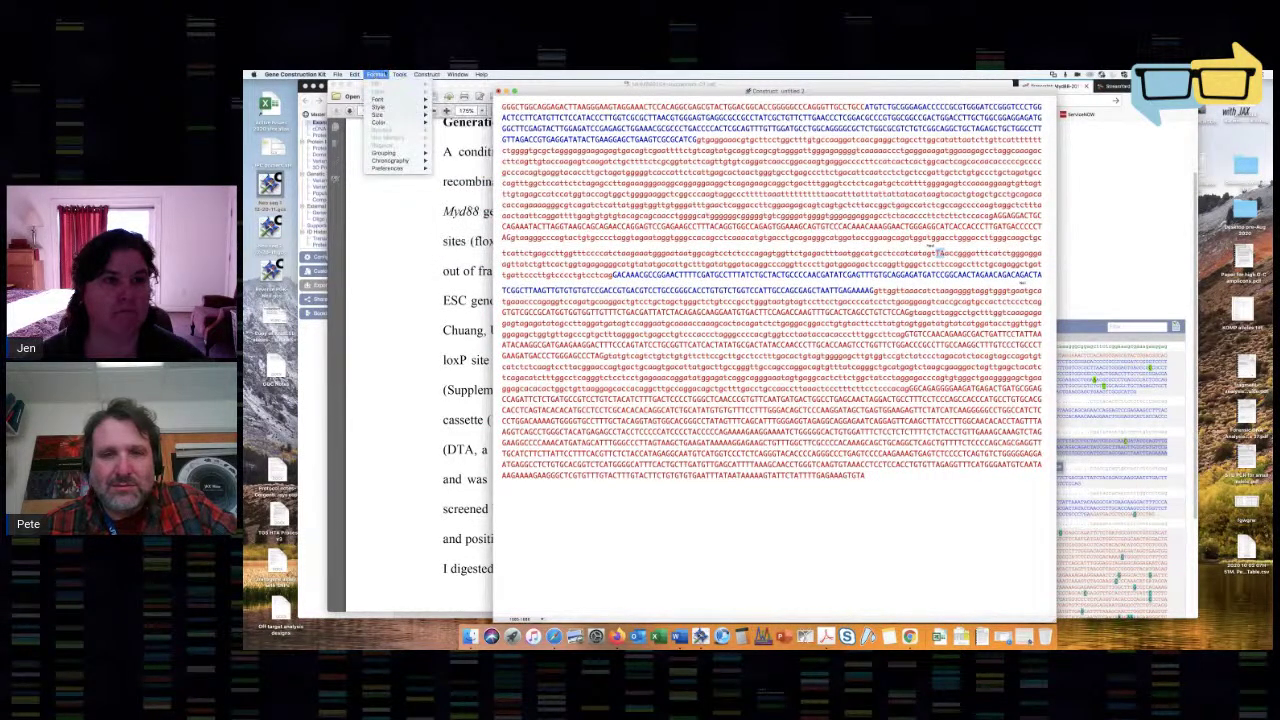
pyautogui.moveTo(395, 122)
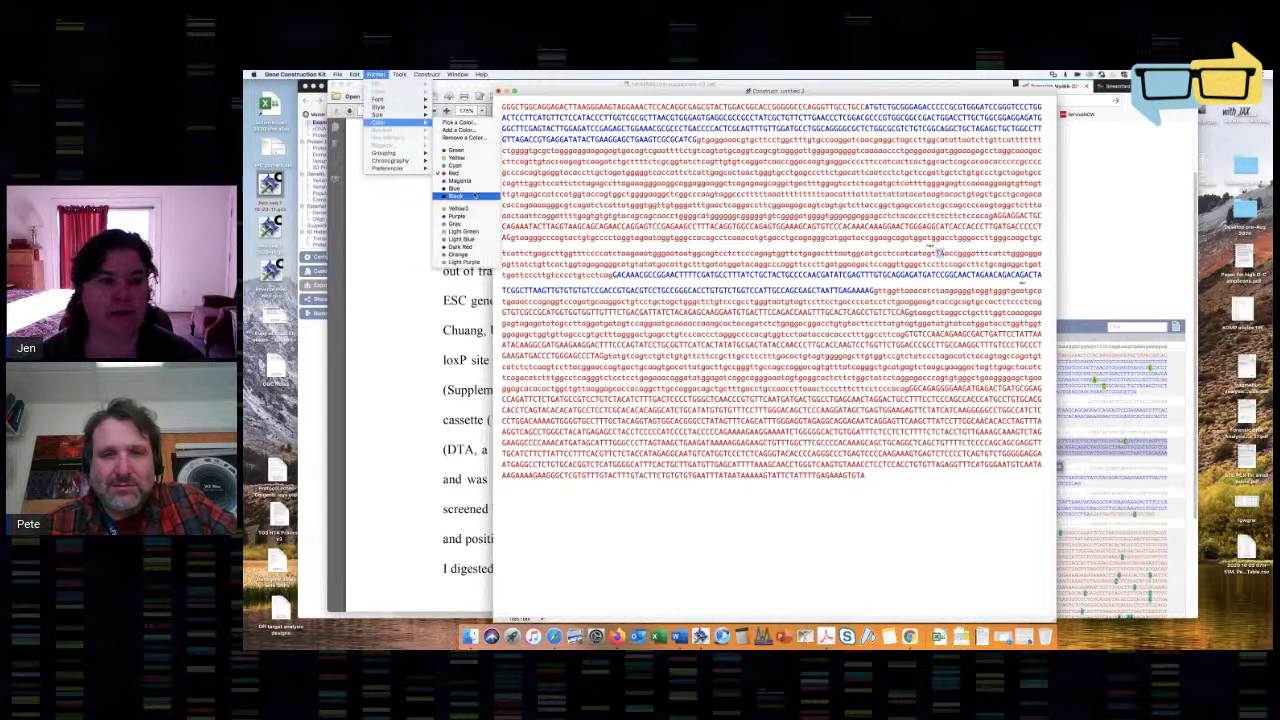
pyautogui.click(466, 194)
pyautogui.click(938, 255)
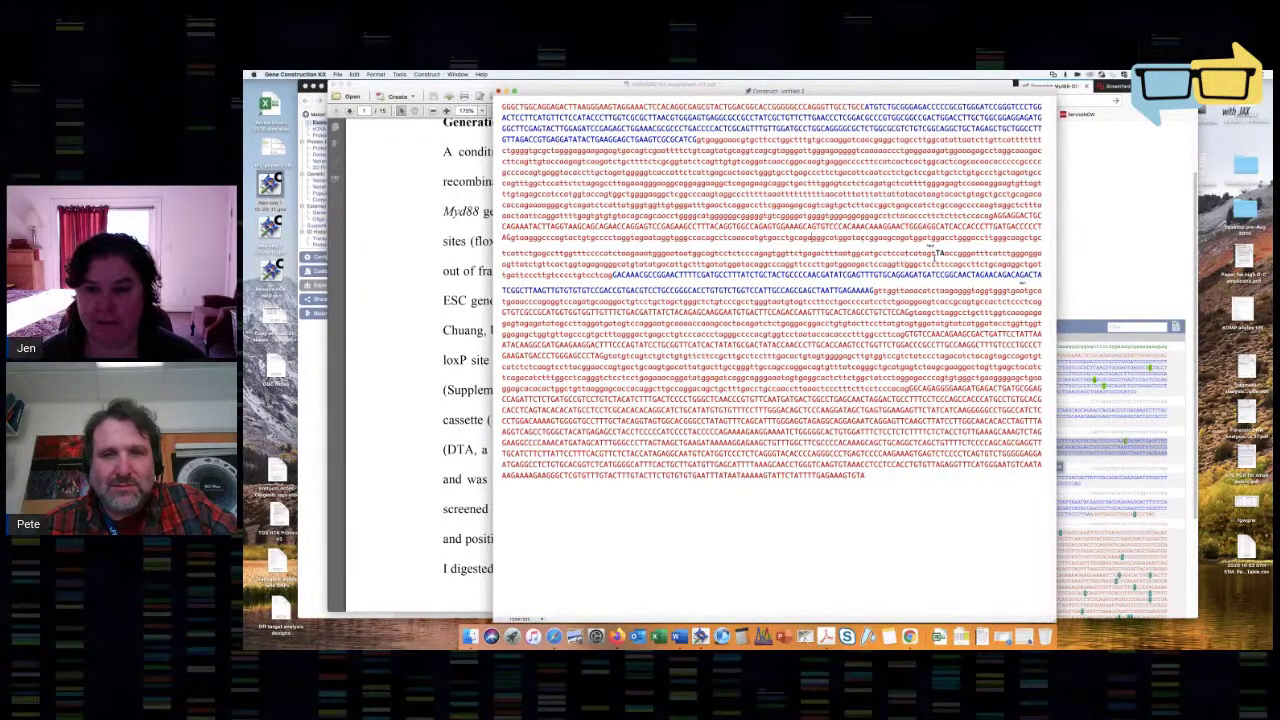
# Copy the sequence flanking the Hpa I site from the construct and paste it as the source sequence in Primer3.
pyautogui.moveTo(830, 238); pyautogui.dragTo(946, 266)
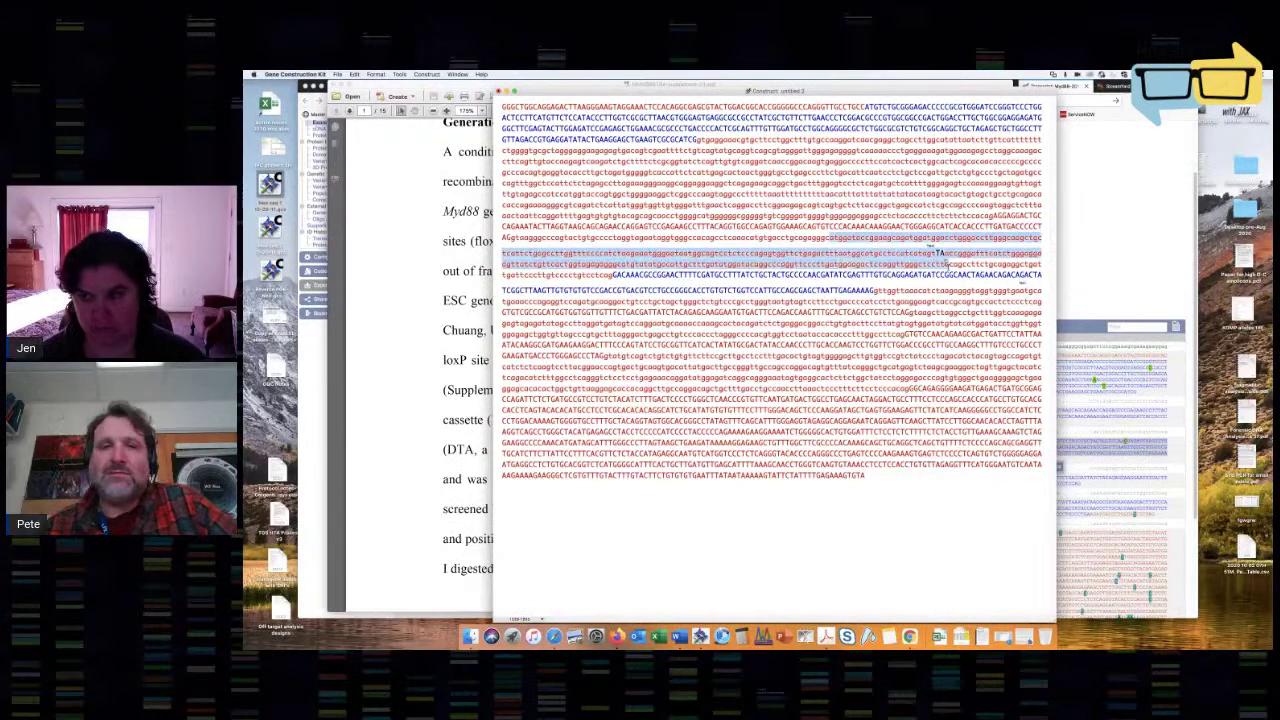
pyautogui.click(1141, 262)
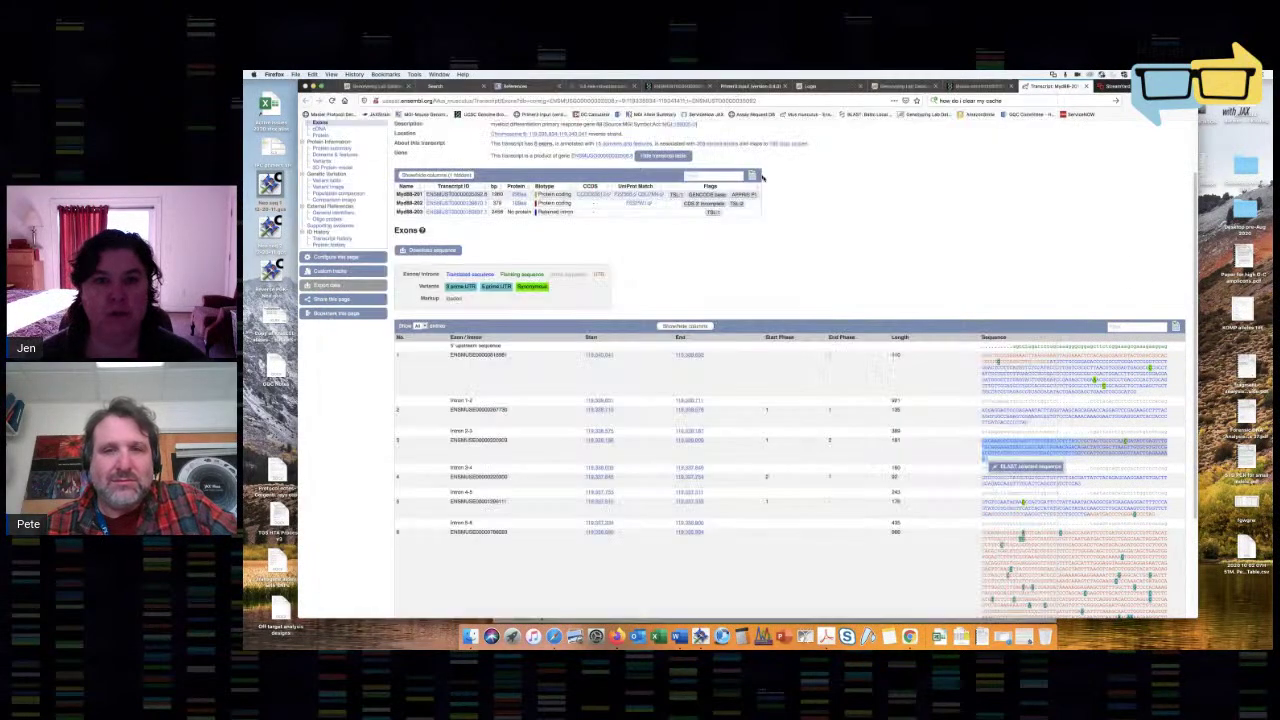
pyautogui.click(753, 87)
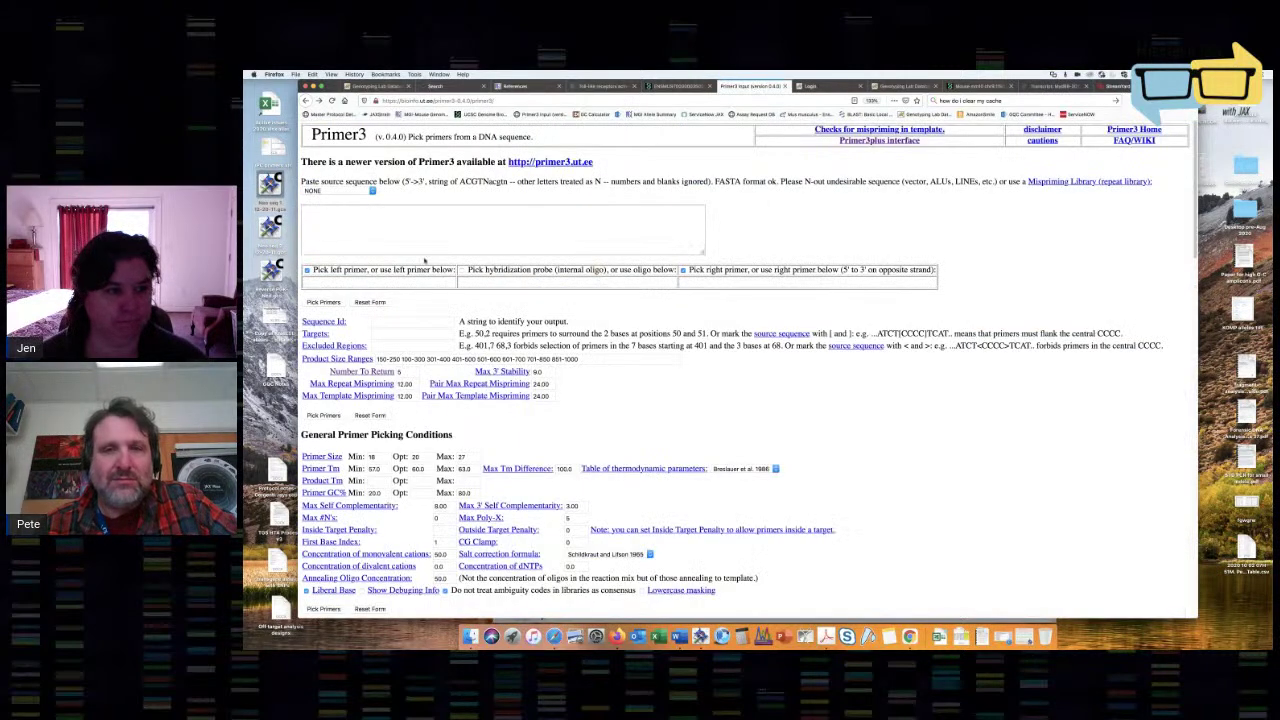
pyautogui.click(349, 217)
pyautogui.press('super+v')
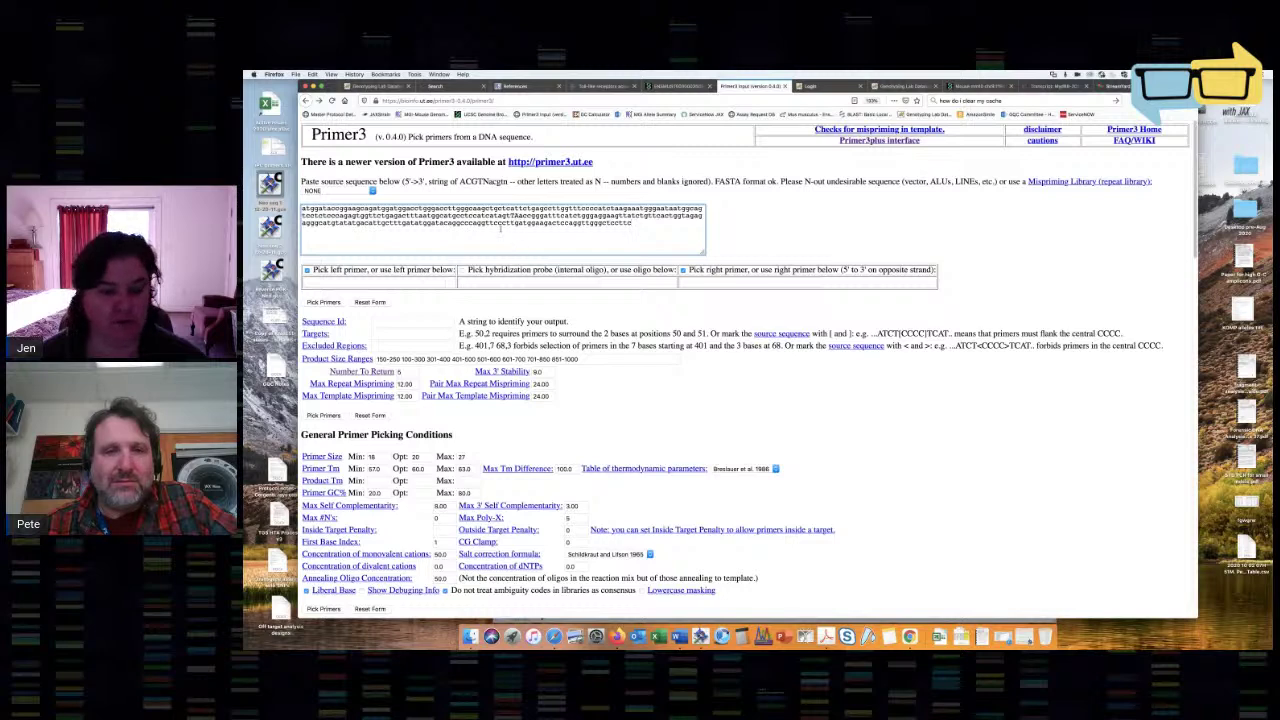
# Enclose about 62 bases around the uppercase TA insertion site in square brackets to mark the target in the source sequence.
pyautogui.click(703, 638)
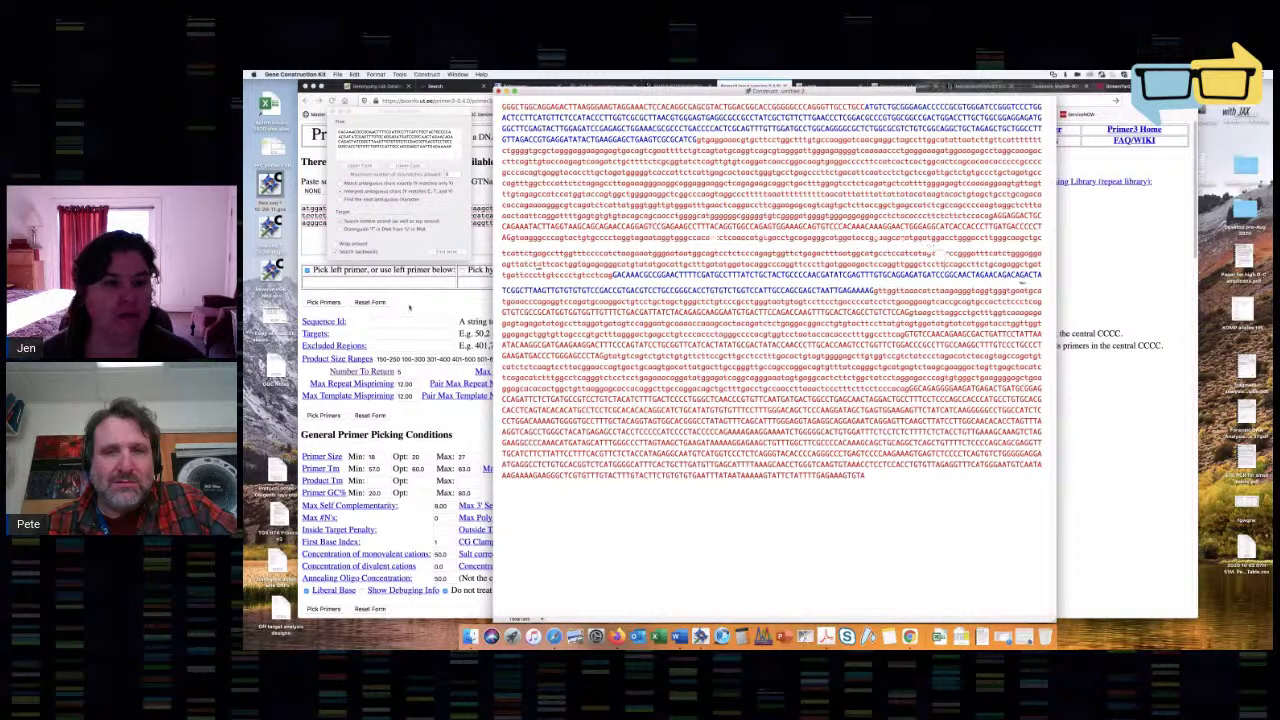
pyautogui.click(482, 226)
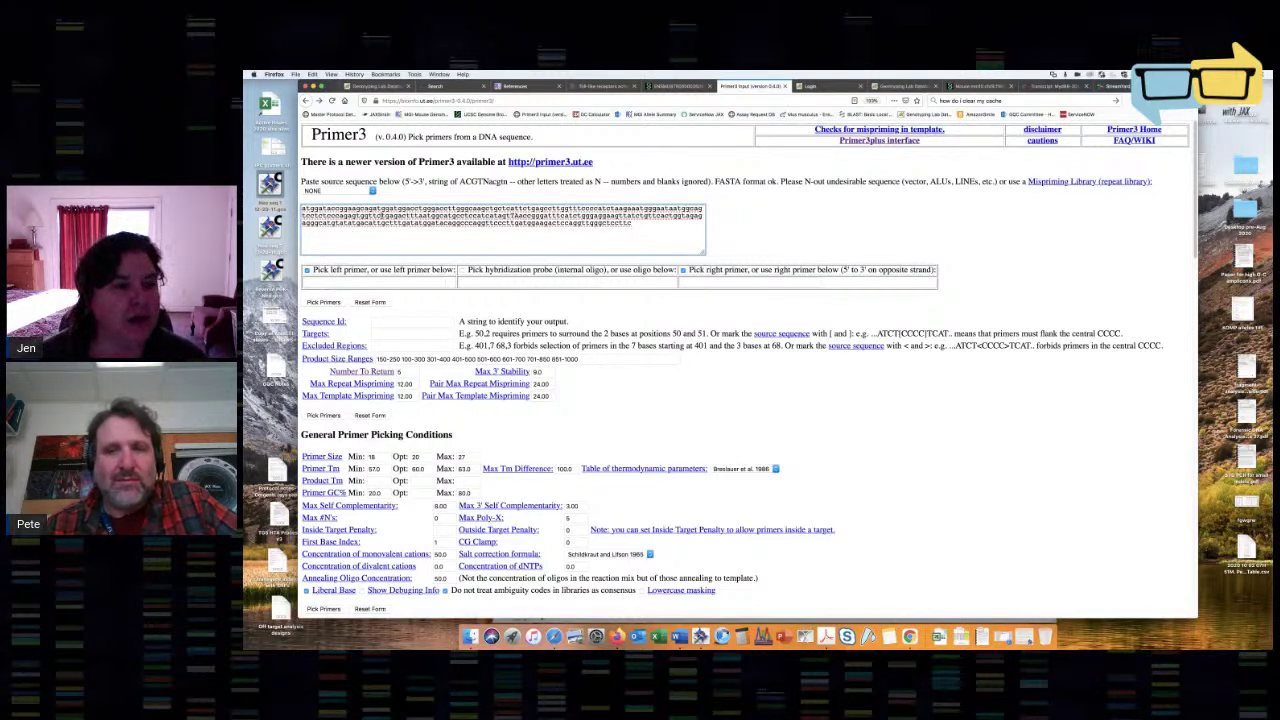
pyautogui.write('[')
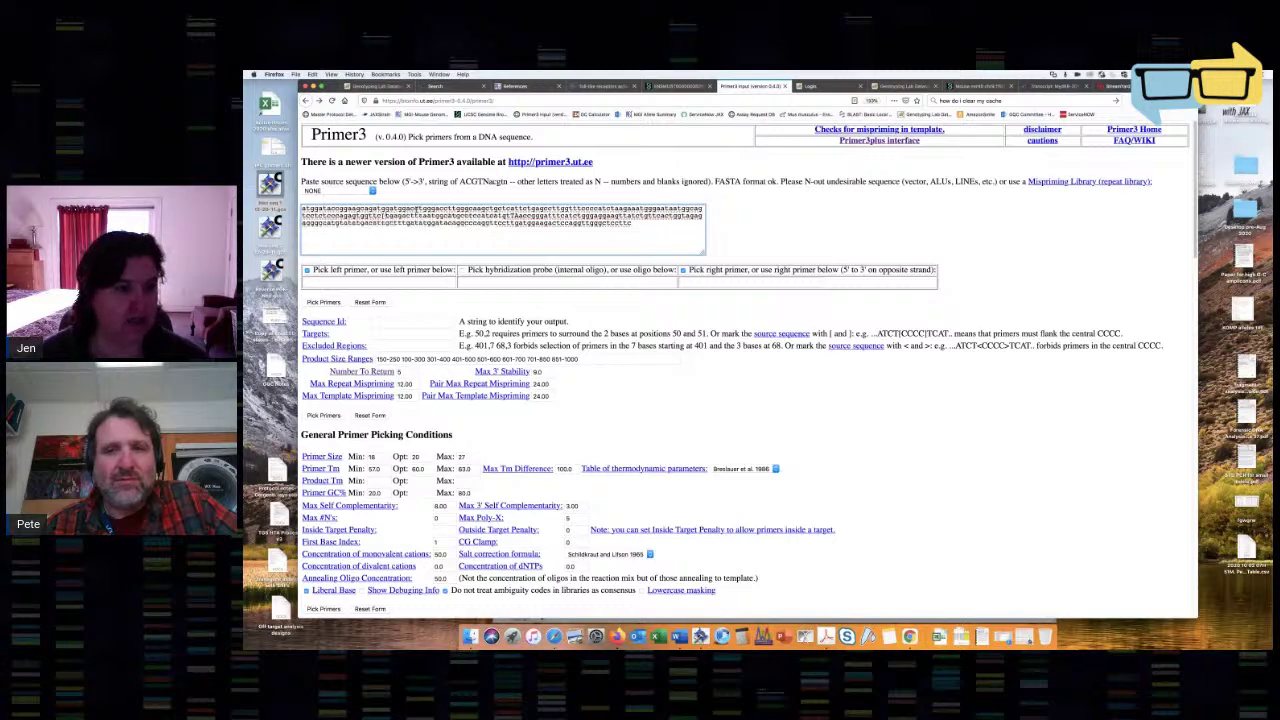
pyautogui.write('t')
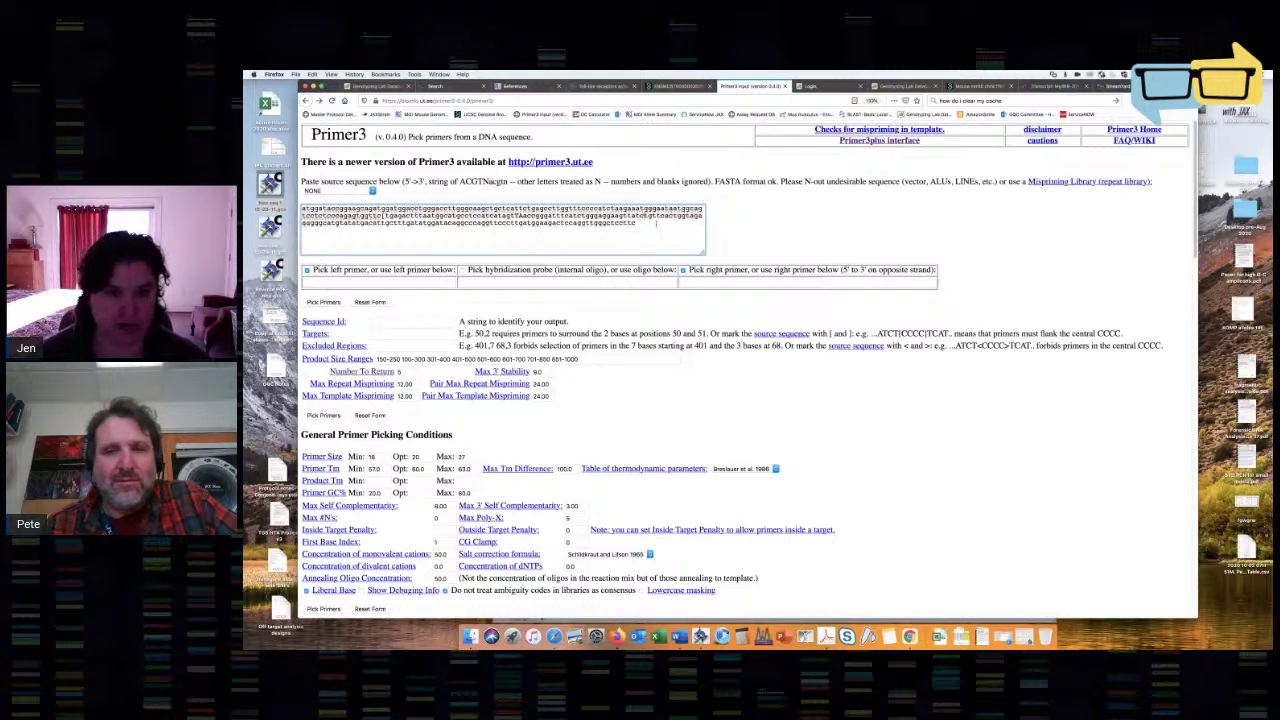
pyautogui.write(']')
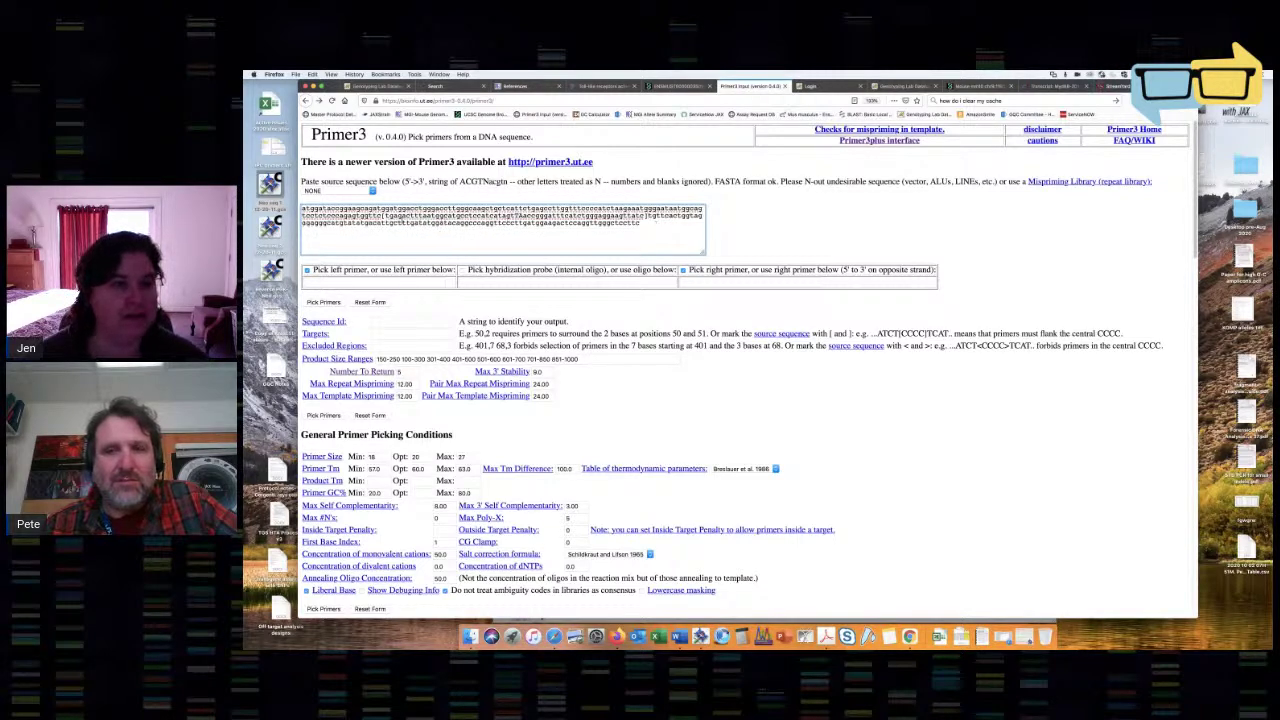
pyautogui.moveTo(385, 215); pyautogui.dragTo(645, 216)
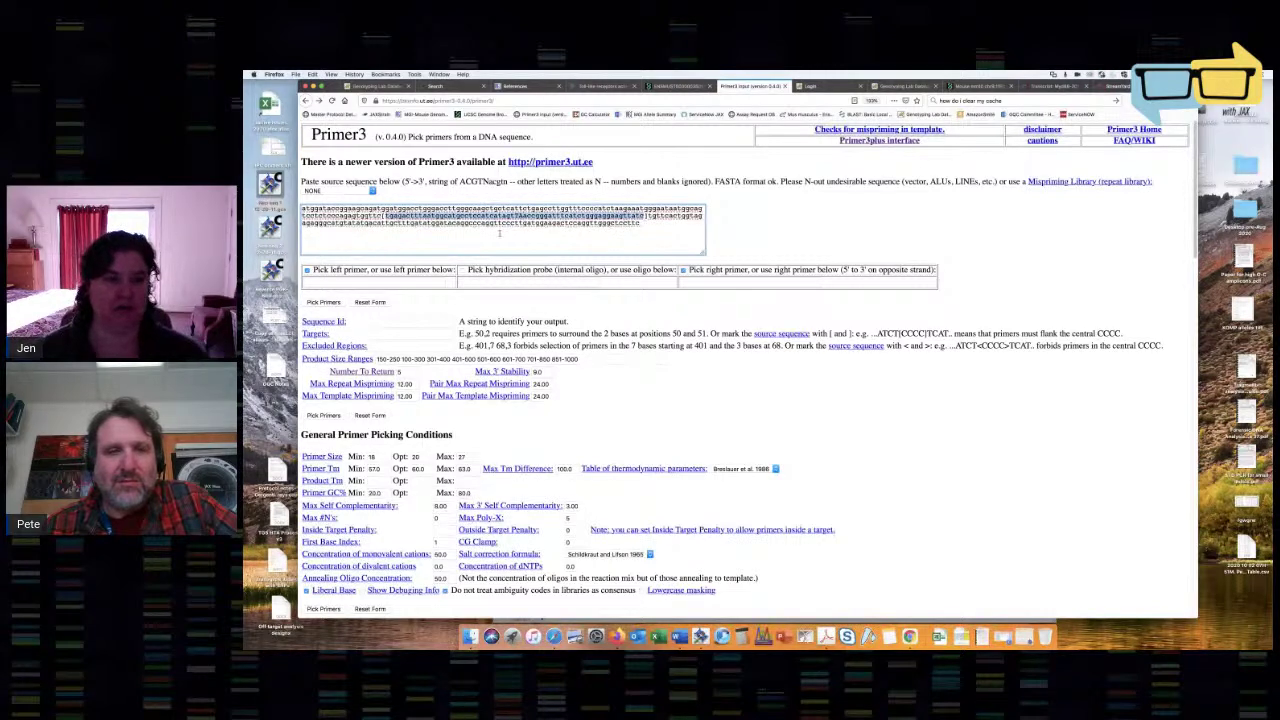
pyautogui.click(603, 320)
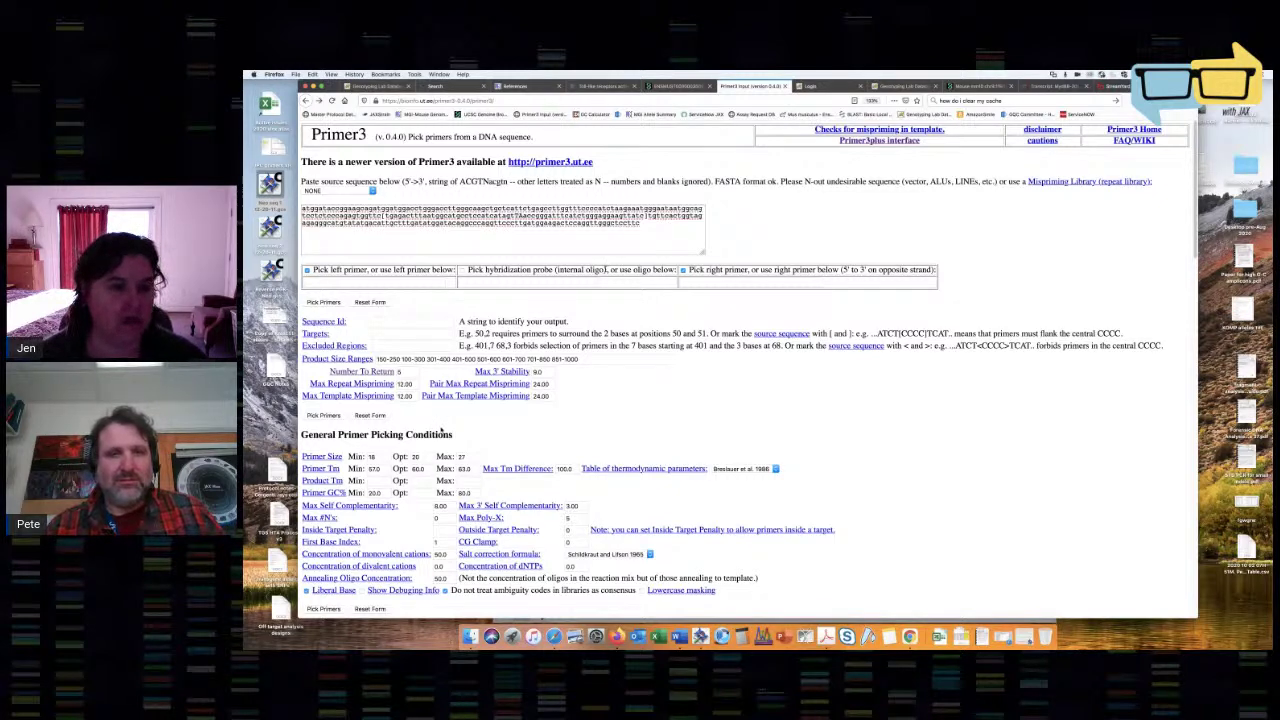
# Set the product size range to 150-200 and the number to return to 15, and pick primers.
pyautogui.moveTo(582, 358); pyautogui.dragTo(374, 359)
pyautogui.write('150-2')
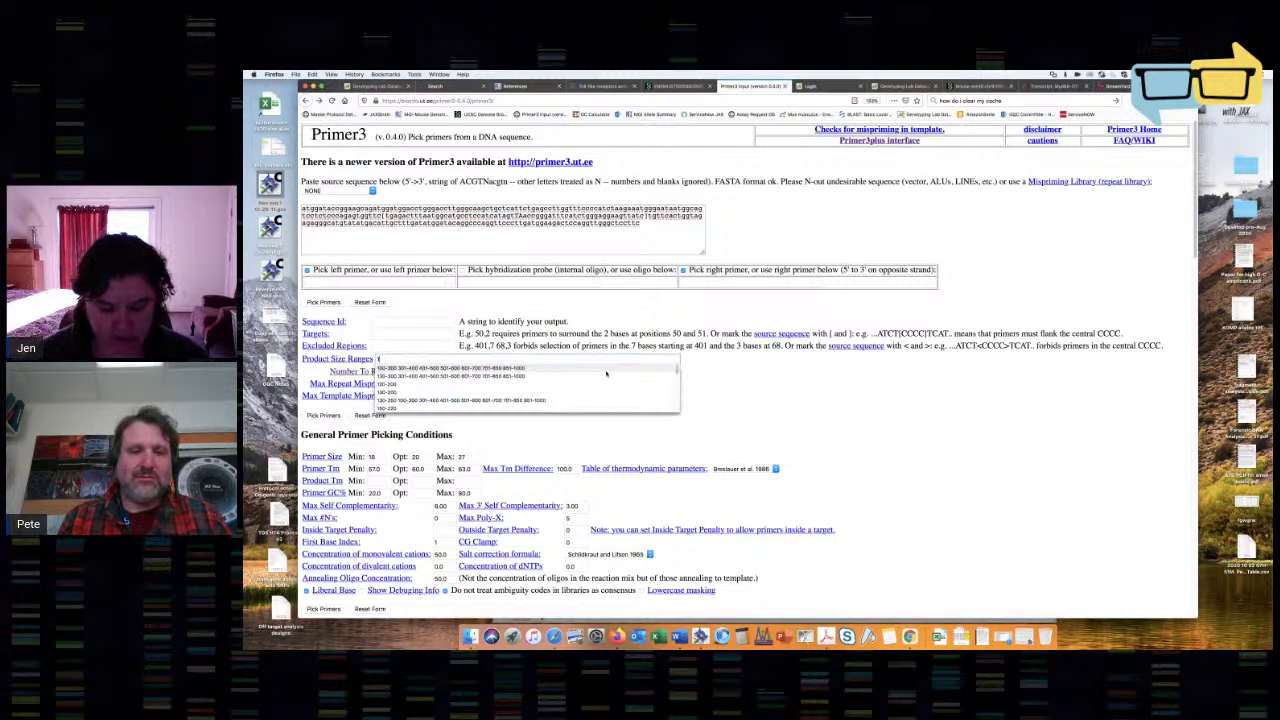
pyautogui.write('00')
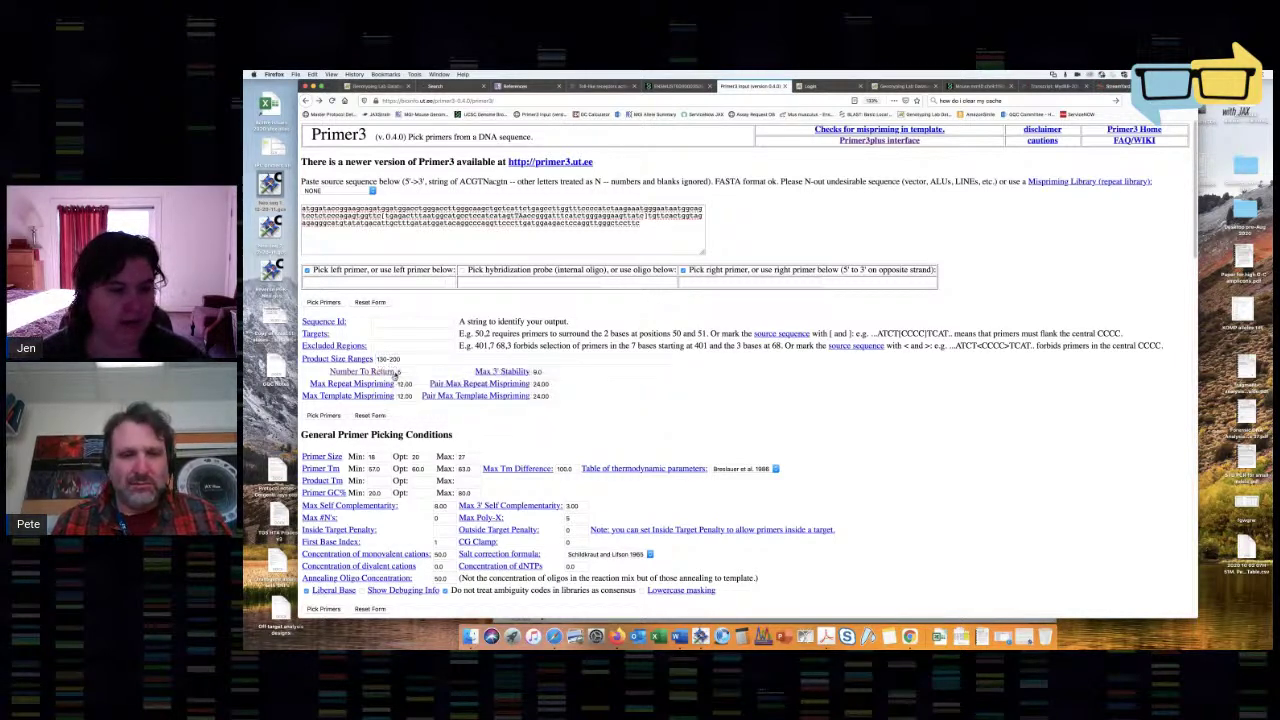
pyautogui.click(398, 371)
pyautogui.write('15')
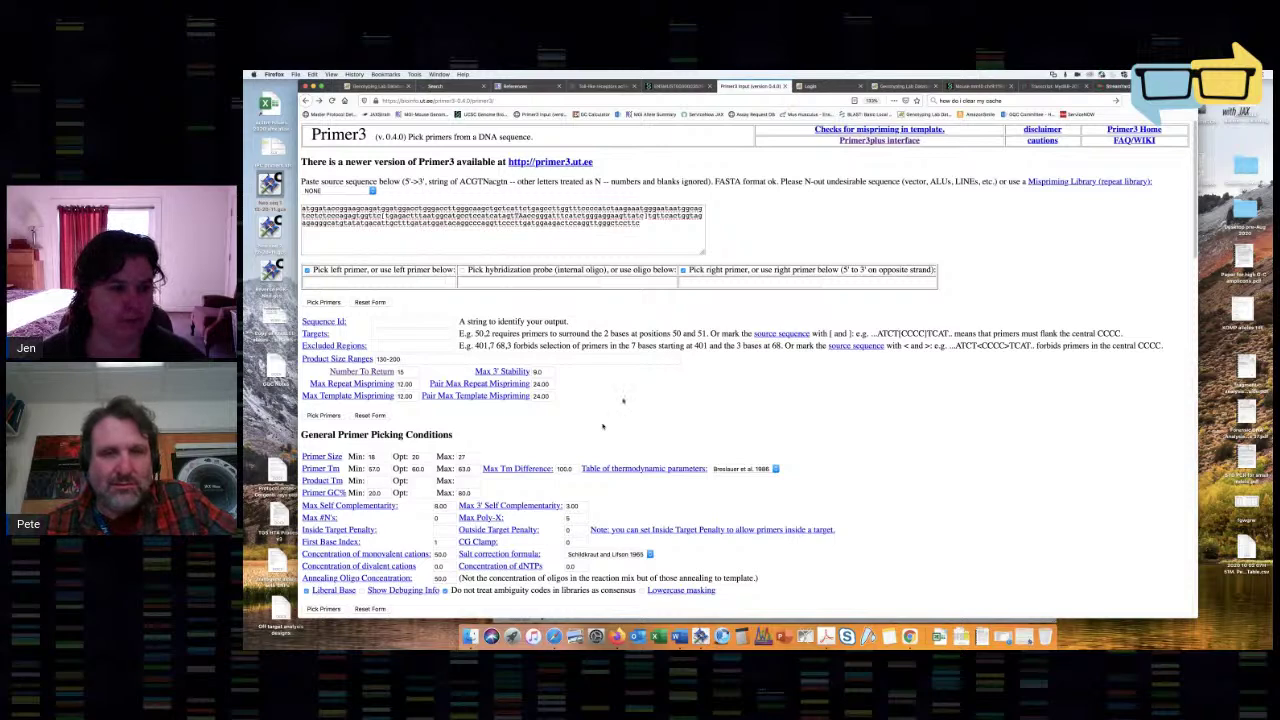
pyautogui.click(330, 303)
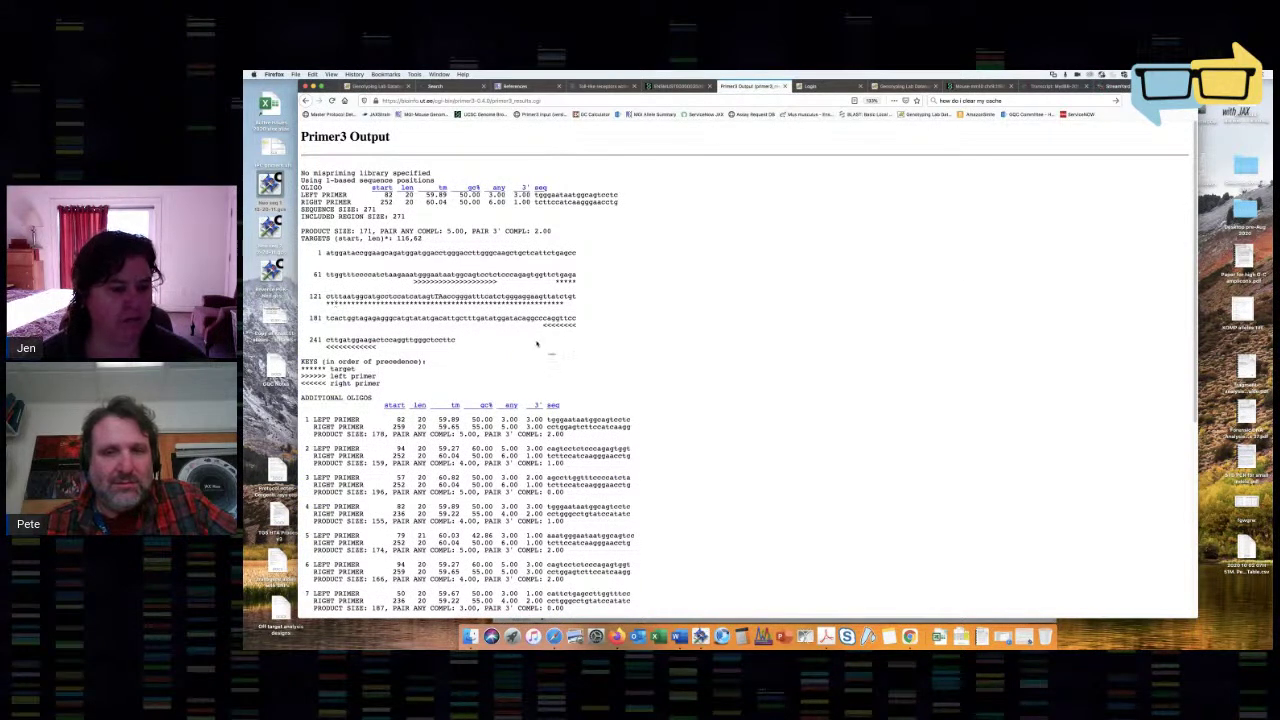
# Review the returned primer pairs and copy the left primer sequence of the top-ranked pair.
pyautogui.scroll(-5, 537, 344)
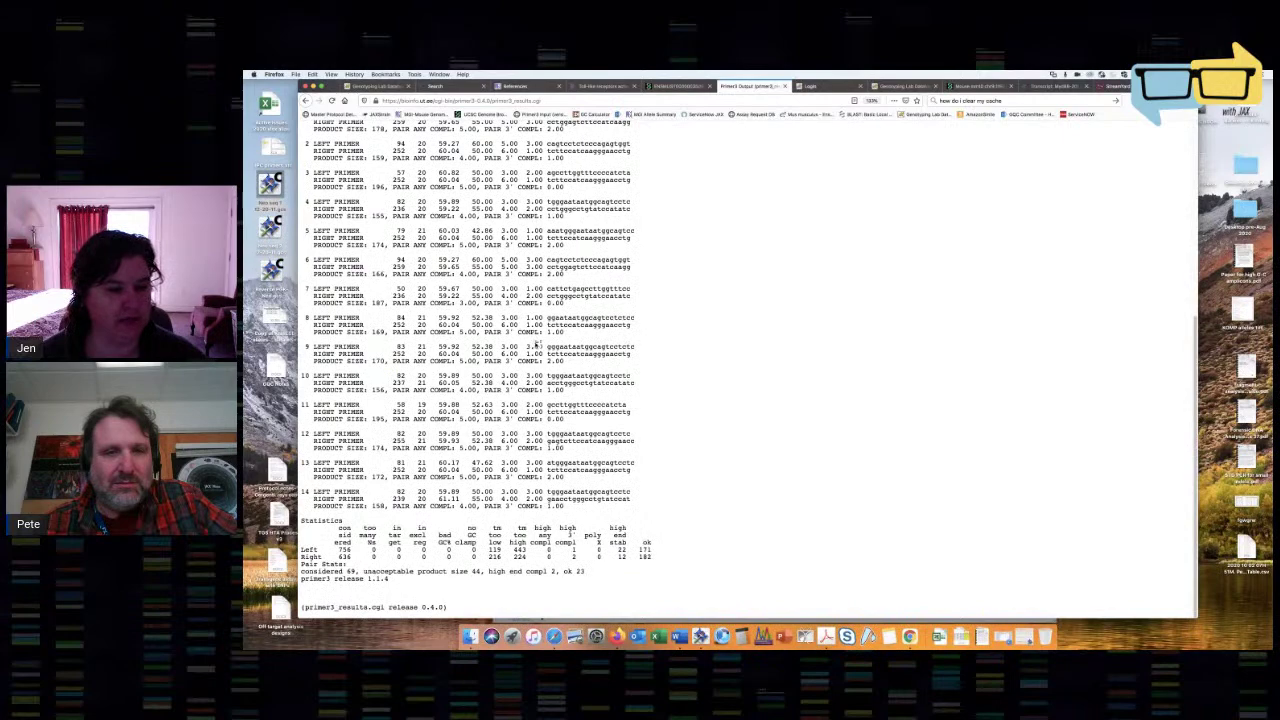
pyautogui.scroll(3, 537, 345)
pyautogui.scroll(6, 537, 344)
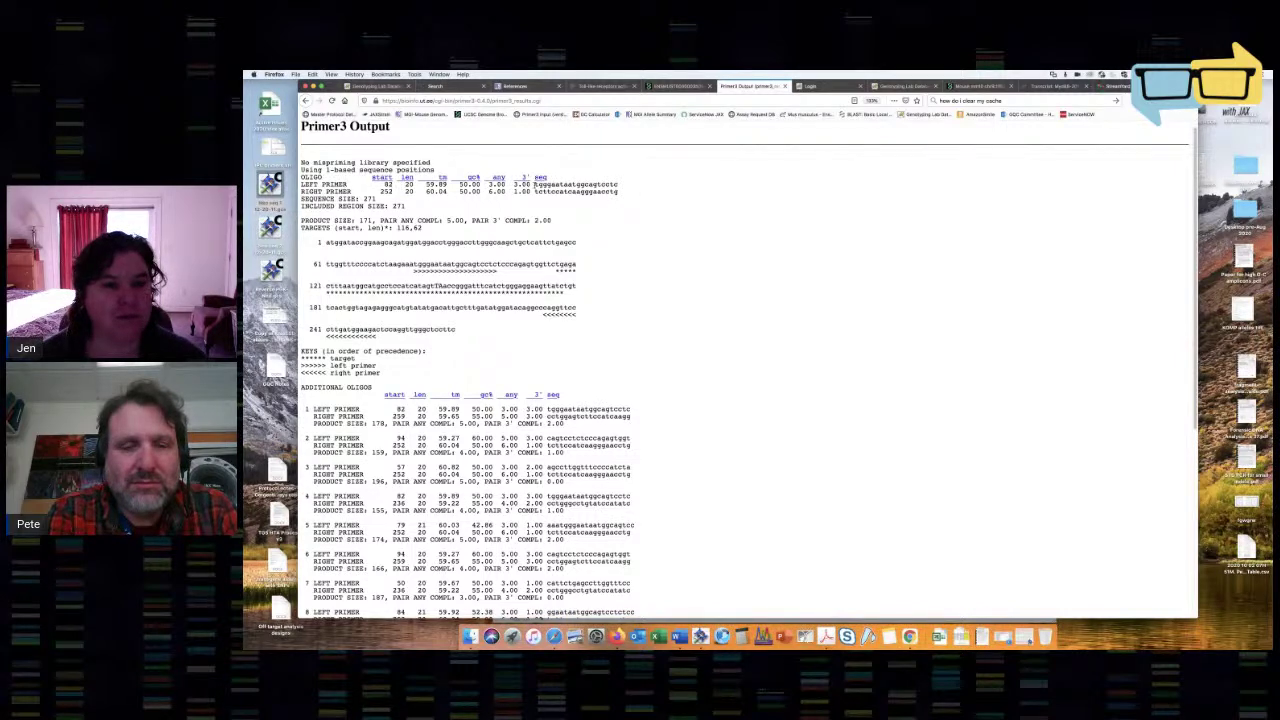
pyautogui.moveTo(535, 184); pyautogui.dragTo(618, 188)
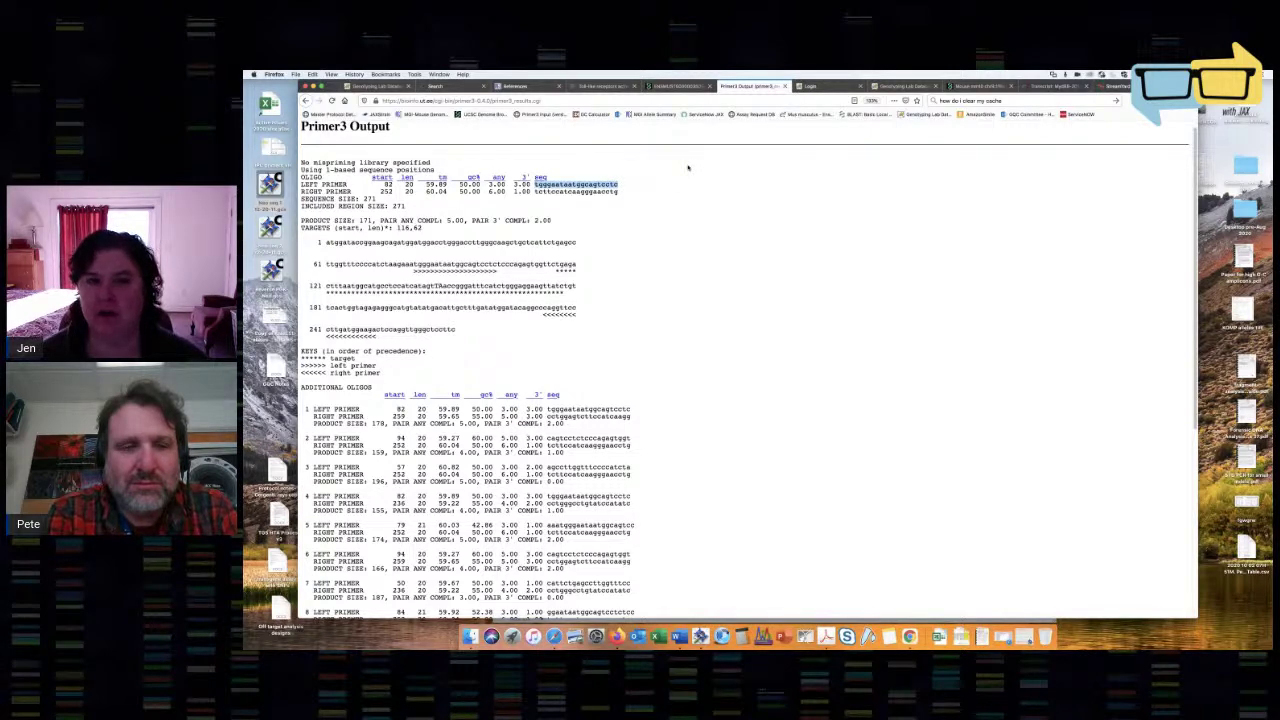
# Run a UCSC BLAT search of the copied left primer against the mouse genome.
pyautogui.click(675, 87)
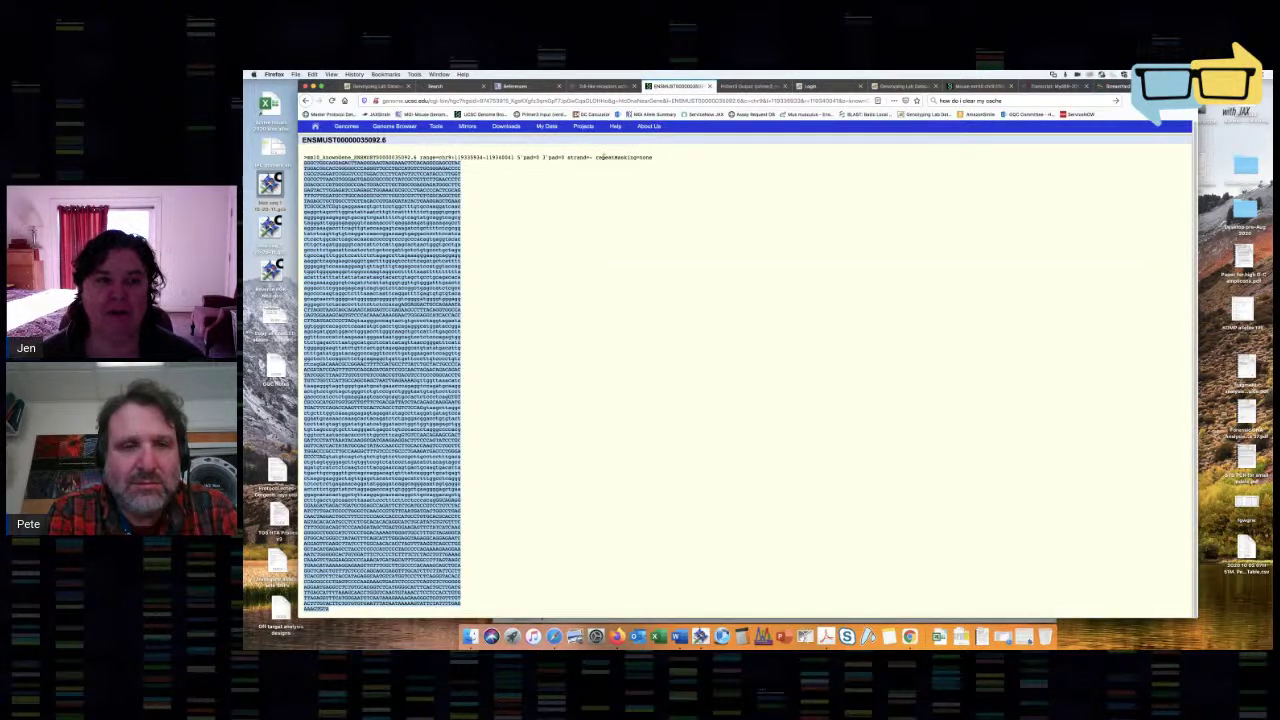
pyautogui.moveTo(438, 130)
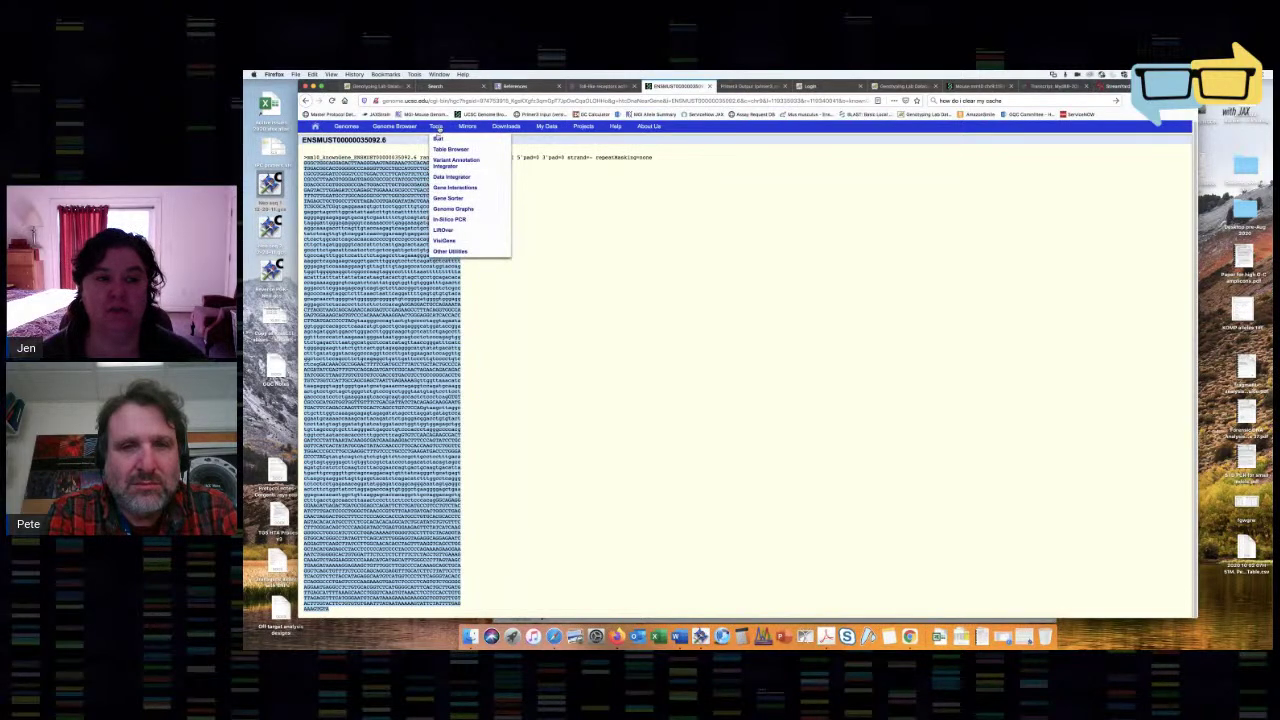
pyautogui.click(437, 138)
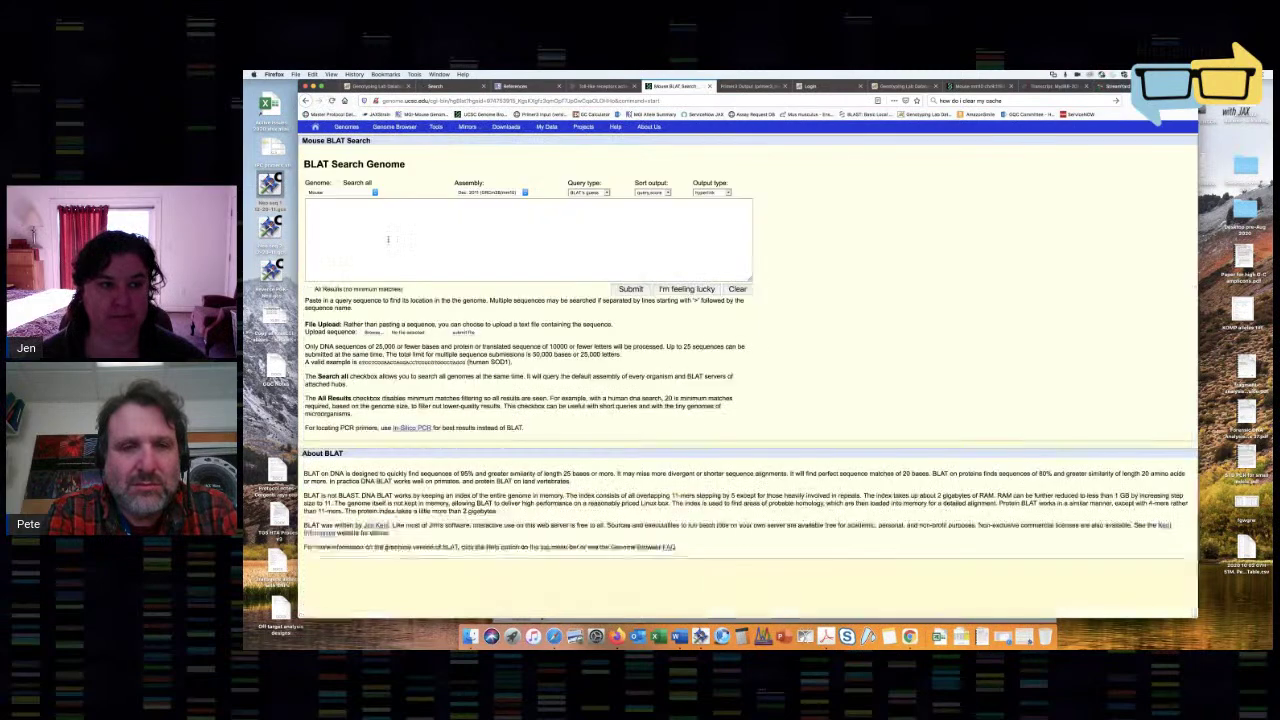
pyautogui.press('super+v')
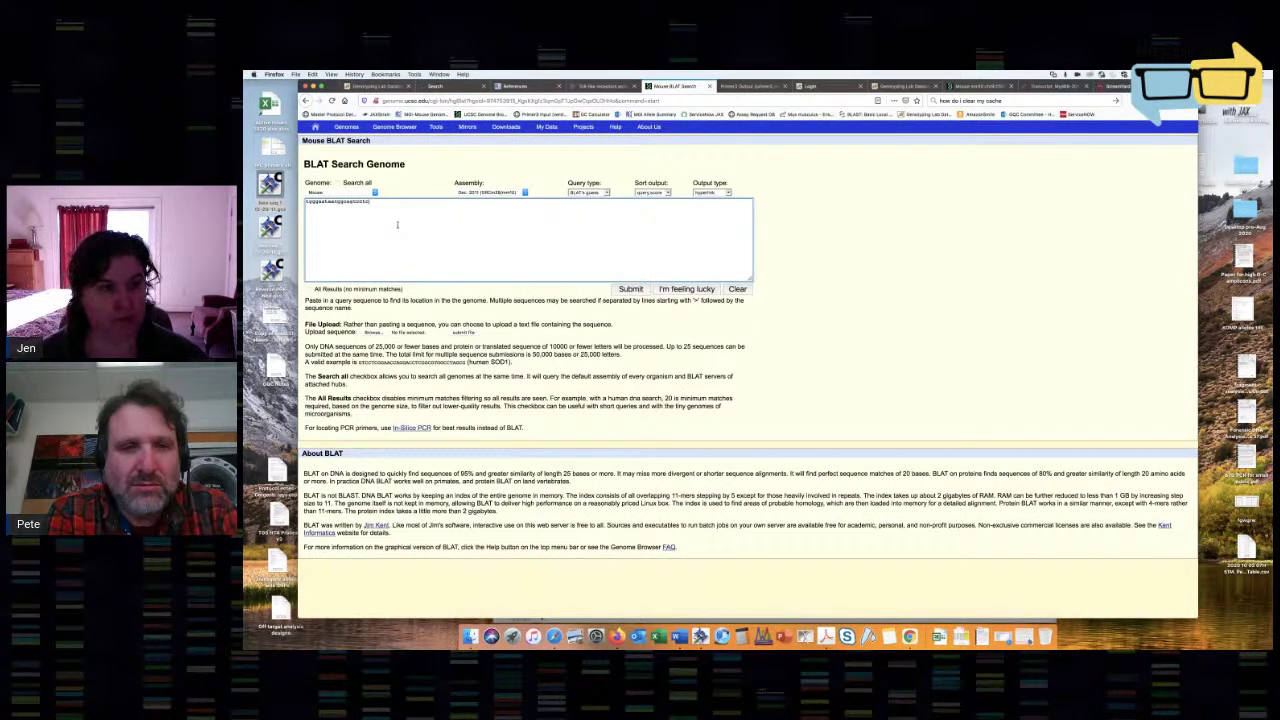
pyautogui.click(624, 289)
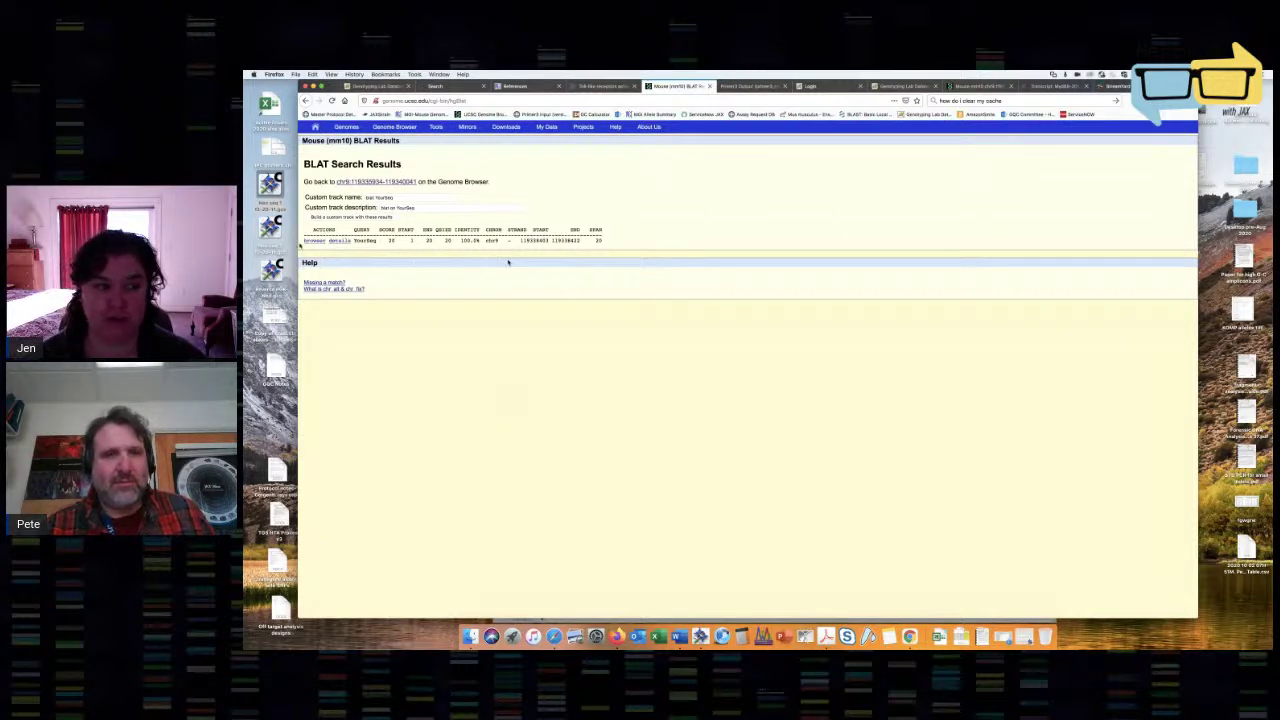
# Open the left primer's BLAT match in the Genome Browser and move the Common SNPs track directly below the GENCODE track.
pyautogui.click(313, 241)
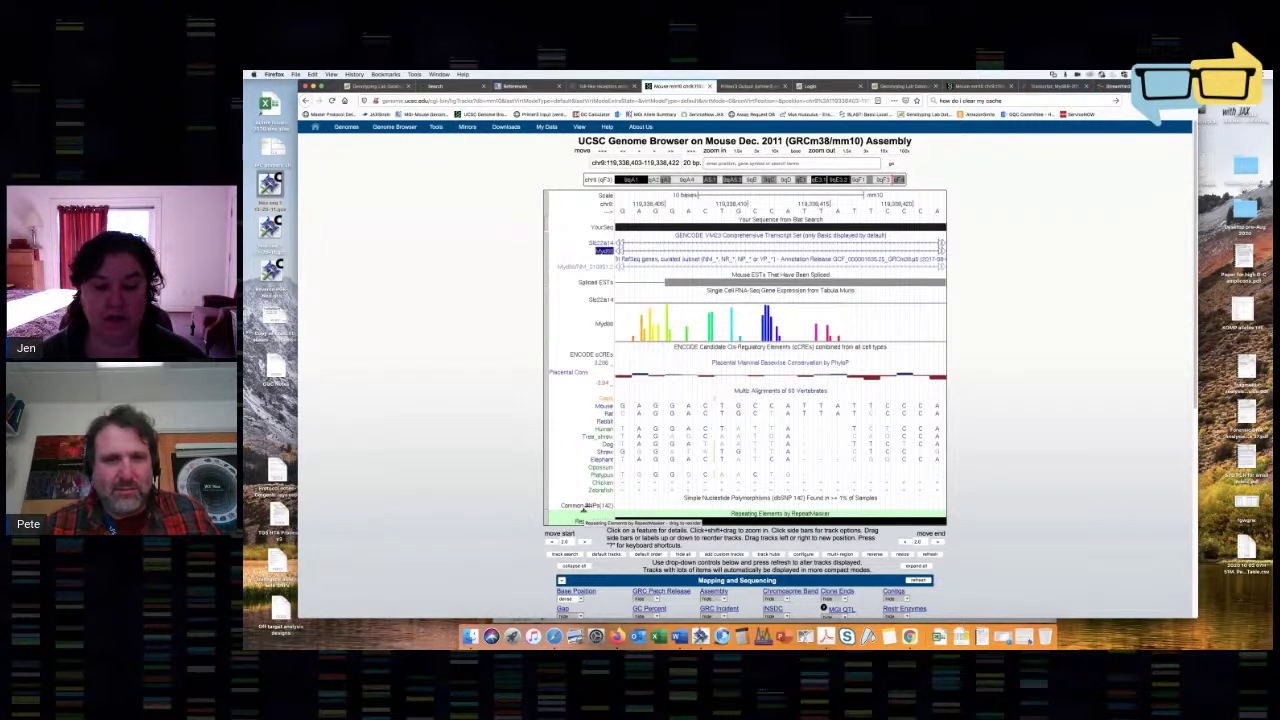
pyautogui.moveTo(598, 505); pyautogui.dragTo(600, 266)
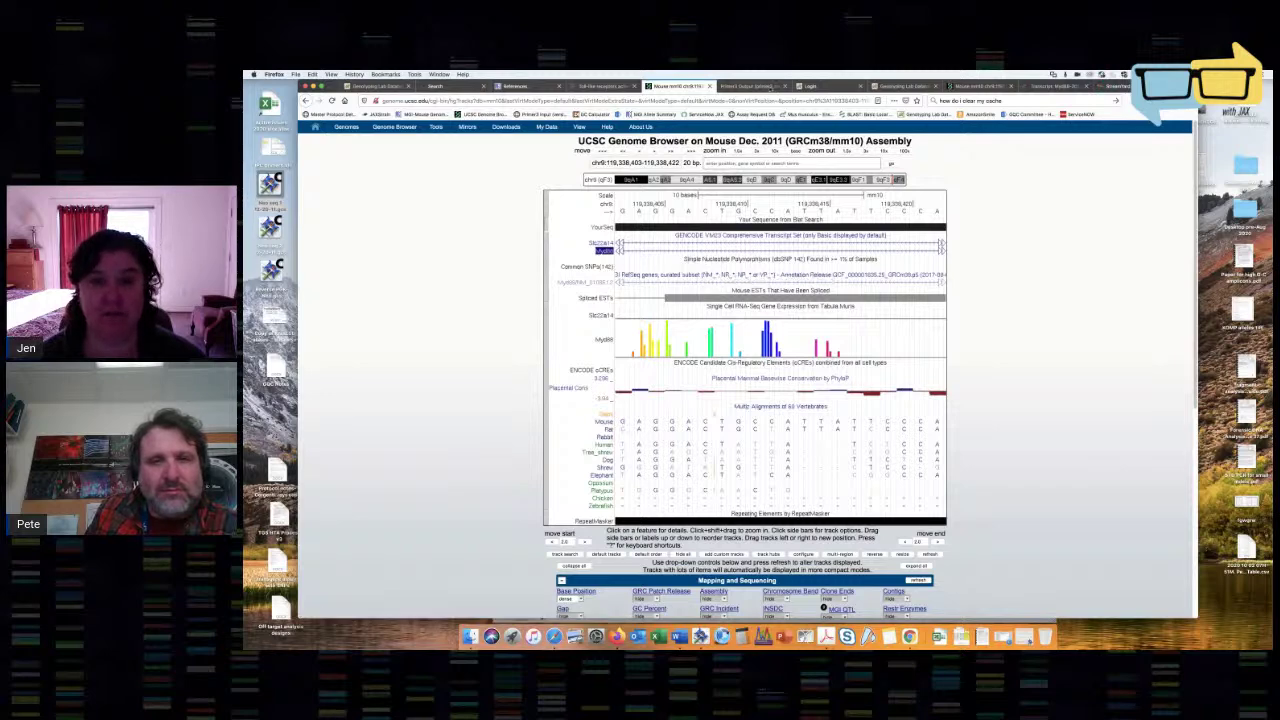
# Enter the top-ranked pair's left primer as the fixed left primer in Primer3 and pick primers again.
pyautogui.click(768, 87)
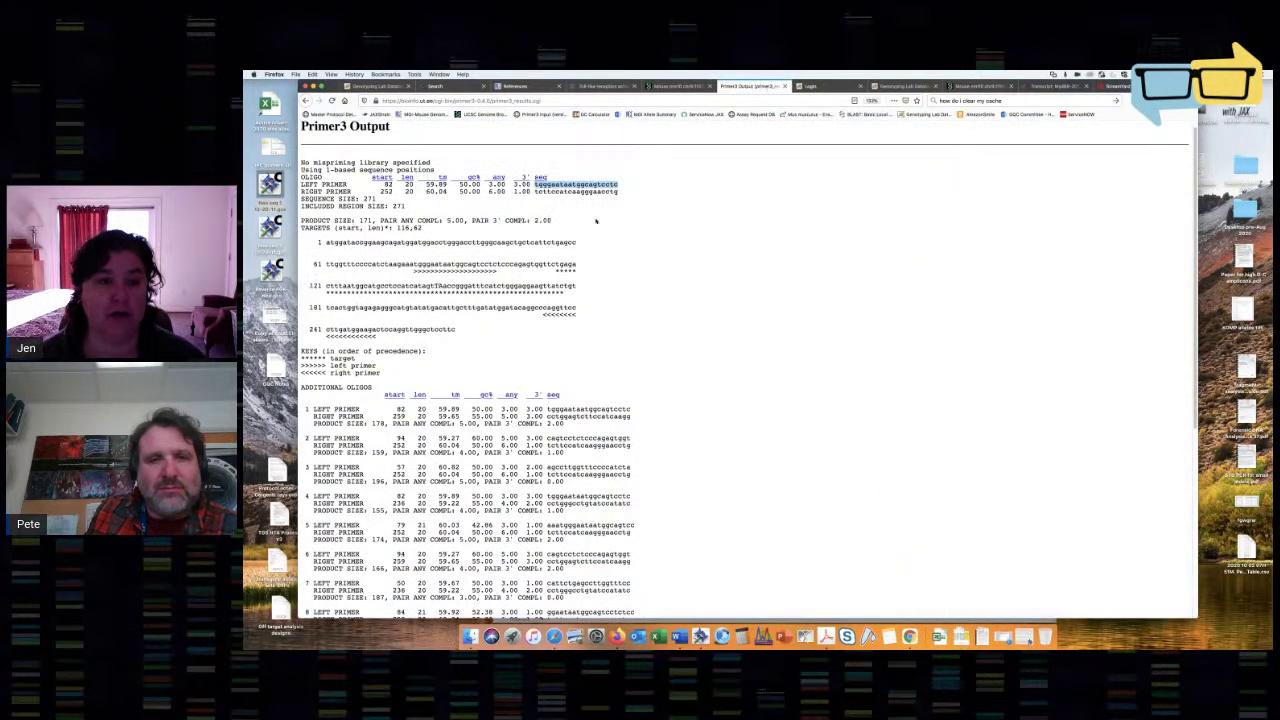
pyautogui.click(534, 186)
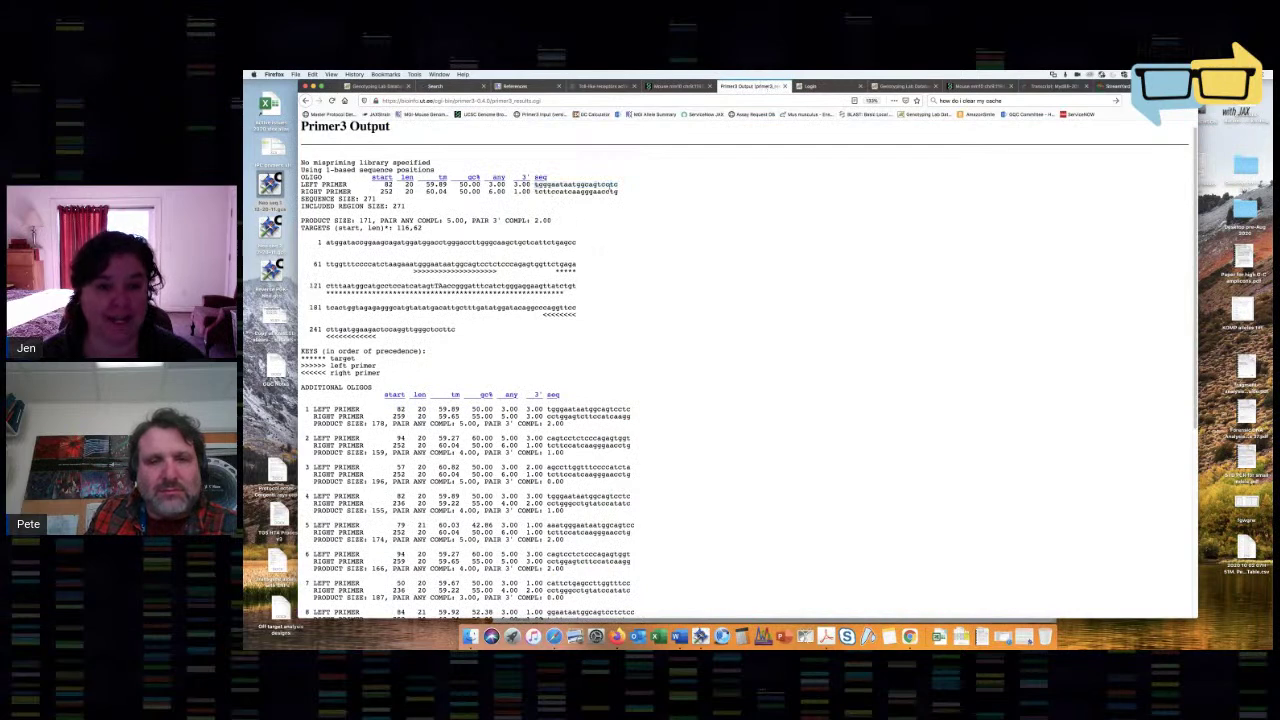
pyautogui.moveTo(535, 185); pyautogui.dragTo(621, 188)
pyautogui.press('super+c')
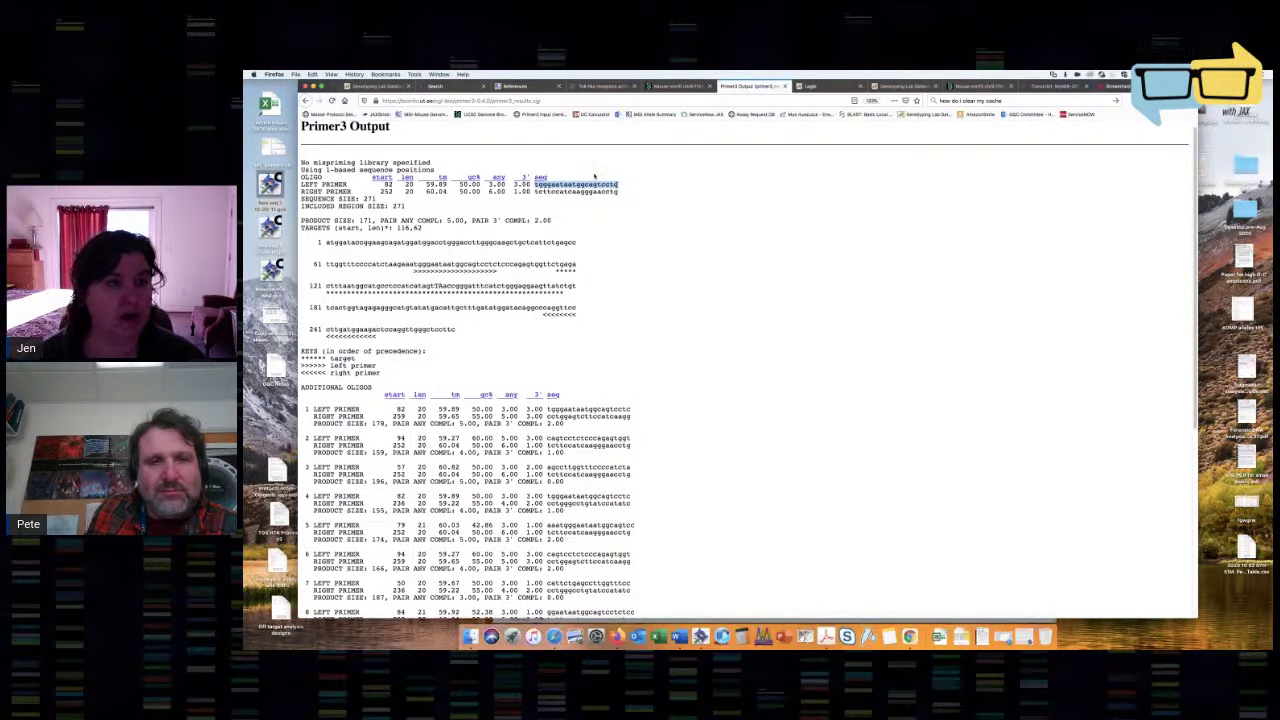
pyautogui.click(307, 101)
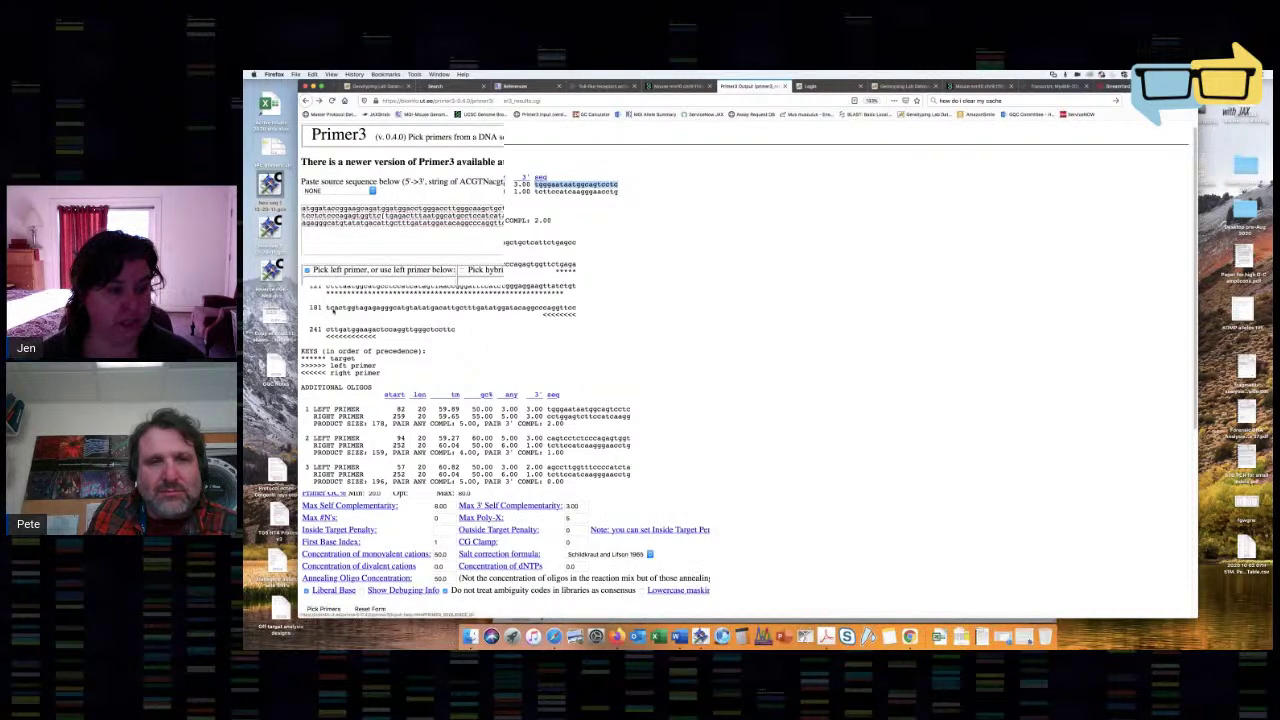
pyautogui.click(331, 283)
pyautogui.press('super+v')
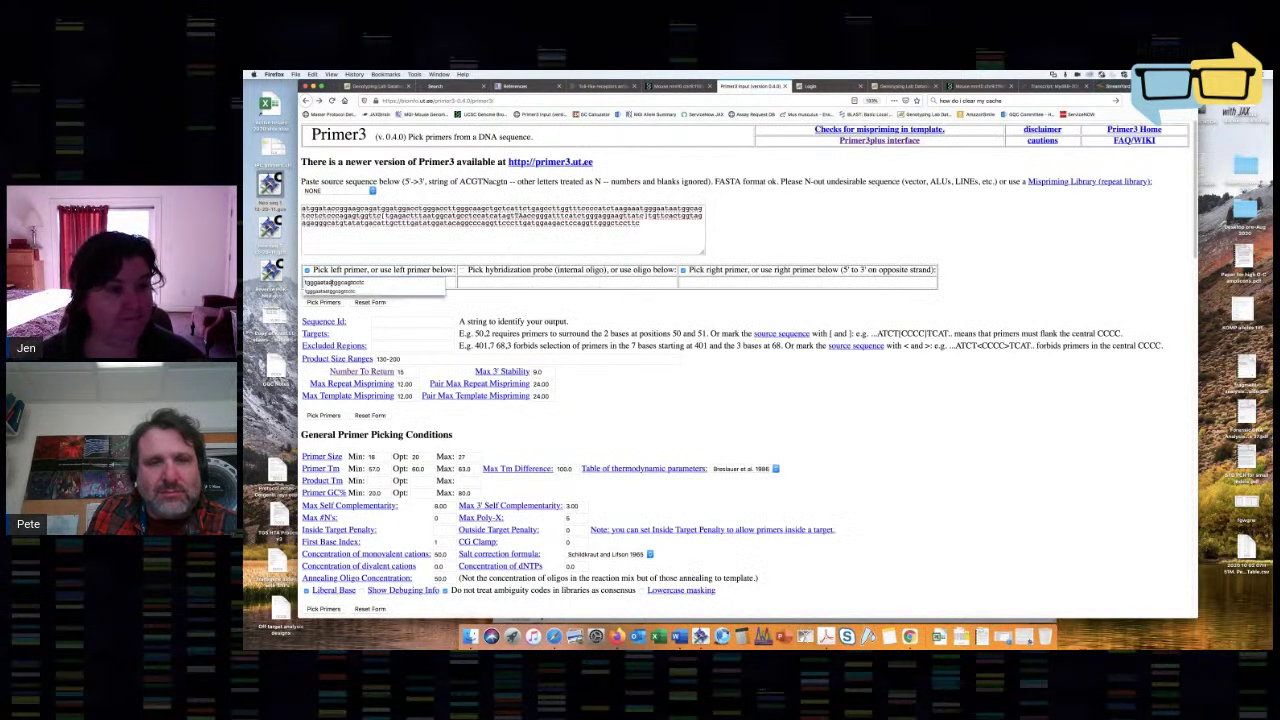
pyautogui.click(325, 302)
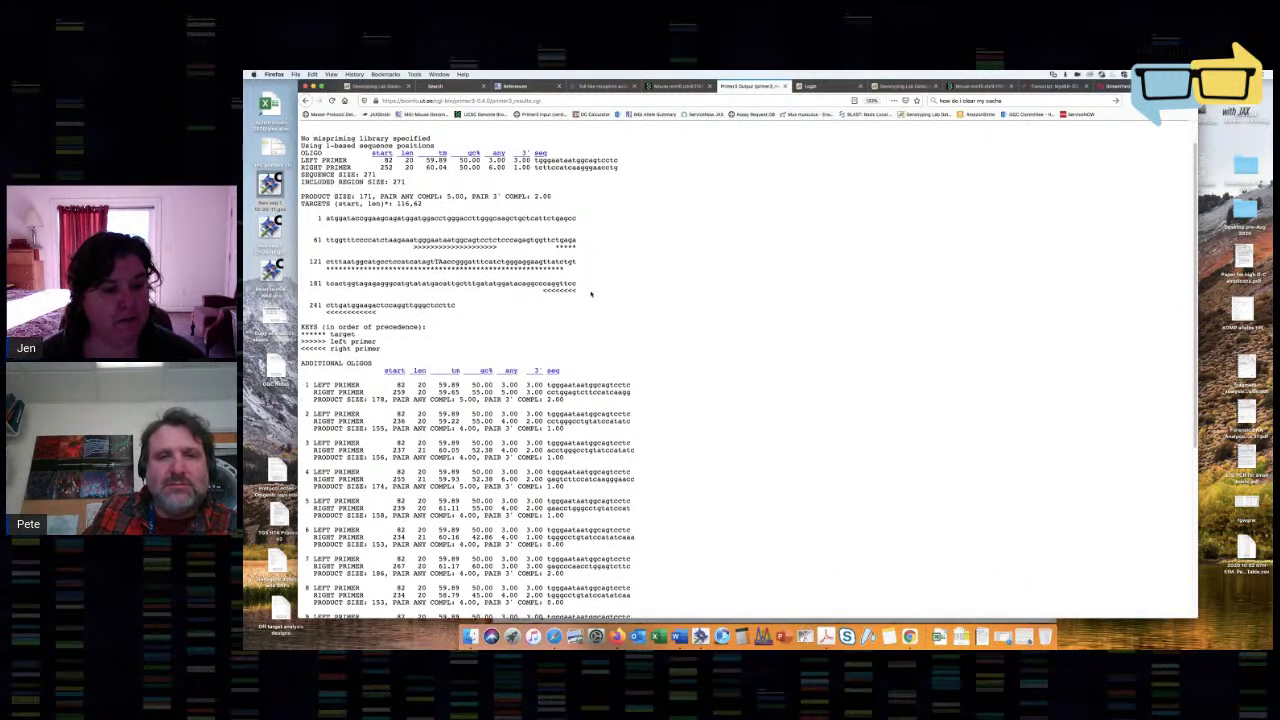
# Review the right primers paired with the fixed left primer and copy the right primer sequence of additional pair 2.
pyautogui.scroll(-3, 591, 293)
pyautogui.scroll(4, 591, 293)
pyautogui.scroll(-4, 591, 294)
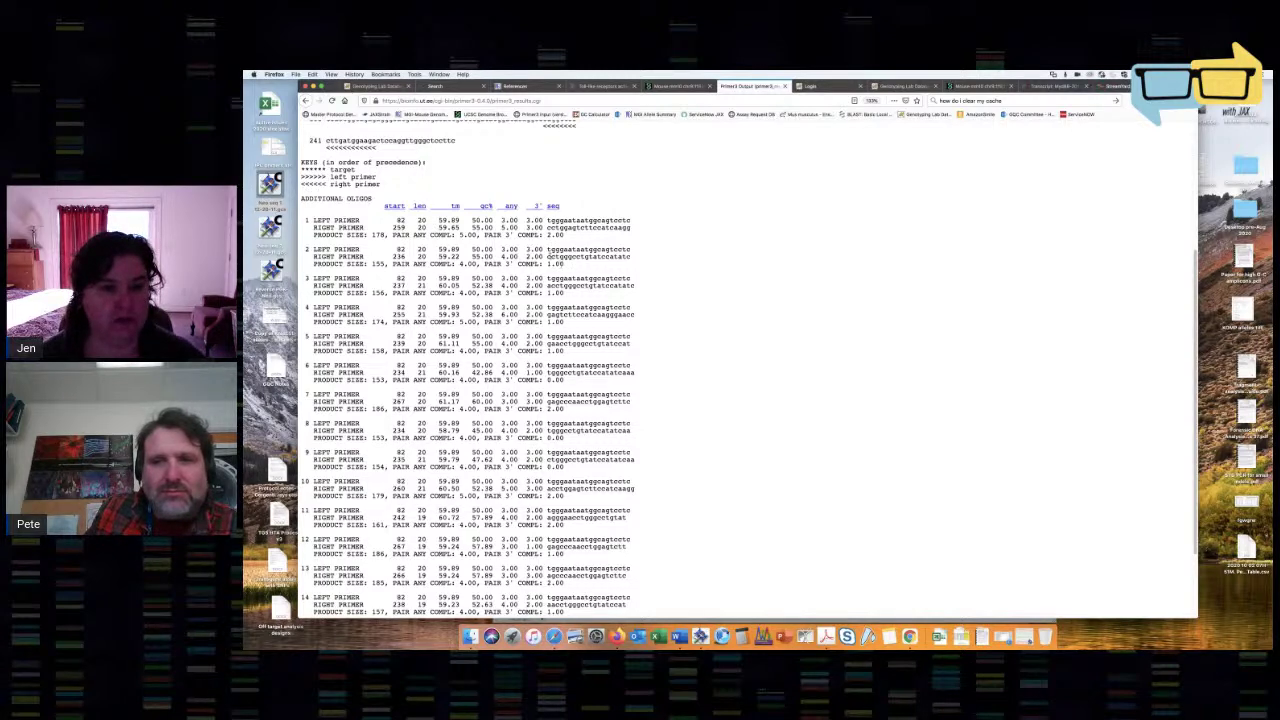
pyautogui.doubleClick(629, 258)
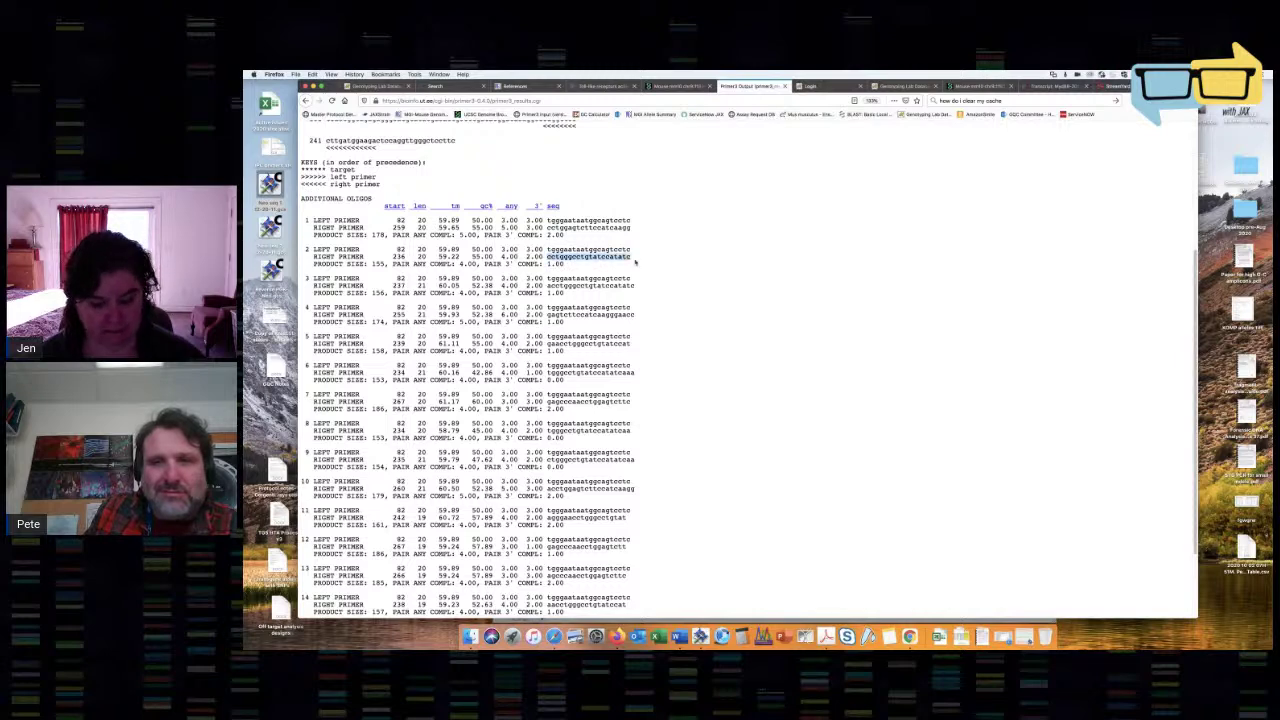
# BLAT the copied right primer against the mouse genome and view its match in the Genome Browser to check for common SNPs.
pyautogui.click(681, 86)
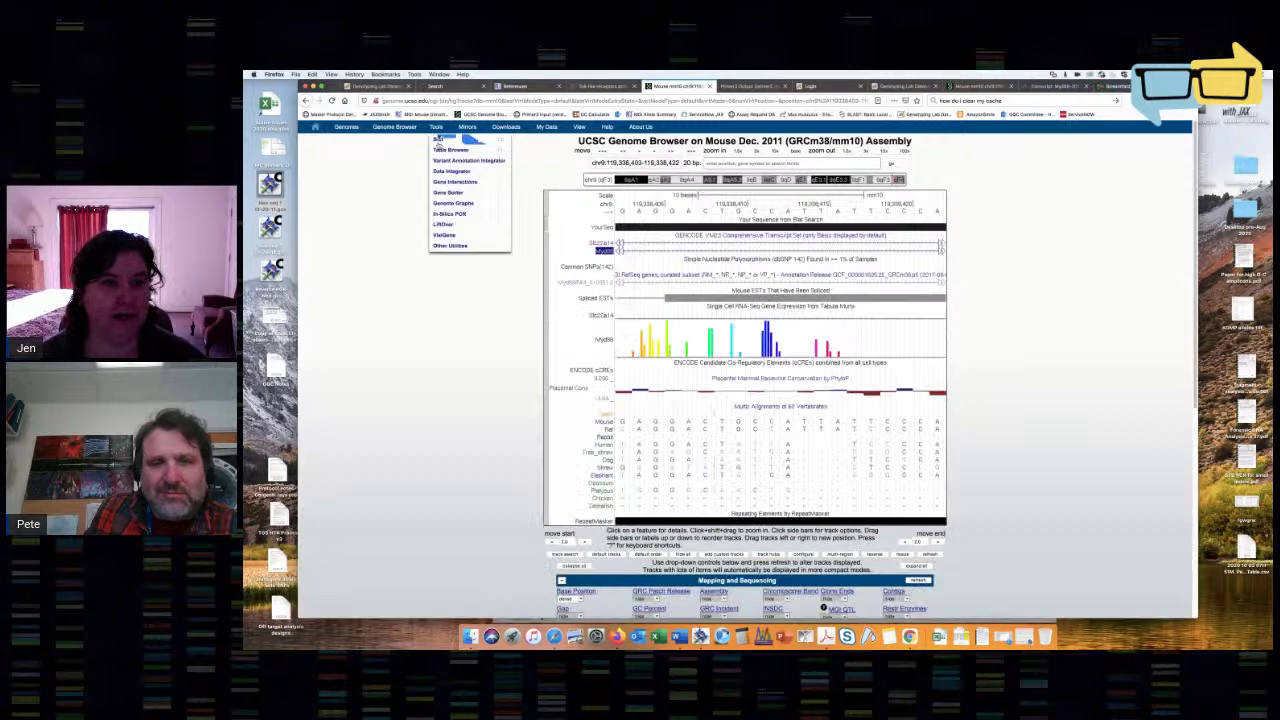
pyautogui.click(439, 138)
pyautogui.click(412, 255)
pyautogui.hotkey('ctrl', 'v')
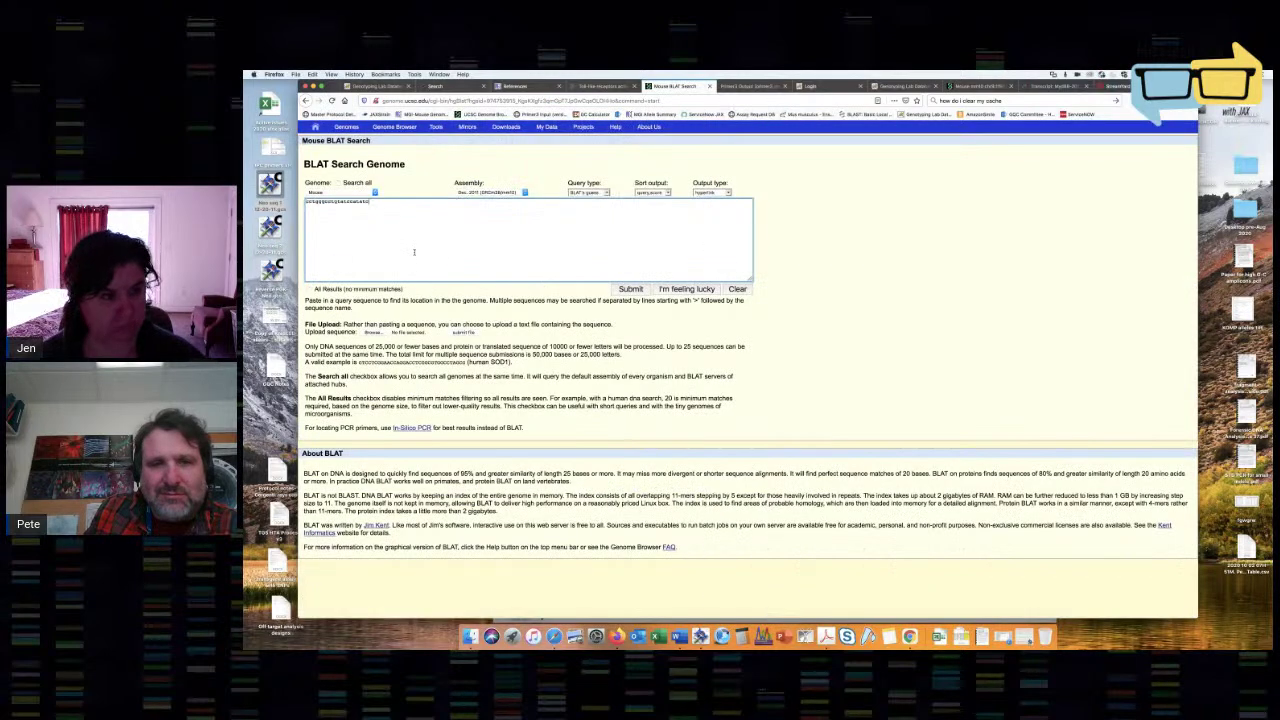
pyautogui.click(630, 289)
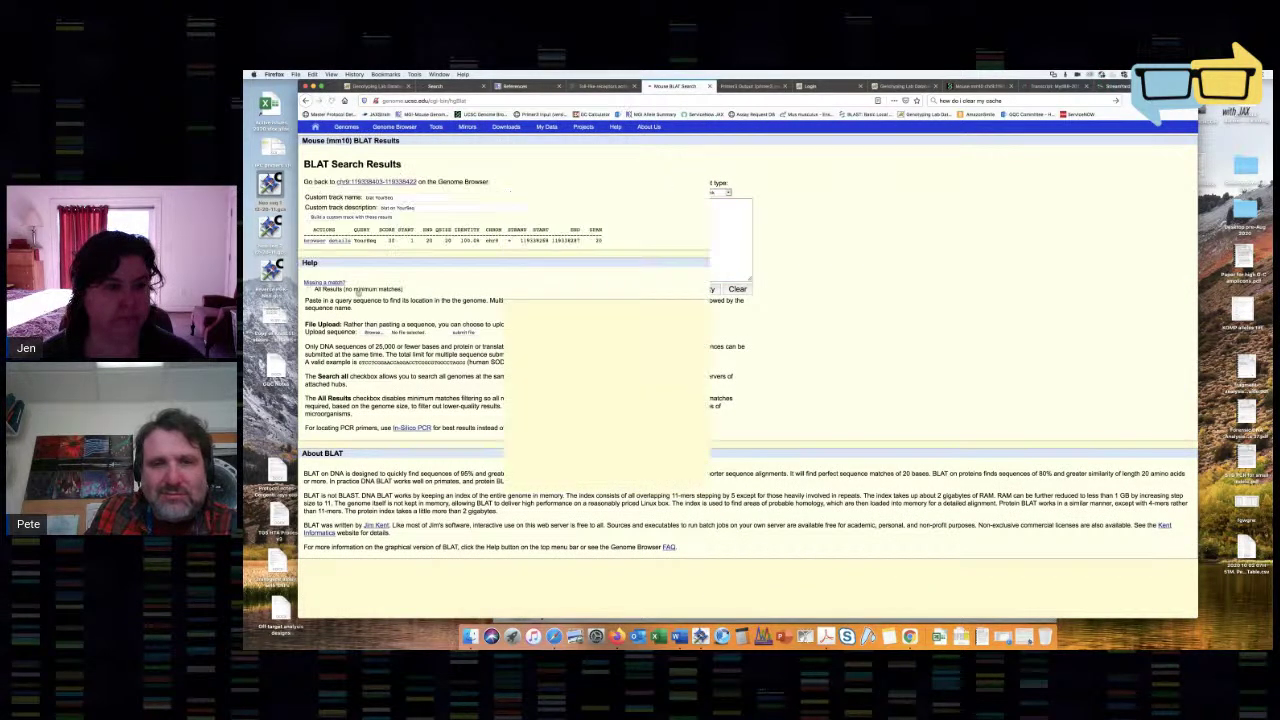
pyautogui.click(316, 242)
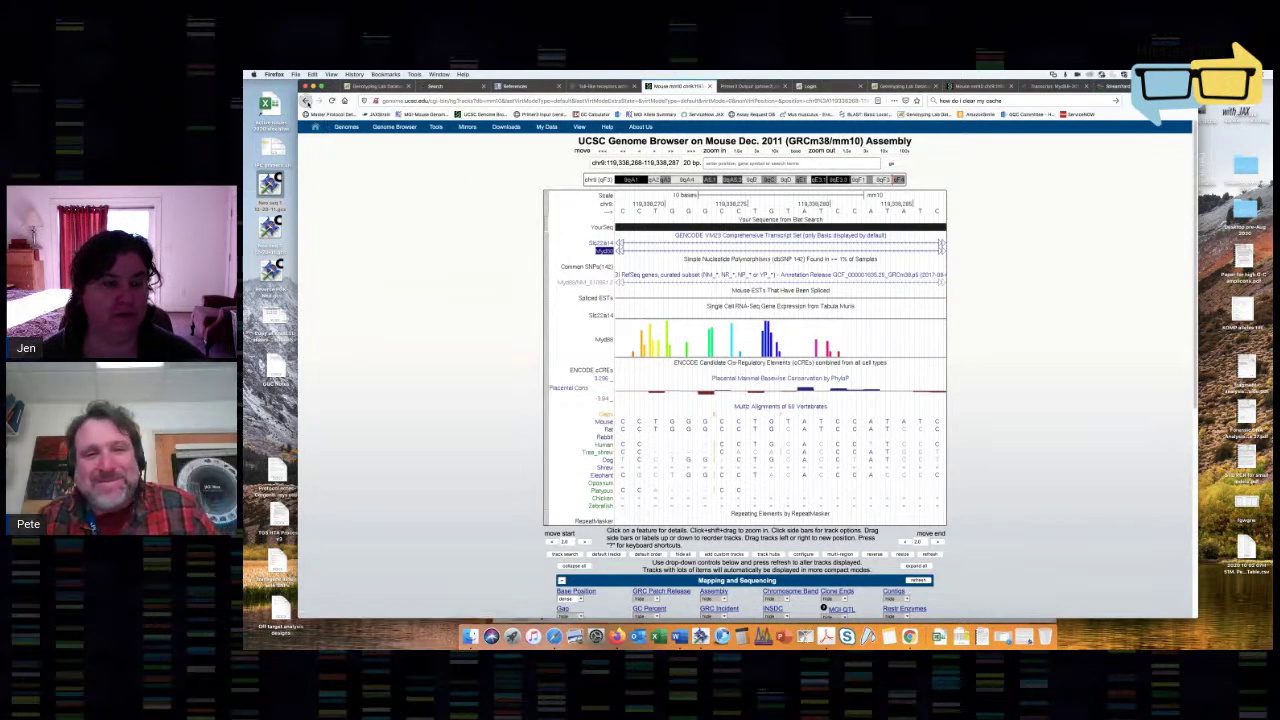
pyautogui.click(306, 101)
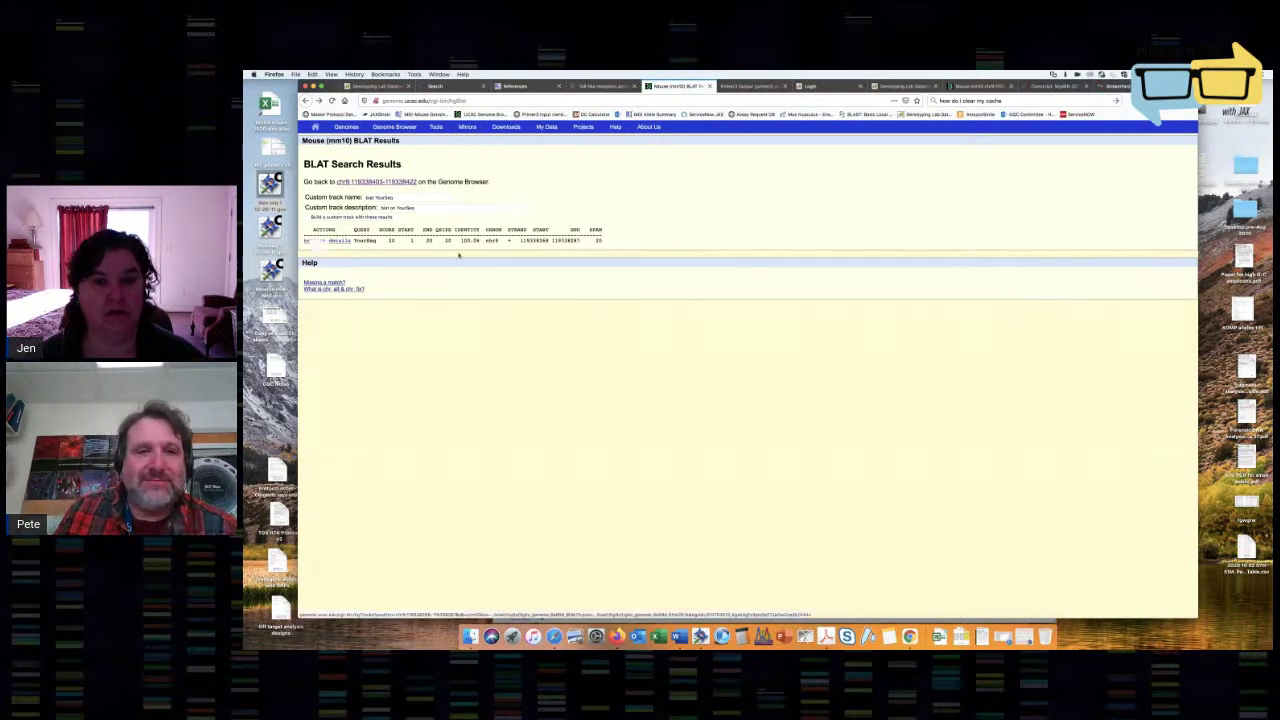
pyautogui.click(314, 241)
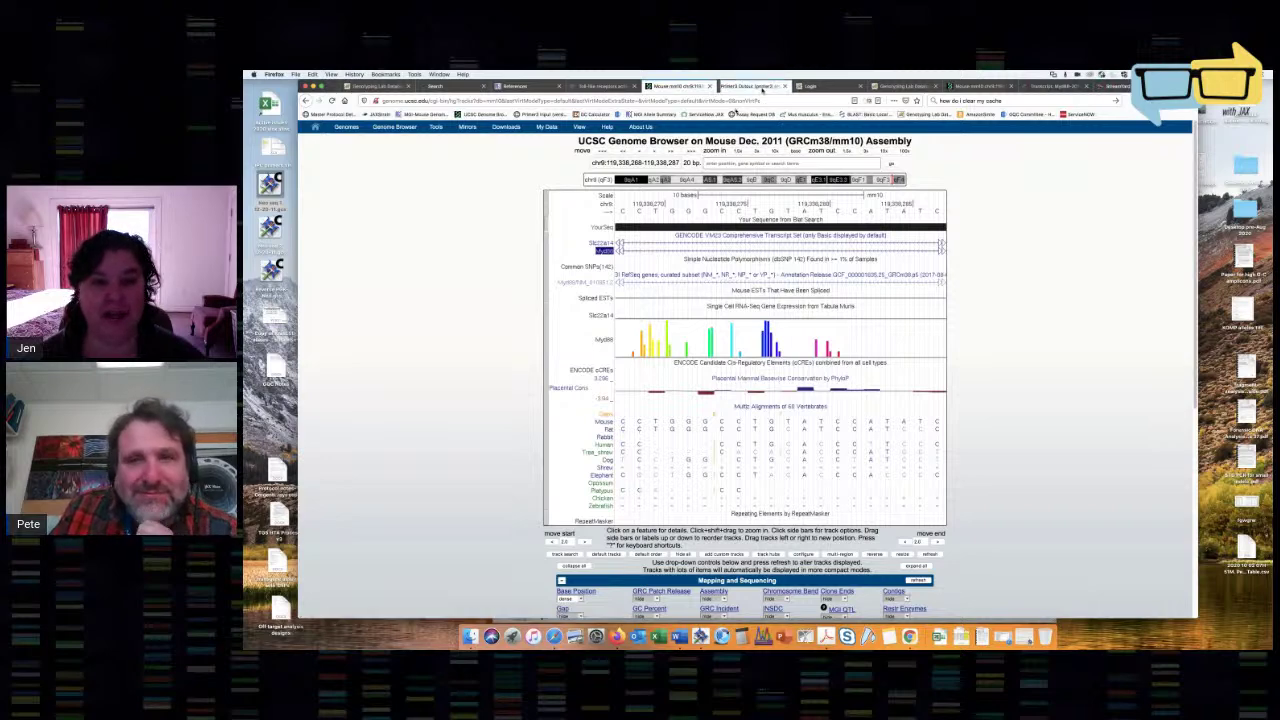
# Copy additional pair 2's left primer from the Primer3 results and find it in the Gene Construction Kit sequence.
pyautogui.click(763, 88)
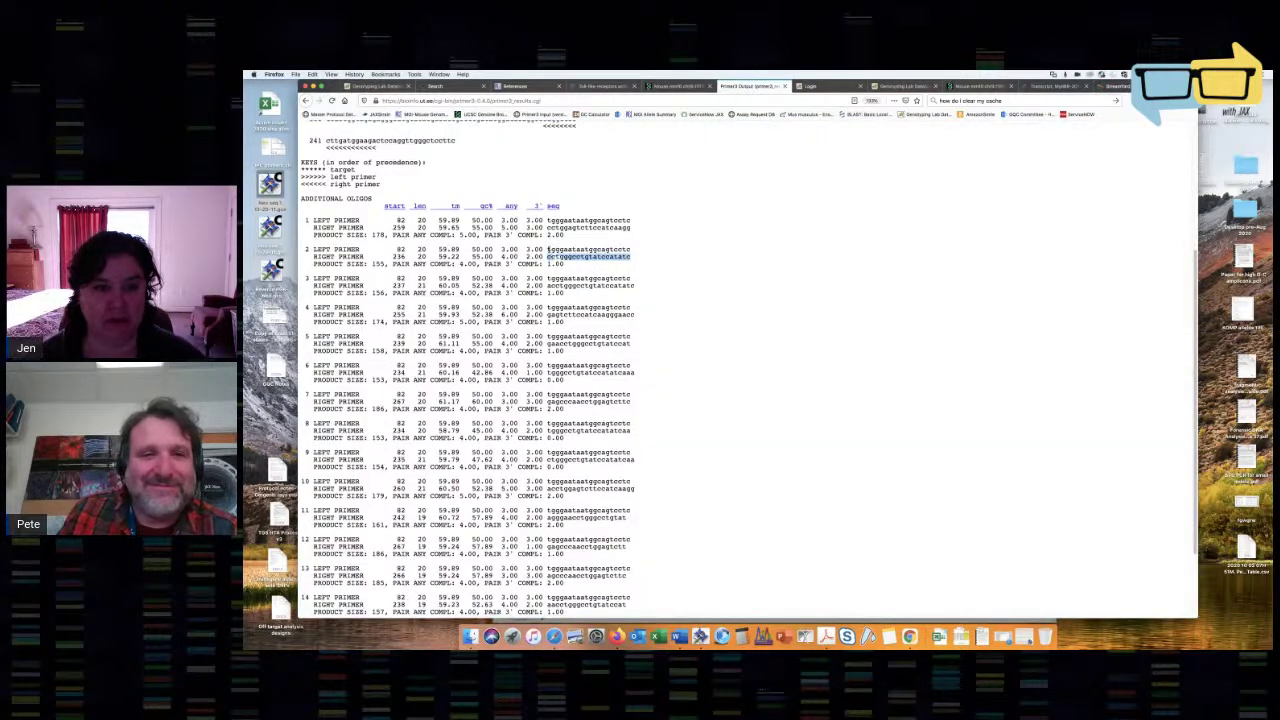
pyautogui.moveTo(548, 249); pyautogui.dragTo(632, 255)
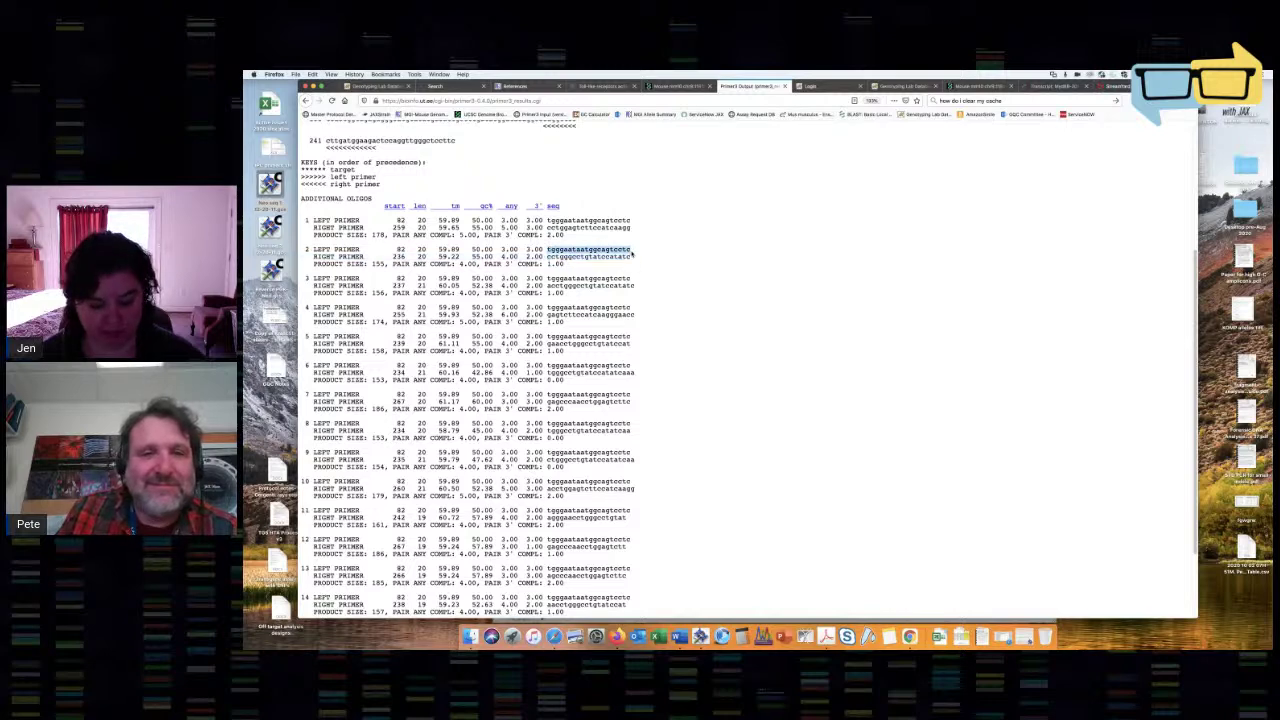
pyautogui.click(701, 634)
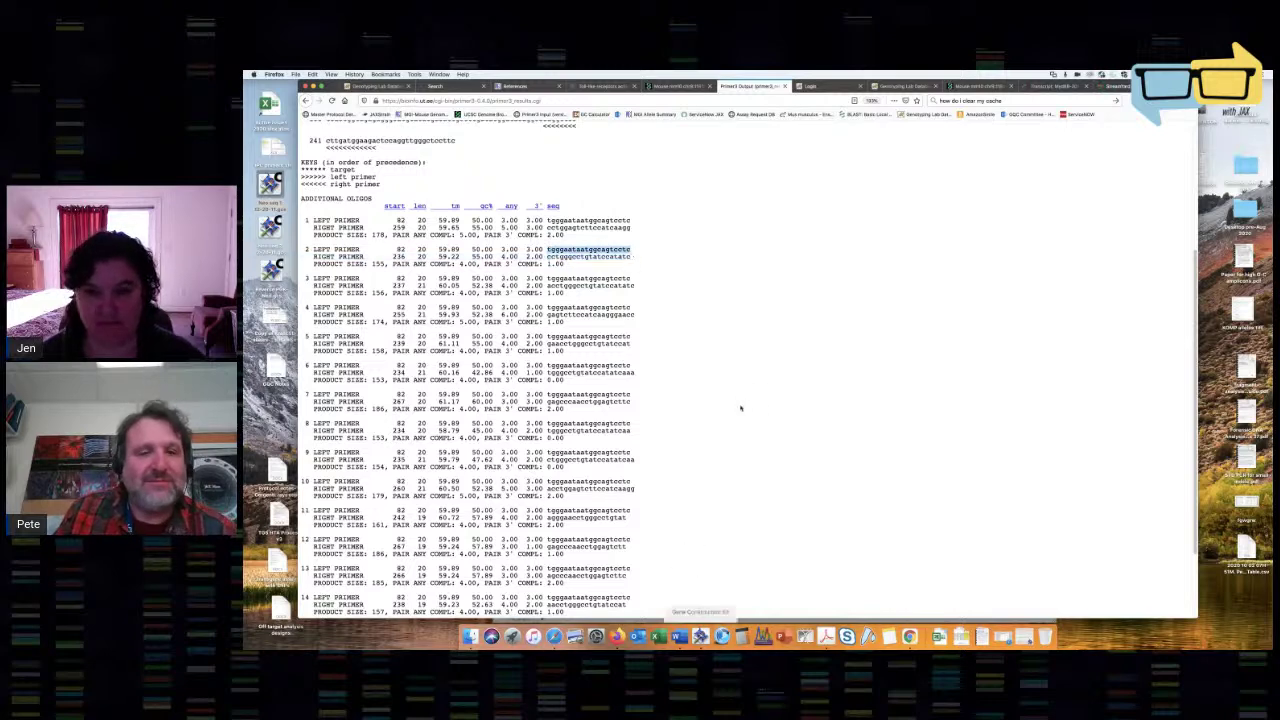
pyautogui.press('super+a')
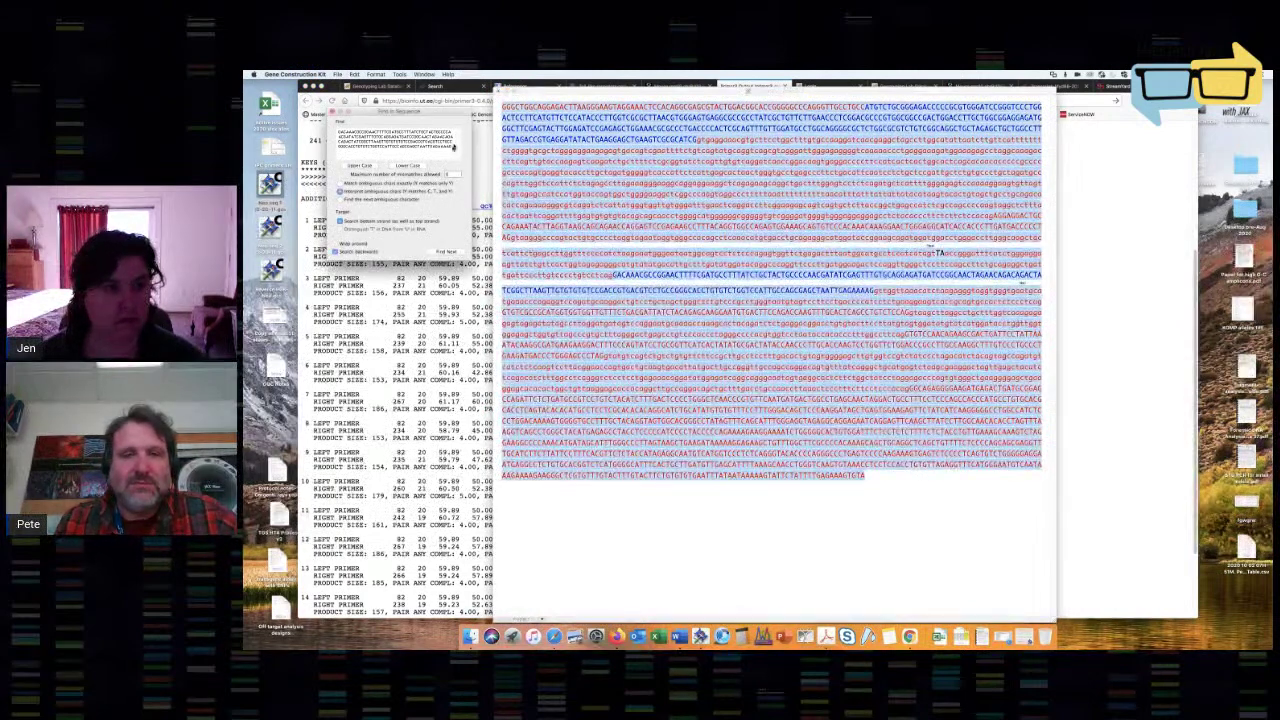
pyautogui.press('BackSpace')
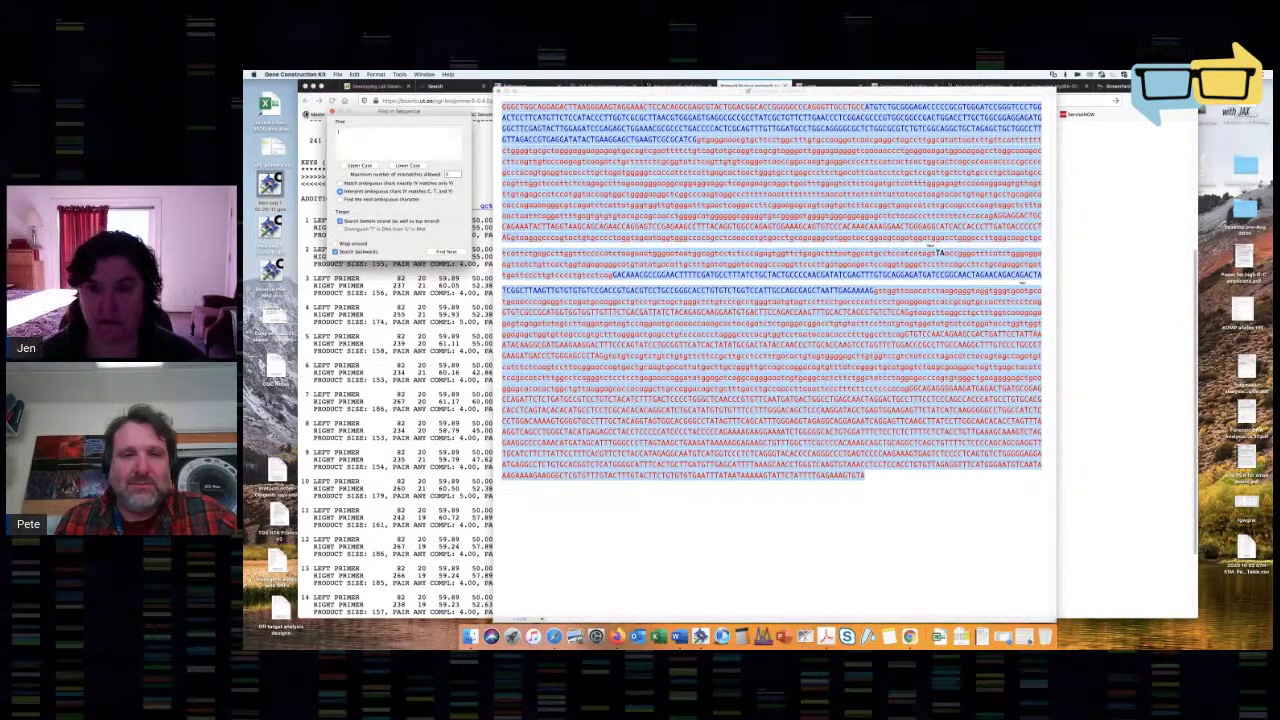
pyautogui.write('gggctaatggcagtcctct')
pyautogui.press('Return')
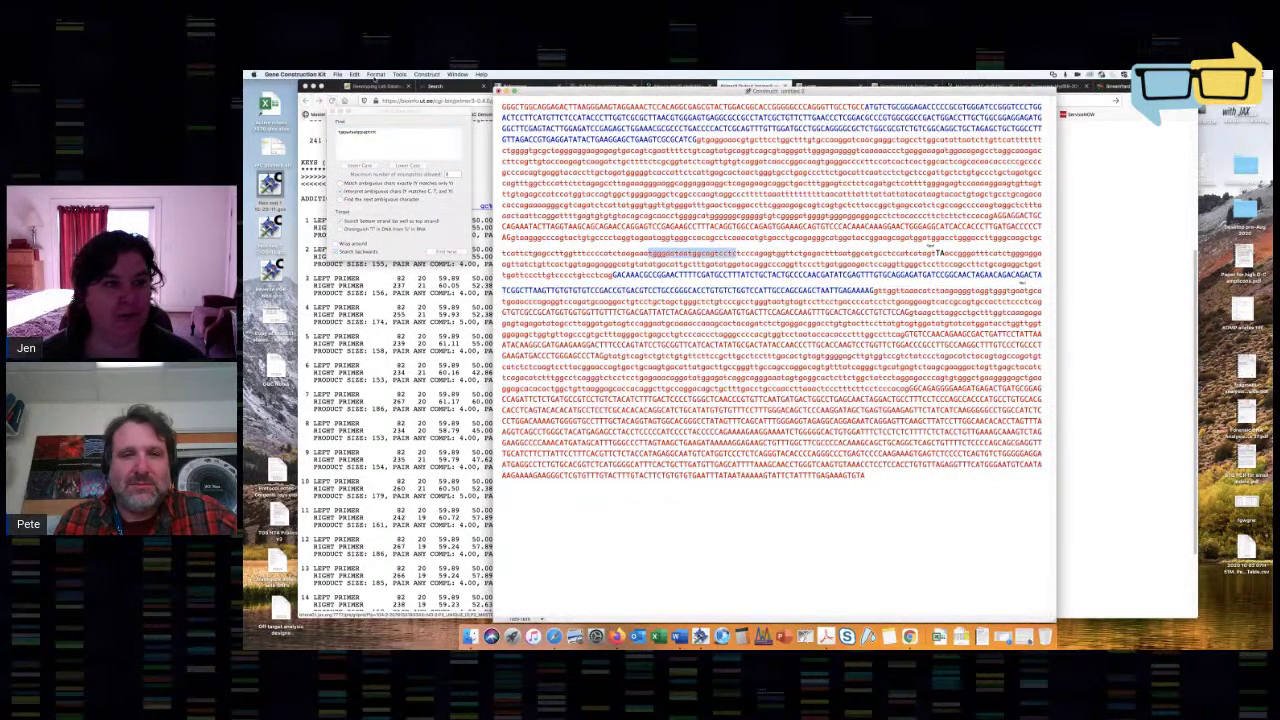
# Color the found left primer sequence green.
pyautogui.click(375, 75)
pyautogui.moveTo(388, 127)
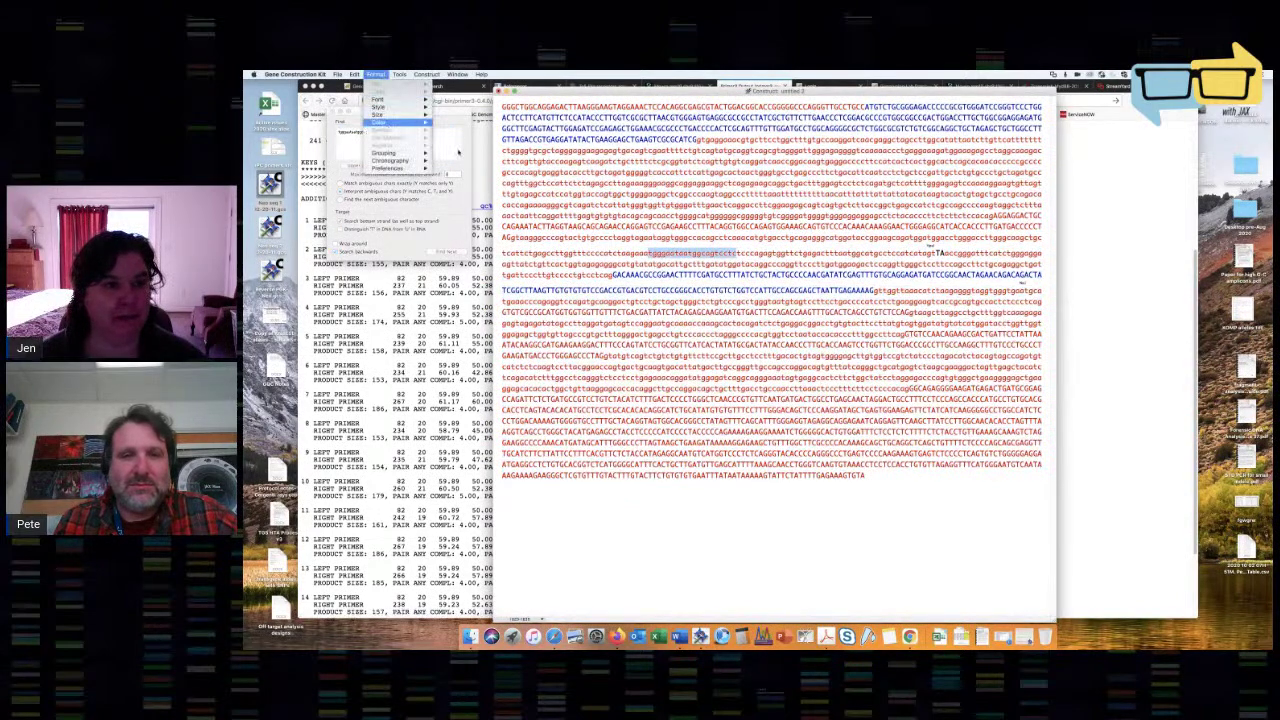
pyautogui.click(487, 188)
# Copy additional pair 2's right primer from the Primer3 results and find it in the Gene Construction Kit sequence.
pyautogui.click(487, 188)
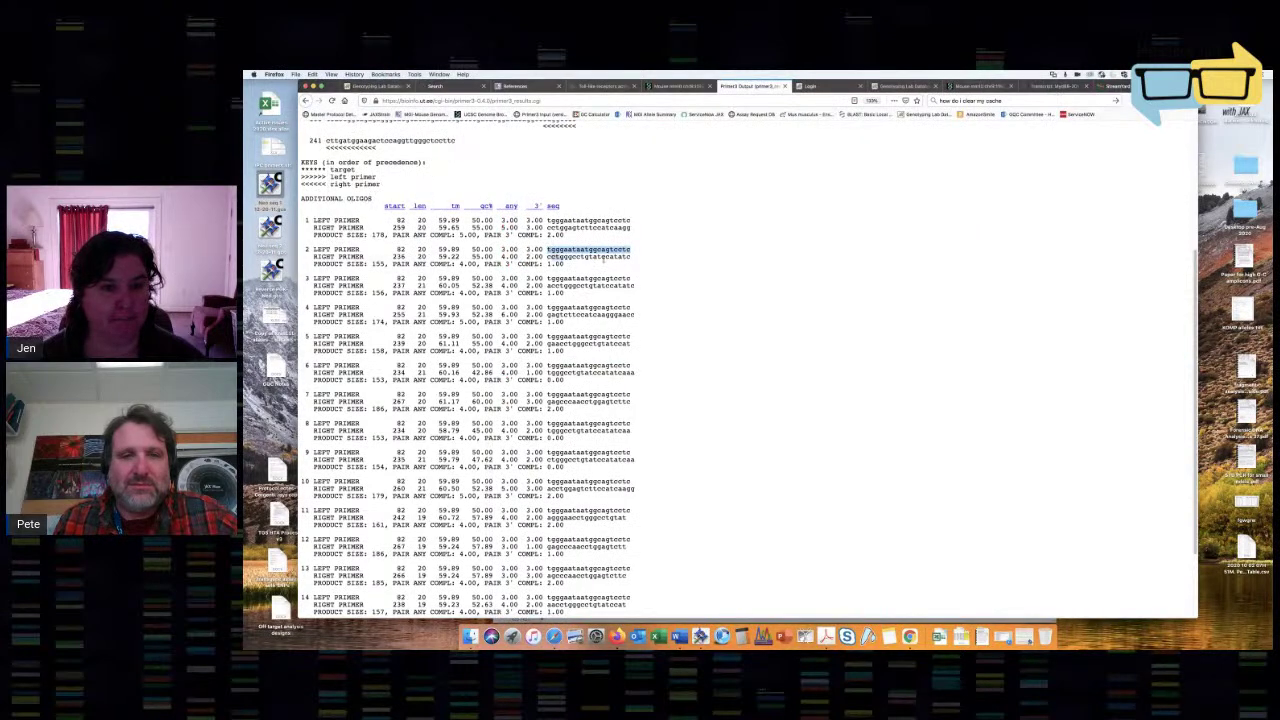
pyautogui.moveTo(547, 257); pyautogui.dragTo(634, 260)
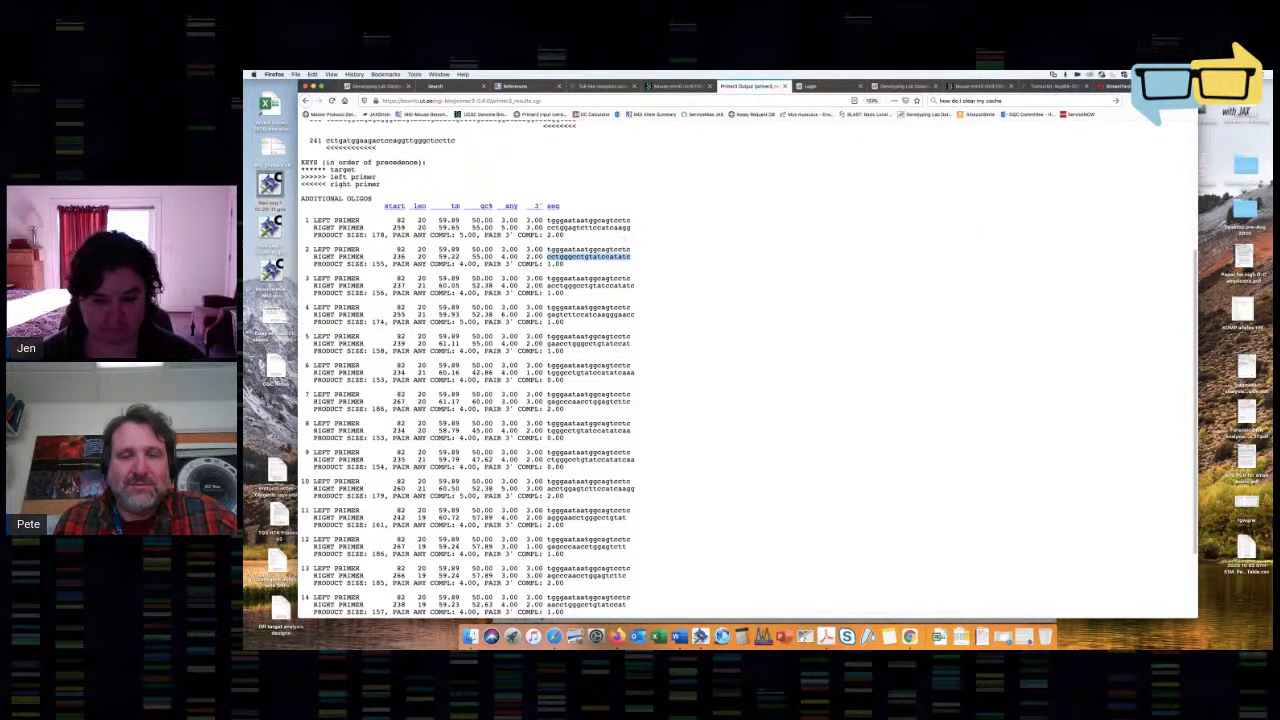
pyautogui.click(701, 636)
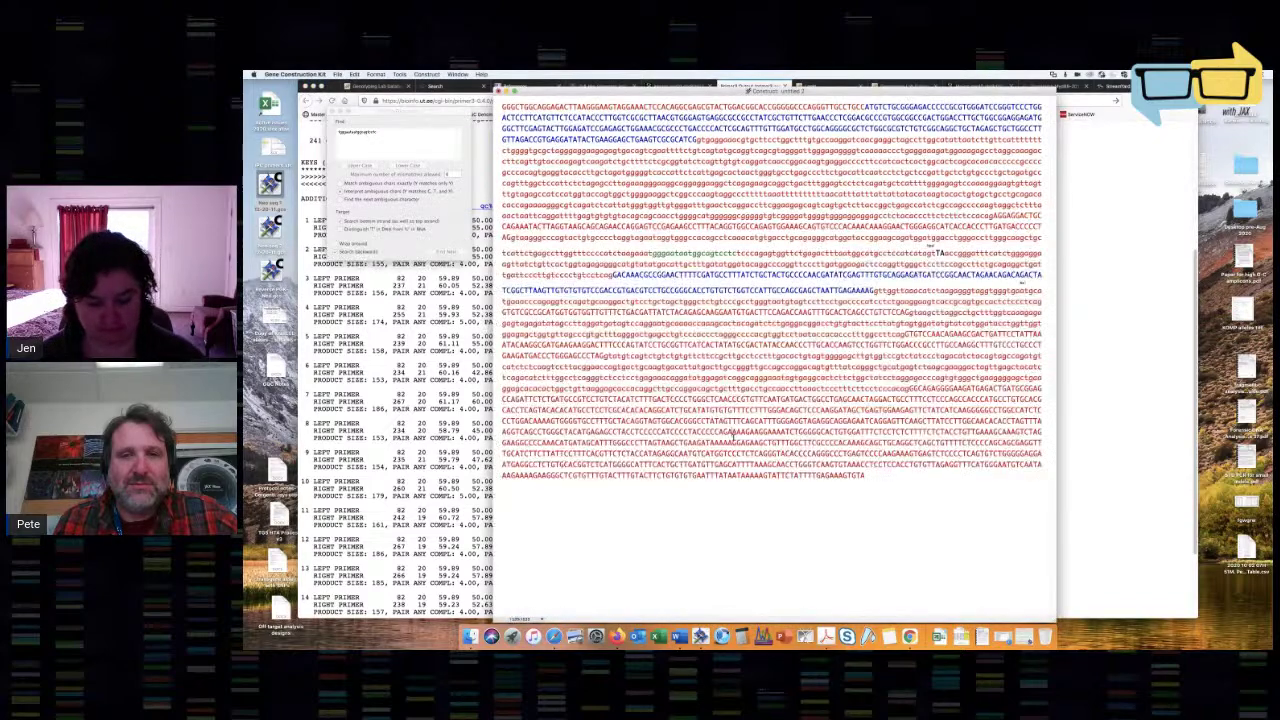
pyautogui.press('super+a')
pyautogui.click(373, 142)
pyautogui.moveTo(380, 141); pyautogui.dragTo(323, 128)
pyautogui.press('super+v')
pyautogui.press('super+a')
pyautogui.press('Return')
# Color the found right primer sequence green and clear the selection.
pyautogui.click(376, 74)
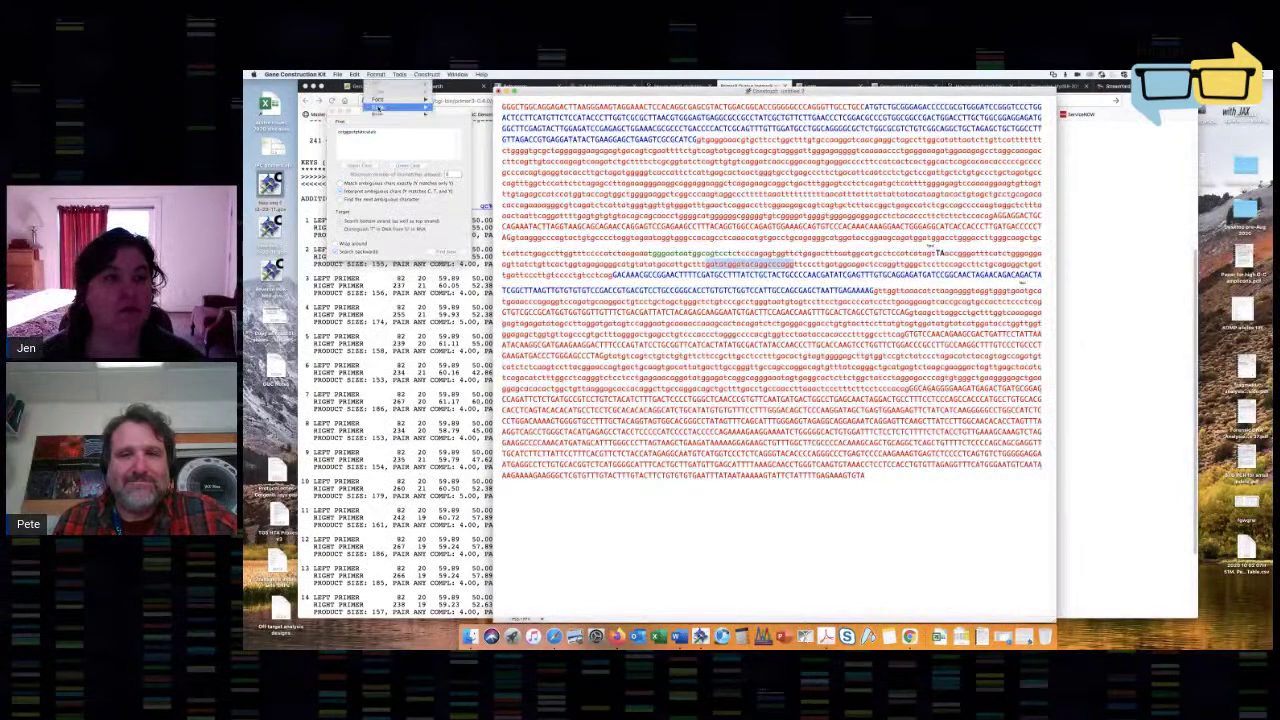
pyautogui.moveTo(400, 122)
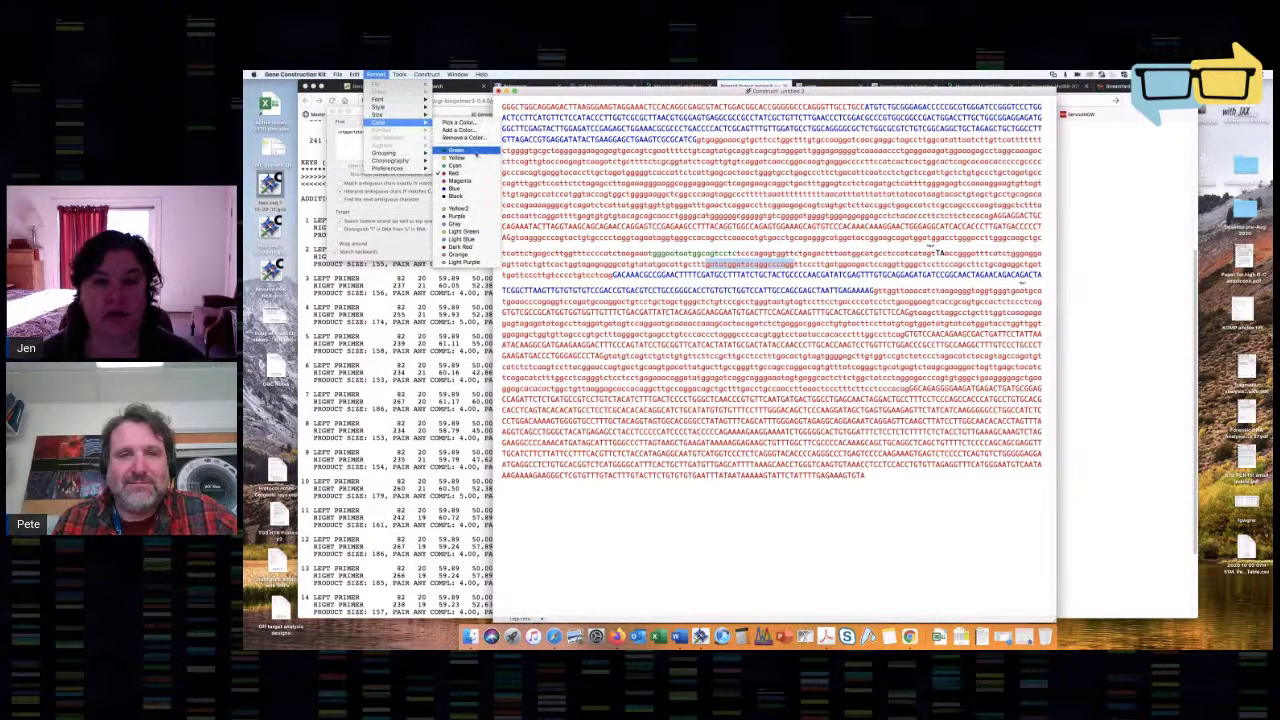
pyautogui.click(470, 150)
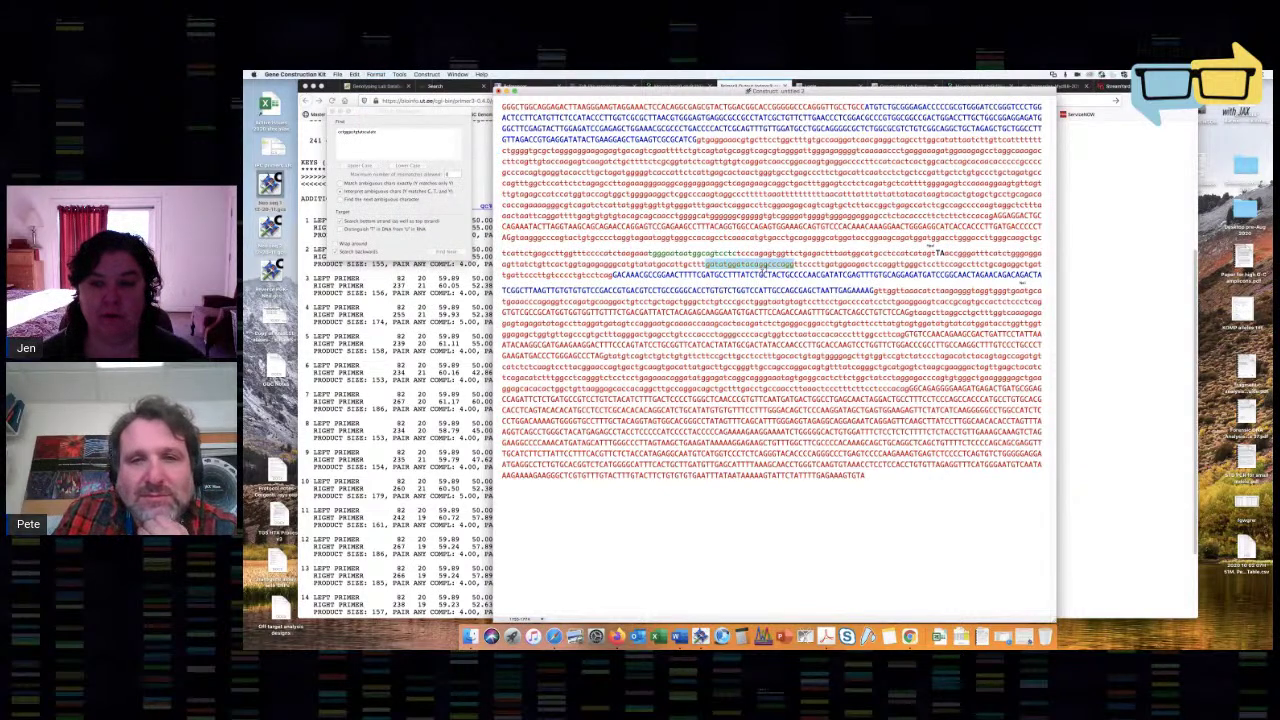
pyautogui.click(766, 265)
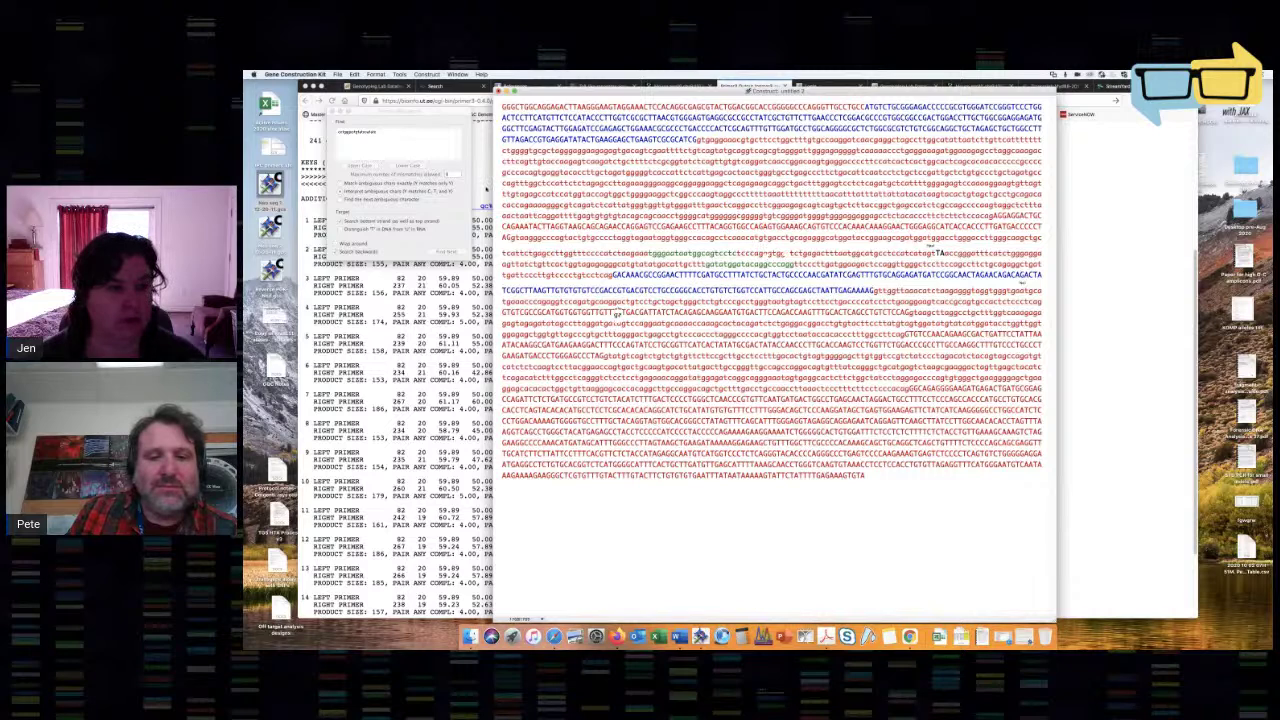
# BLAT additional pair 1's right primer against the mouse genome and open its match in the Genome Browser to check for common SNPs.
pyautogui.click(487, 190)
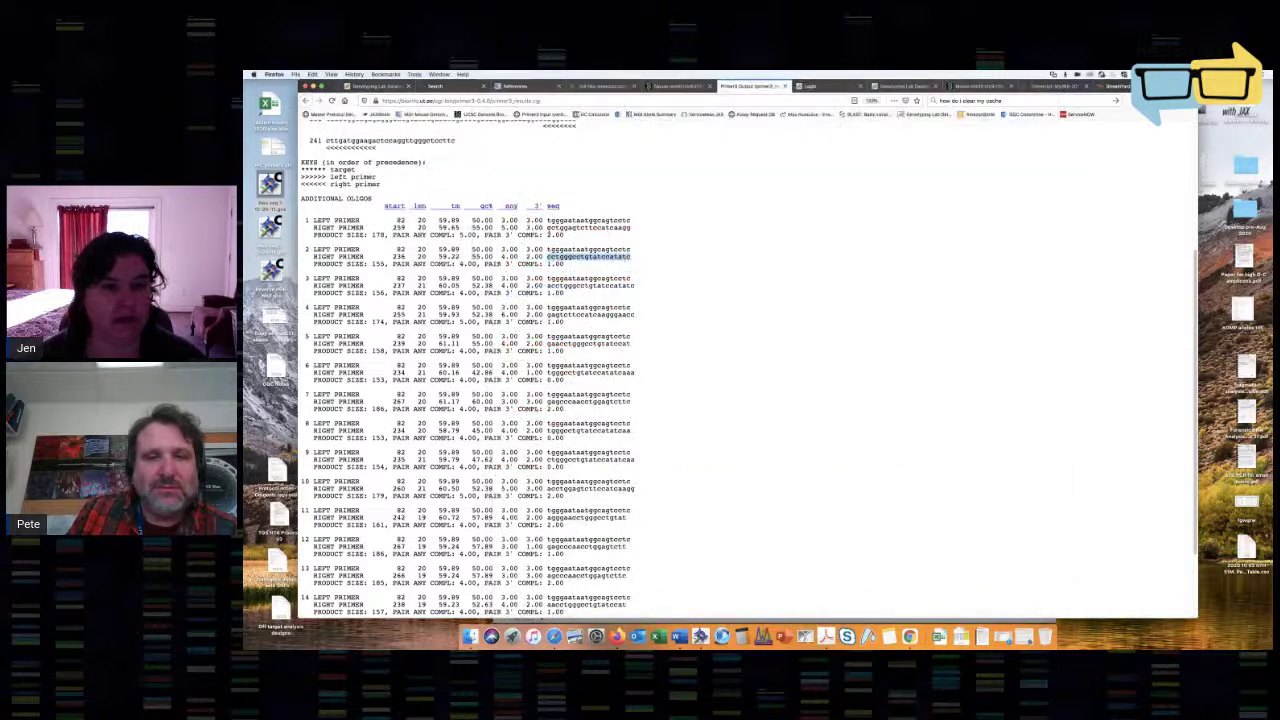
pyautogui.moveTo(547, 228); pyautogui.dragTo(631, 228)
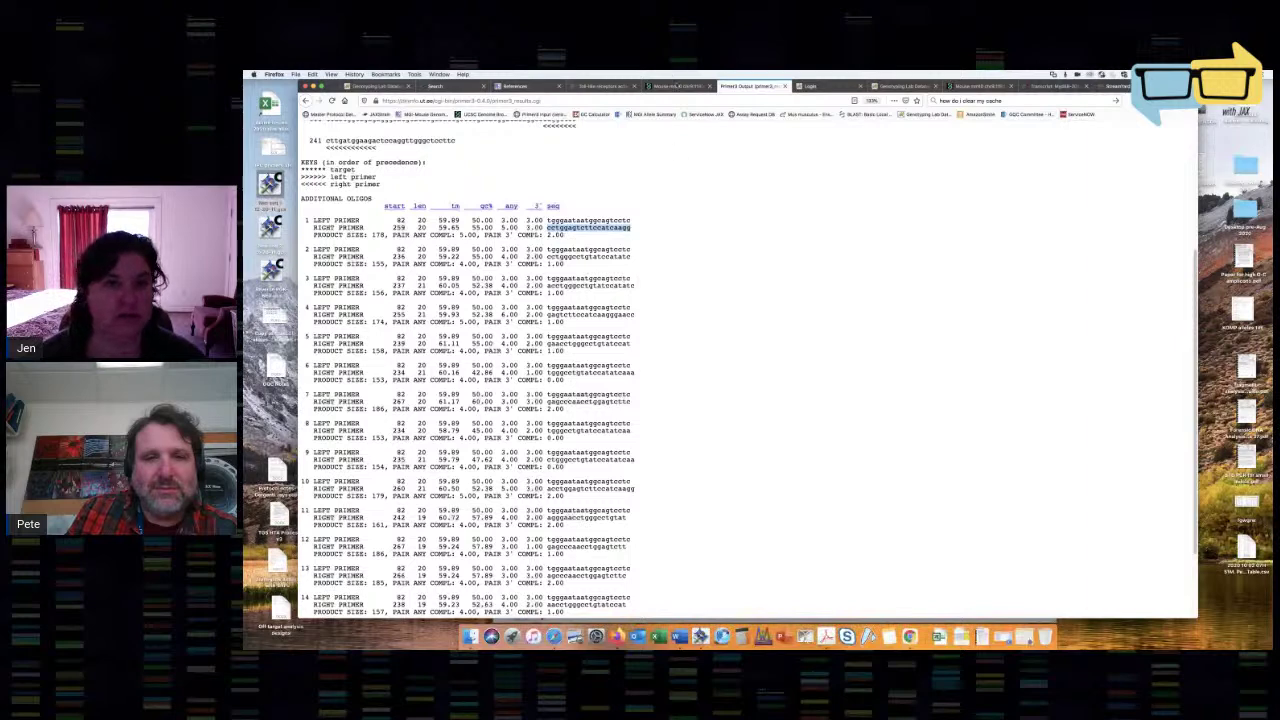
pyautogui.click(677, 86)
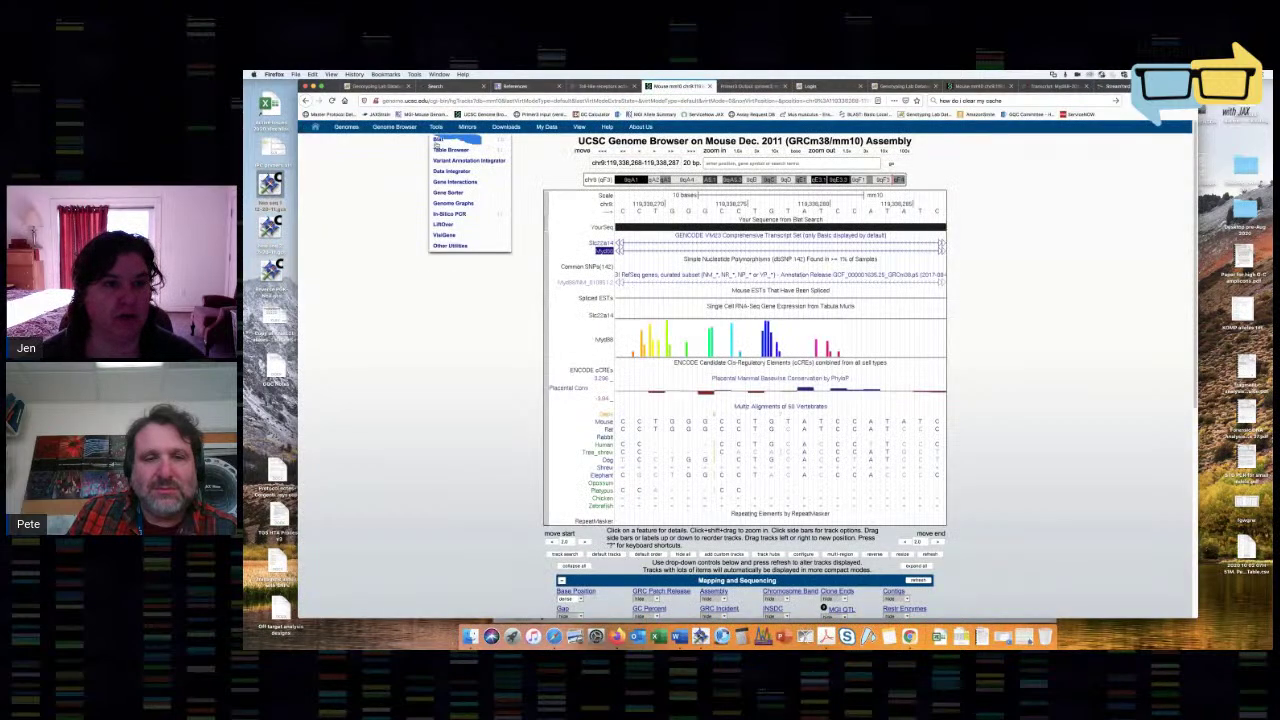
pyautogui.click(440, 140)
pyautogui.click(412, 243)
pyautogui.hotkey('ctrl', 'v')
pyautogui.click(630, 289)
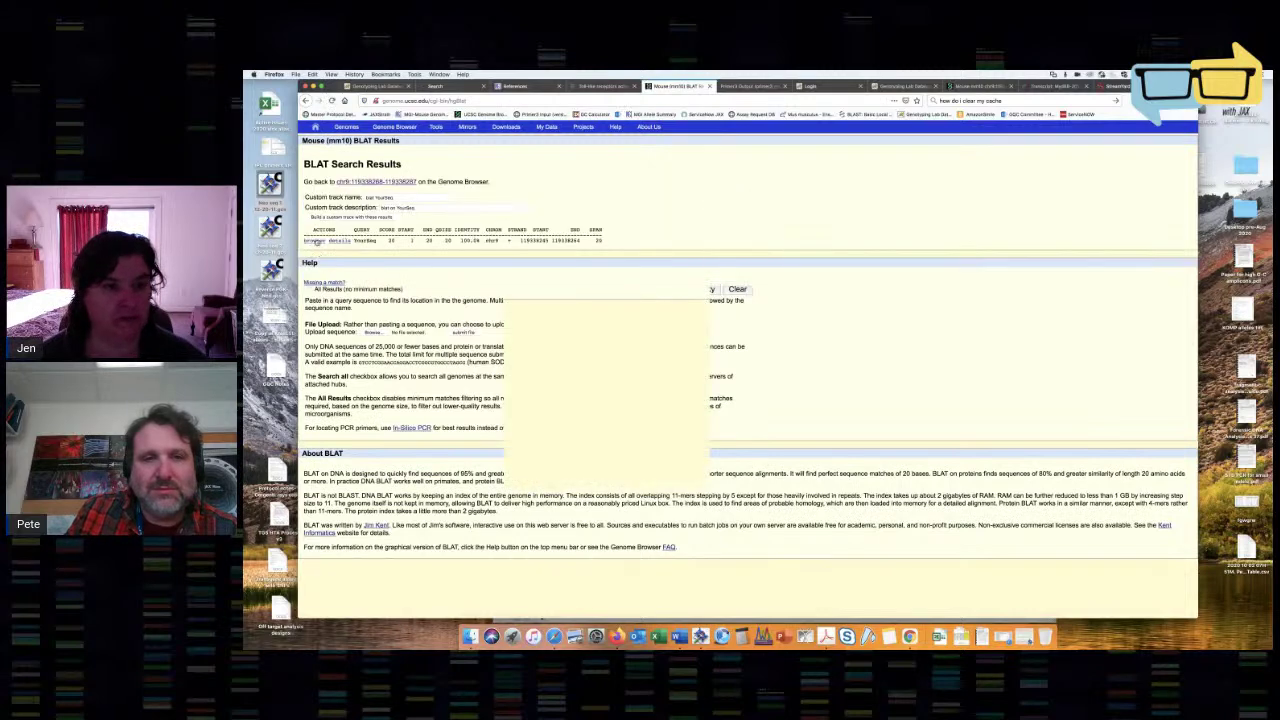
pyautogui.click(314, 241)
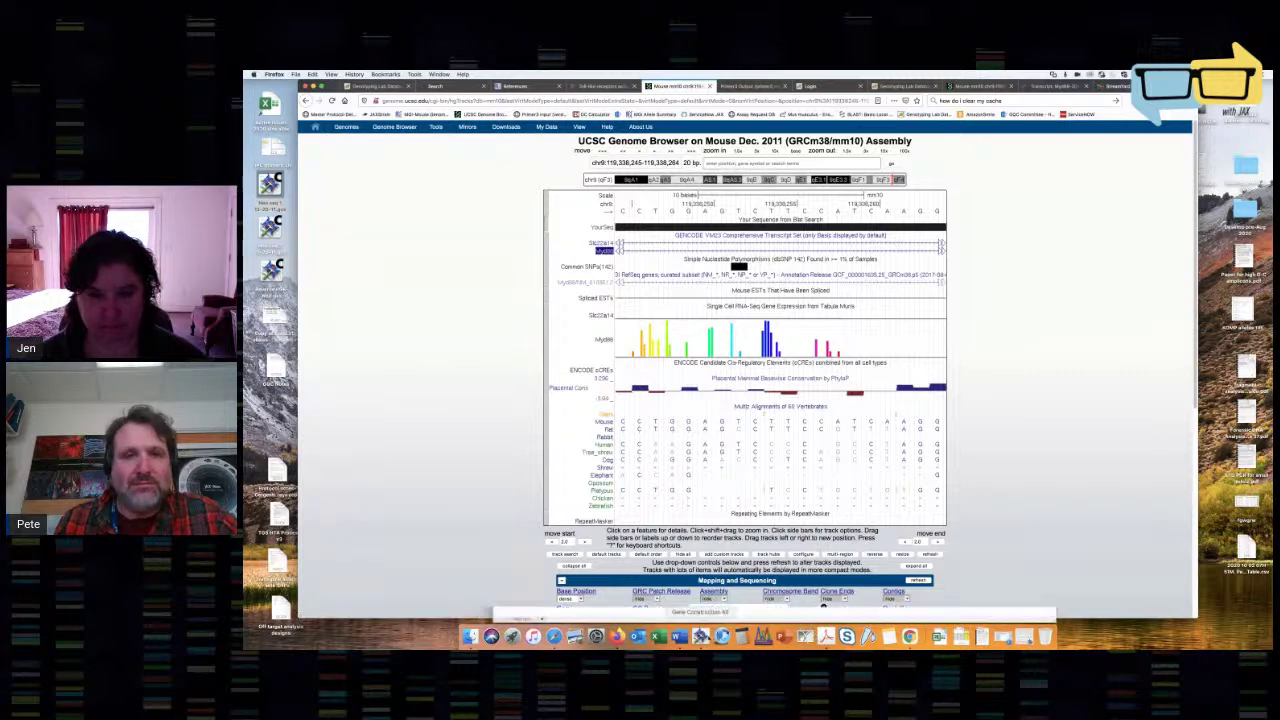
# Copy the region around exon 3, including both primers and insertion sites, into a new Gene Construction Kit construct.
pyautogui.click(721, 636)
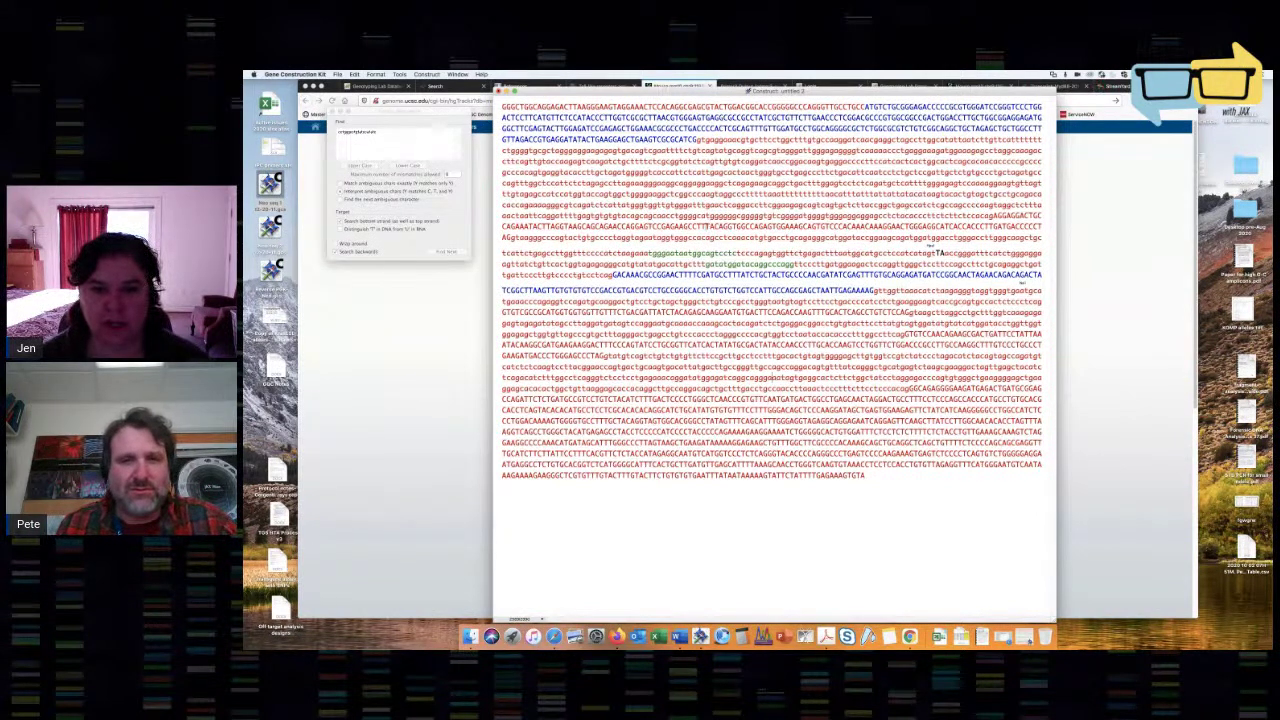
pyautogui.moveTo(706, 225); pyautogui.dragTo(792, 312)
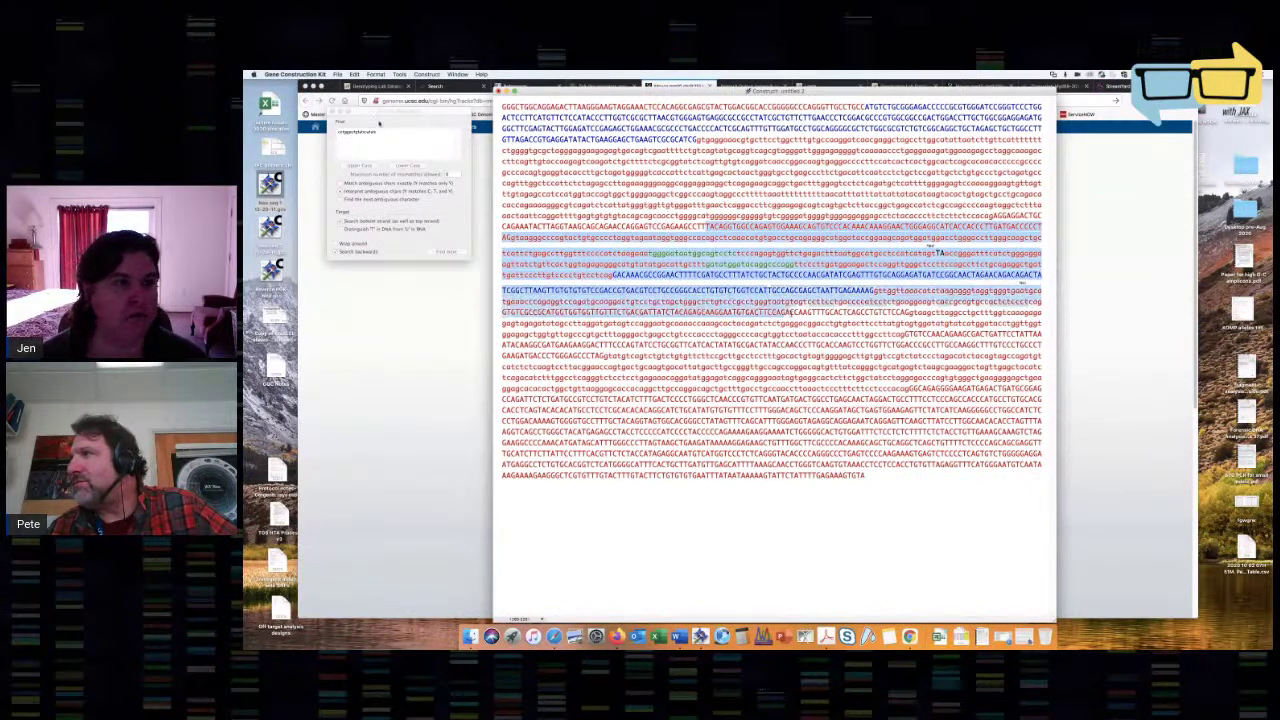
pyautogui.click(340, 75)
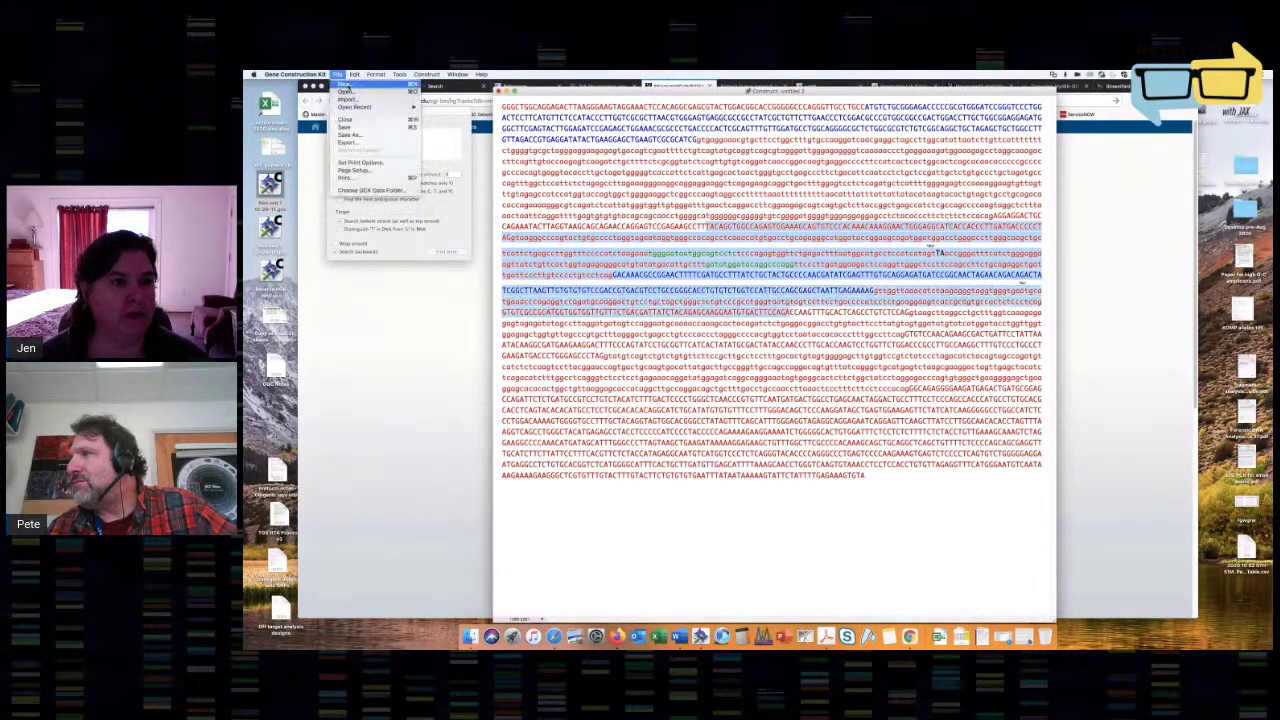
pyautogui.click(470, 236)
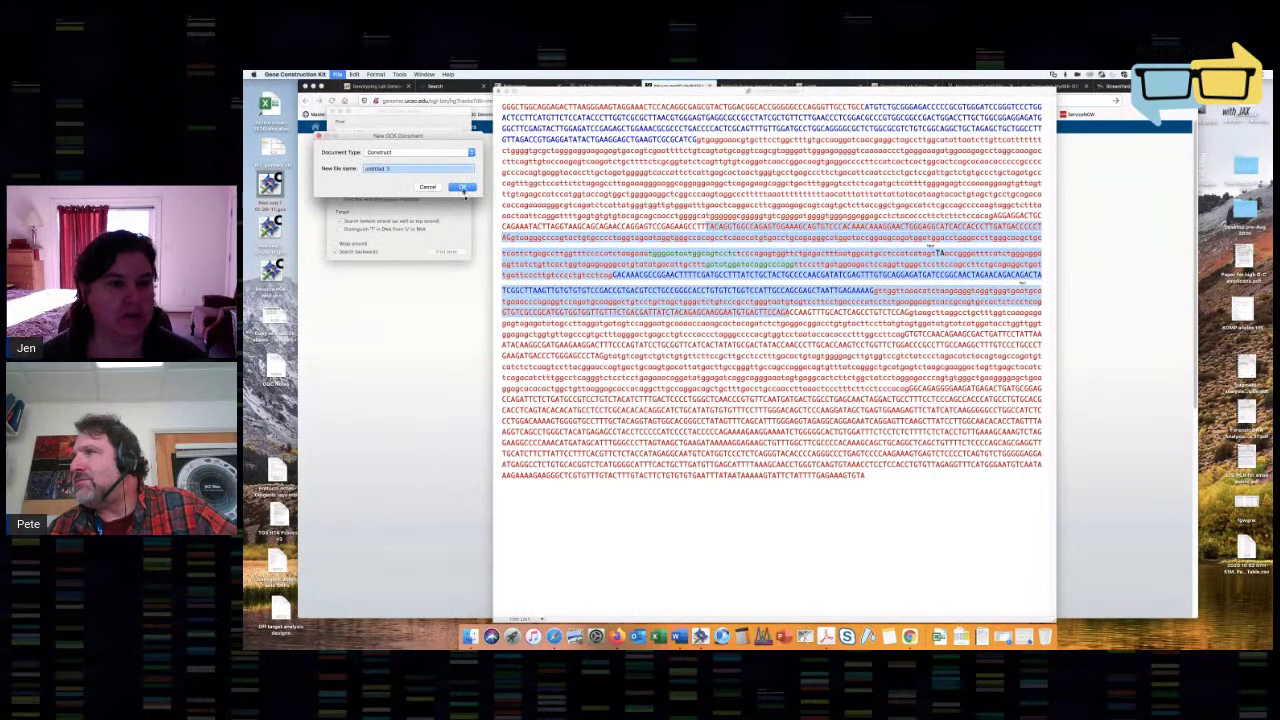
pyautogui.click(463, 188)
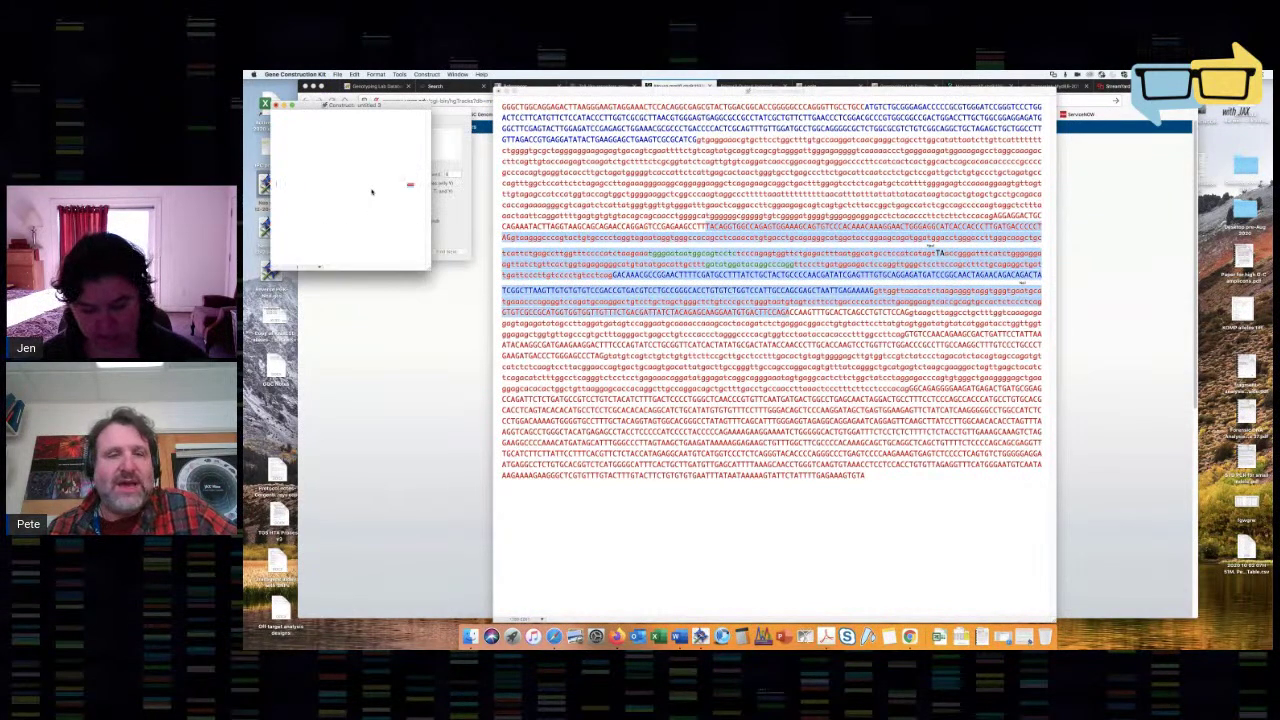
pyautogui.press('super+v')
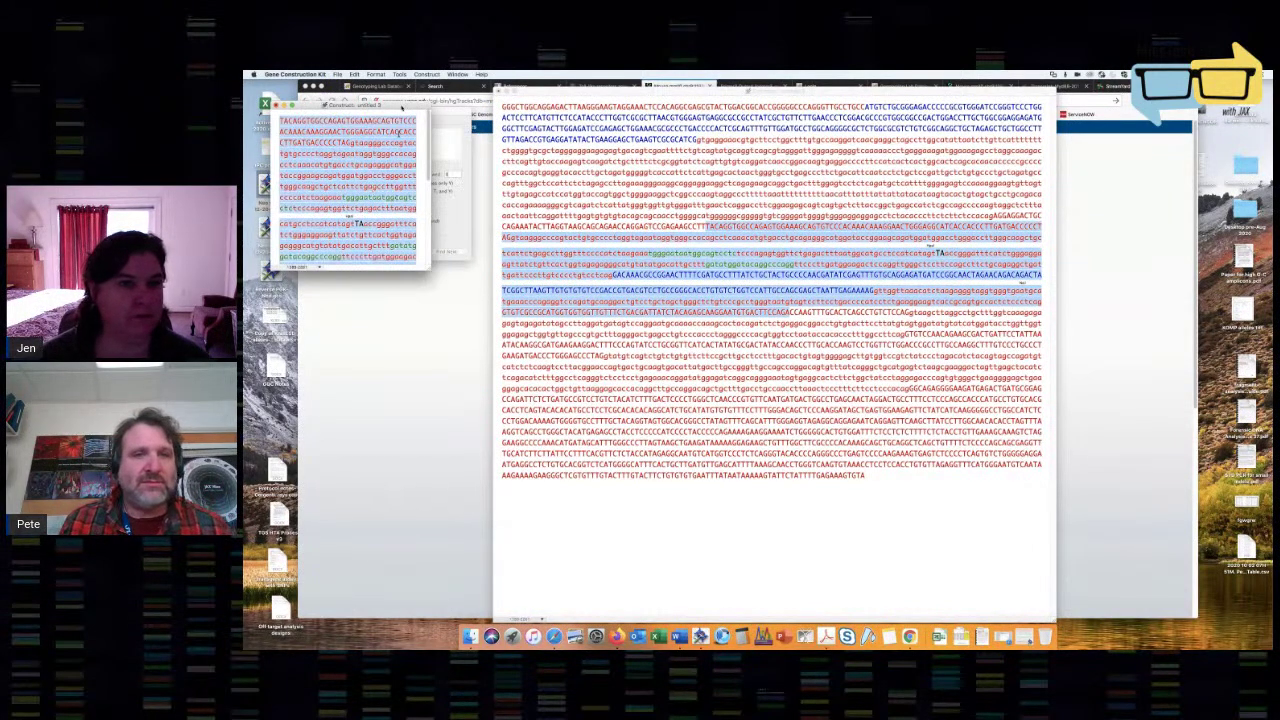
# Minimize the original construct and reposition and enlarge the new construct's window to show the whole copied sequence.
pyautogui.click(509, 91)
pyautogui.moveTo(425, 106); pyautogui.dragTo(675, 104)
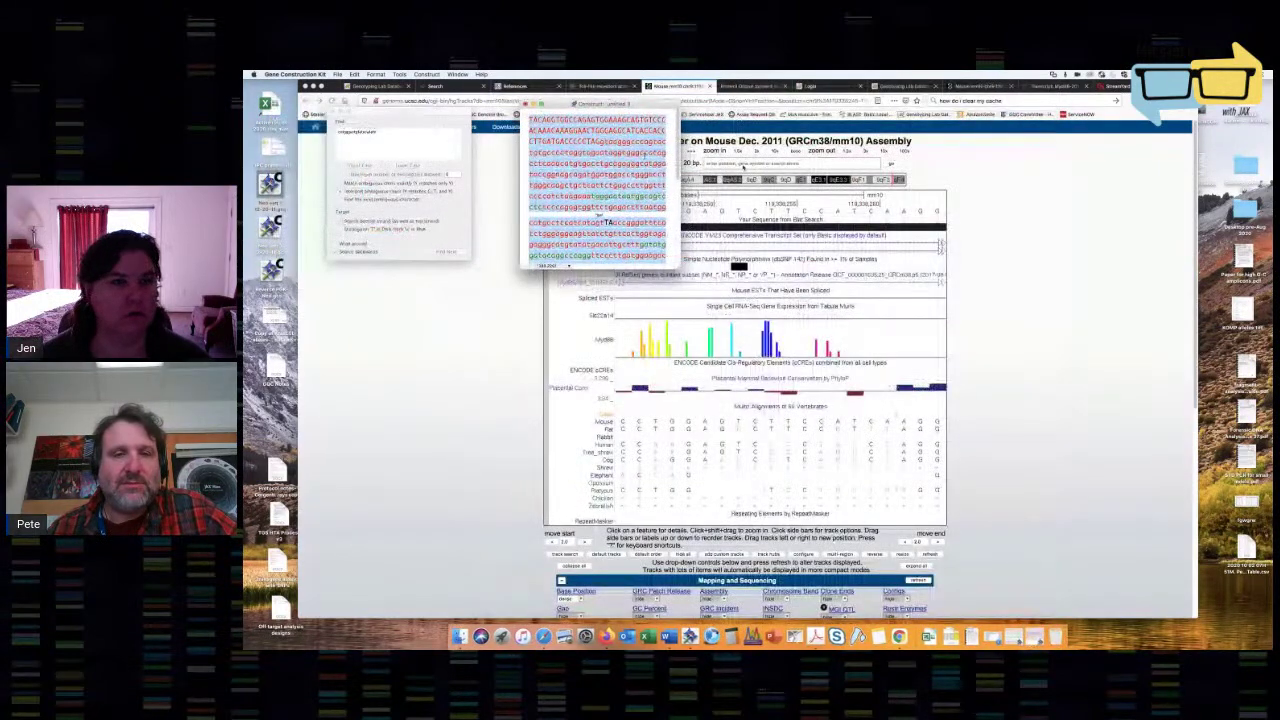
pyautogui.moveTo(1031, 462); pyautogui.dragTo(1141, 482)
pyautogui.click(746, 305)
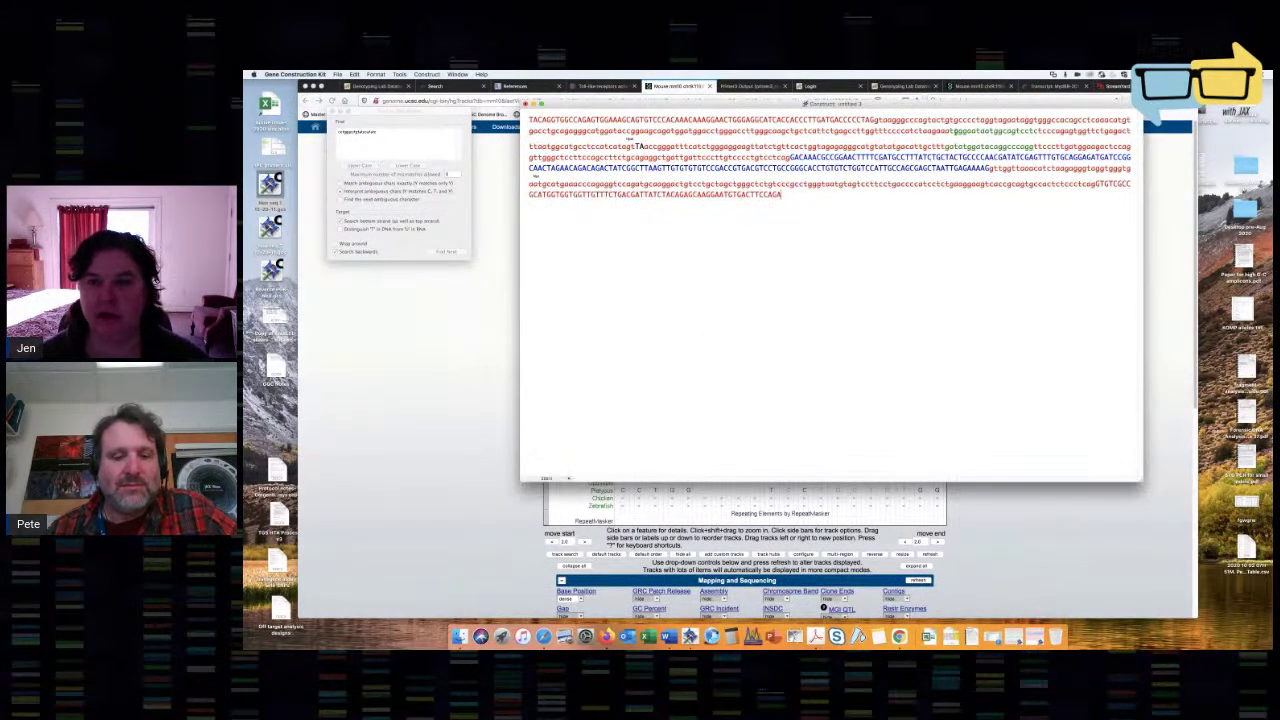
# Highlight the green left primer and examine its position relative to the TA insertion site.
pyautogui.moveTo(952, 131); pyautogui.dragTo(1029, 131)
pyautogui.hotkey('shift', 'Right')
pyautogui.hotkey('shift', 'Right')
pyautogui.hotkey('shift', 'Right')
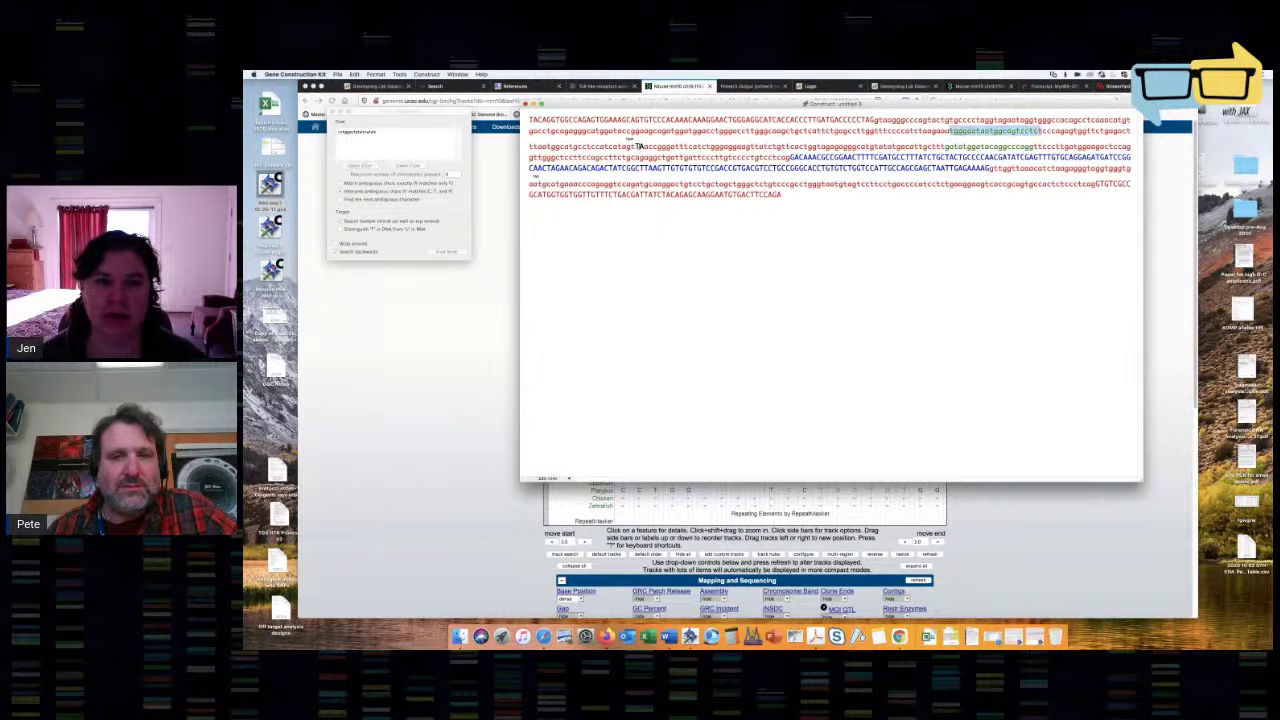
pyautogui.click(640, 146)
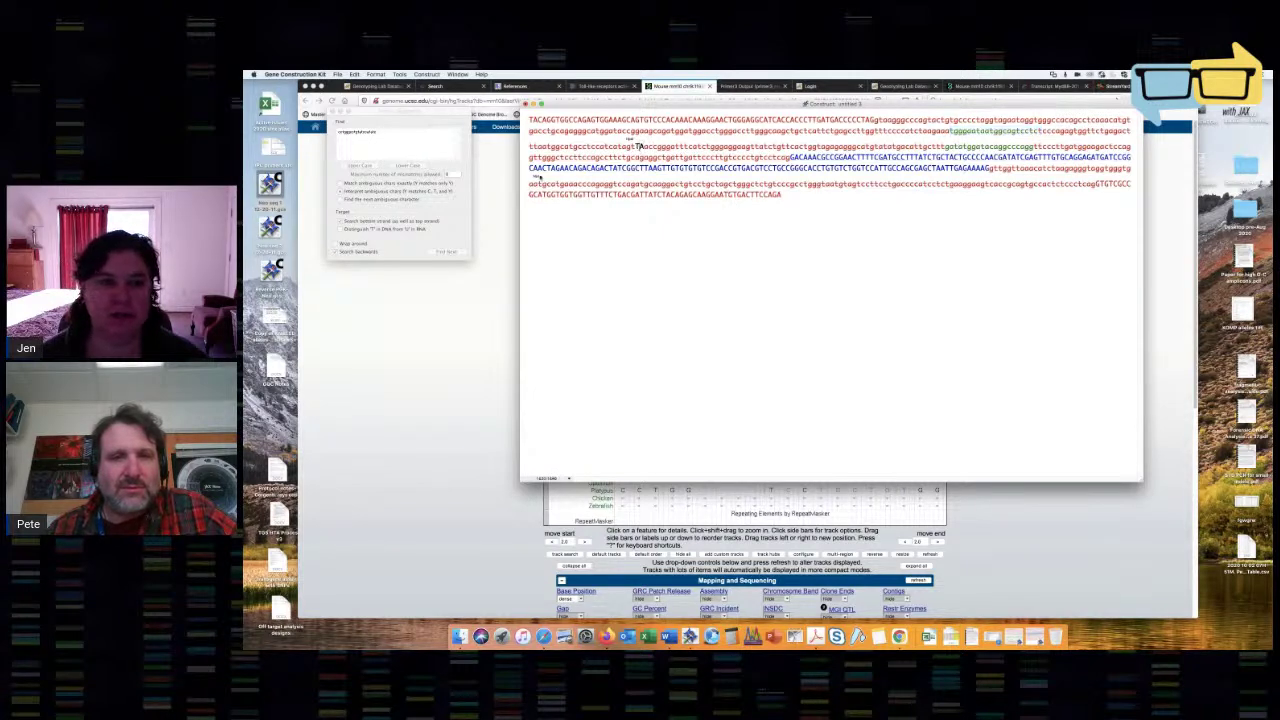
# Format the "at" bases at the insertion site downstream of exon 3 as black uppercase letters.
pyautogui.moveTo(538, 184); pyautogui.dragTo(550, 184)
pyautogui.click(556, 184)
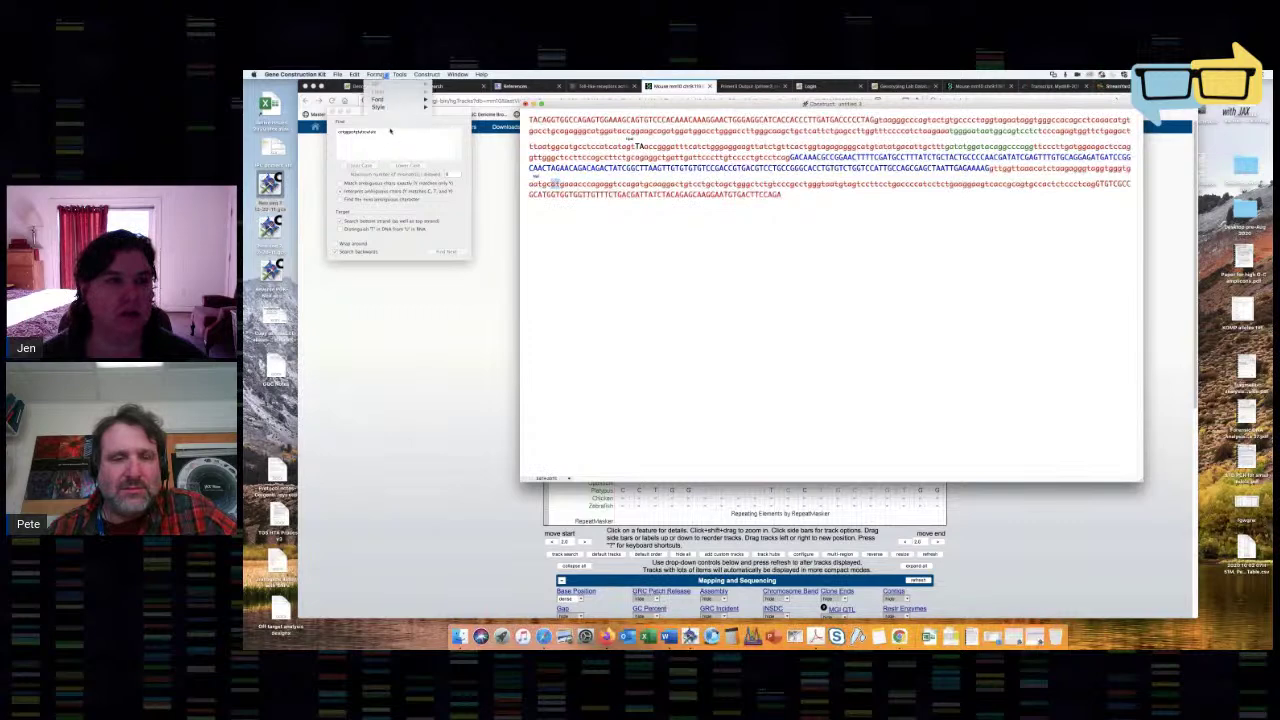
pyautogui.click(382, 76)
pyautogui.moveTo(380, 122)
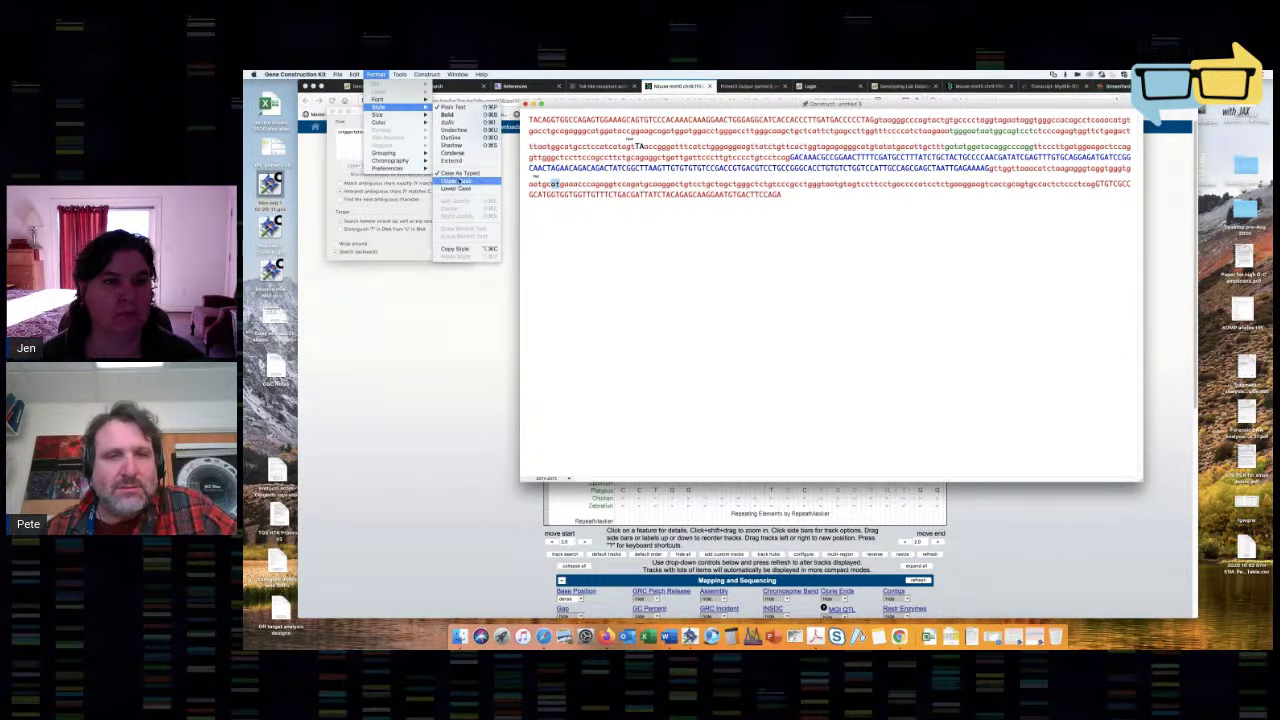
pyautogui.click(456, 181)
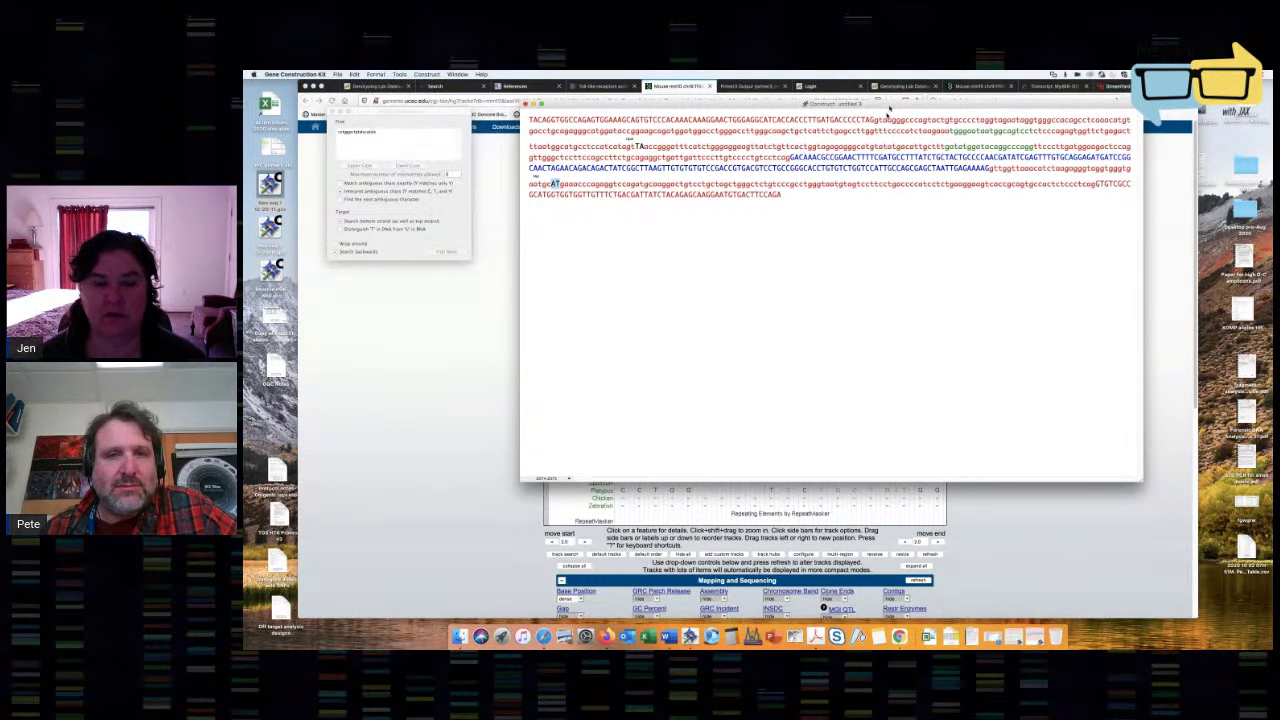
# Reposition and enlarge the construct window and select the sequence between the TA and AT insertion sites.
pyautogui.moveTo(783, 105); pyautogui.dragTo(676, 108)
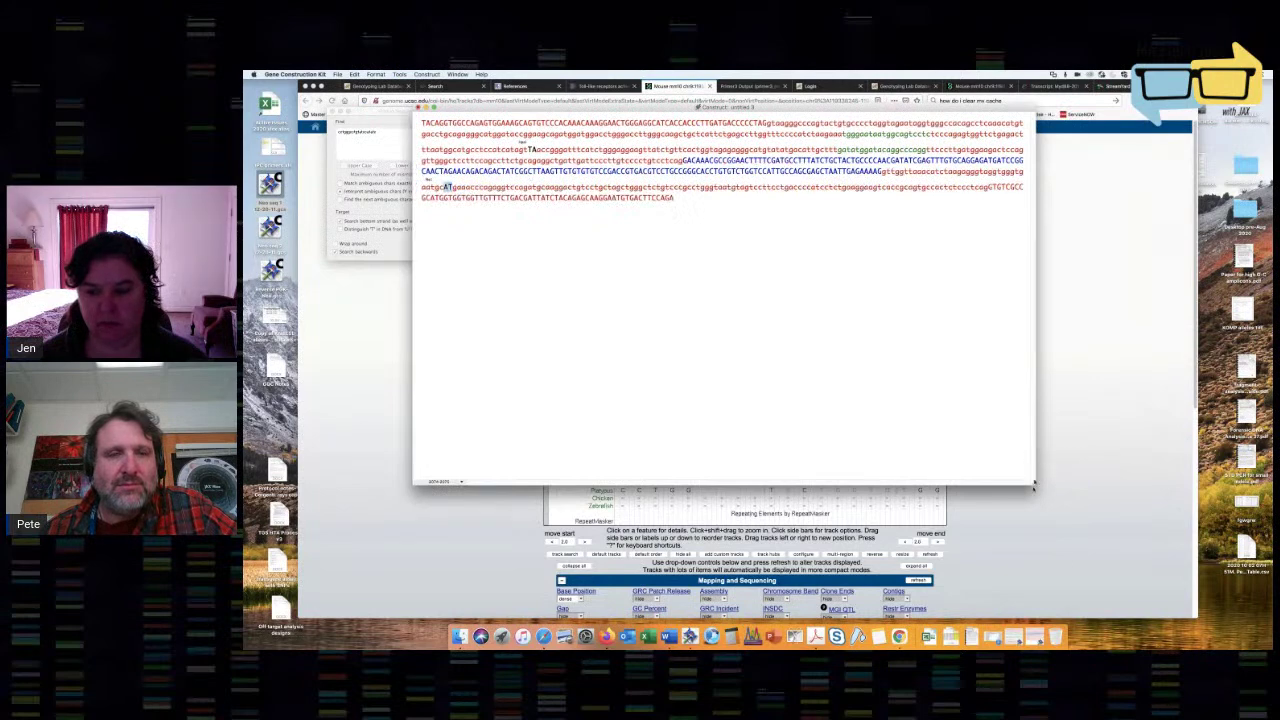
pyautogui.moveTo(1058, 597); pyautogui.dragTo(1061, 597)
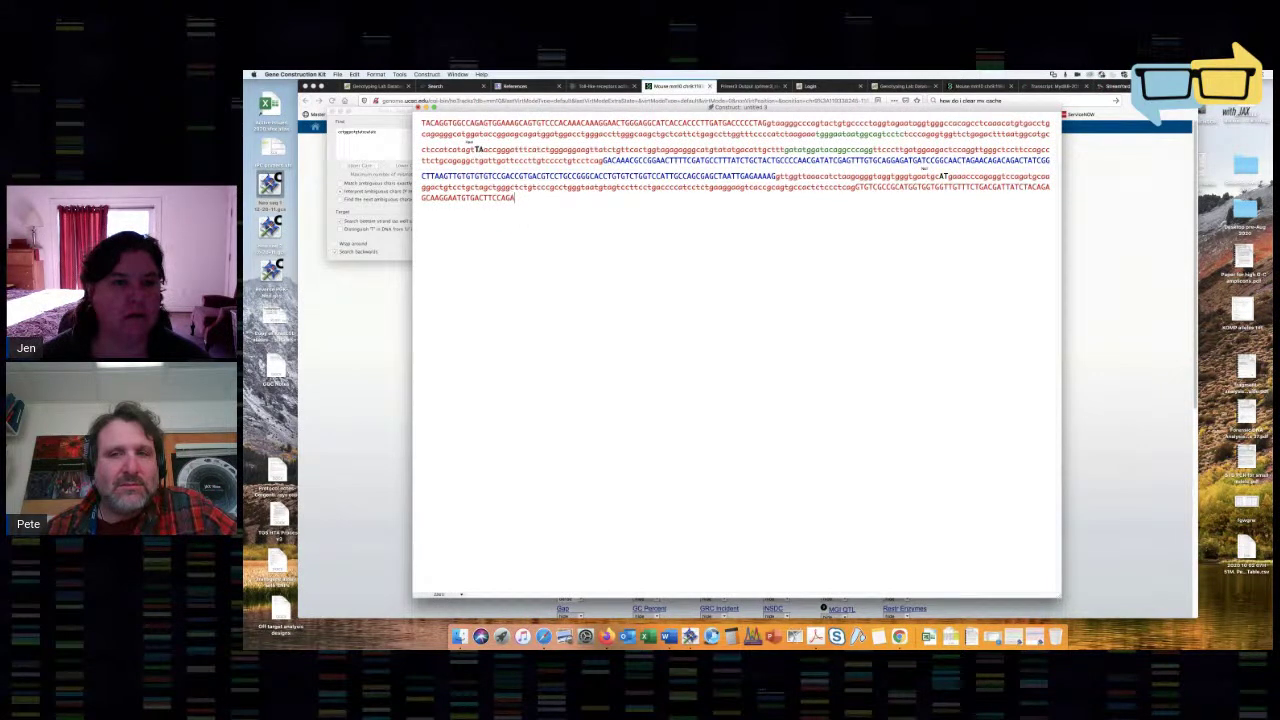
pyautogui.moveTo(478, 149); pyautogui.dragTo(1050, 177)
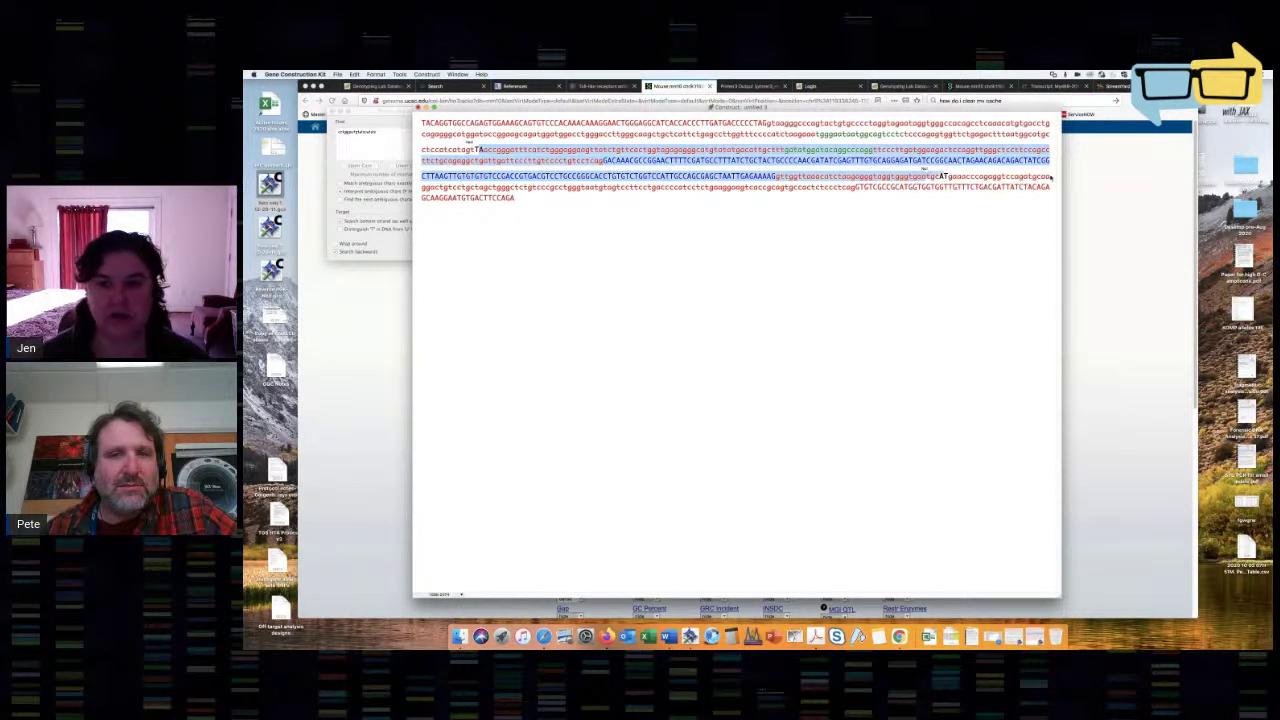
# Delete the floxed sequence between the insertion sites, ligate the severed ends, trim the leftover bases to a black TT junction, and highlight it.
pyautogui.press('BackSpace')
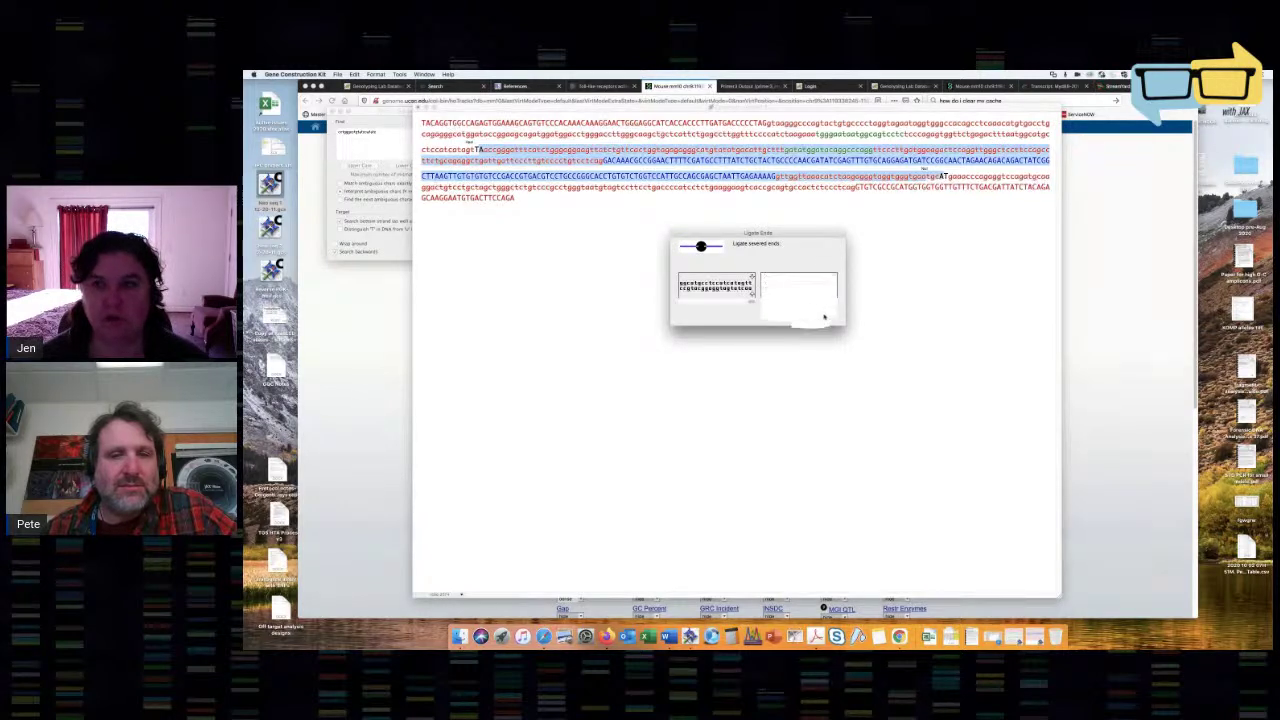
pyautogui.click(820, 315)
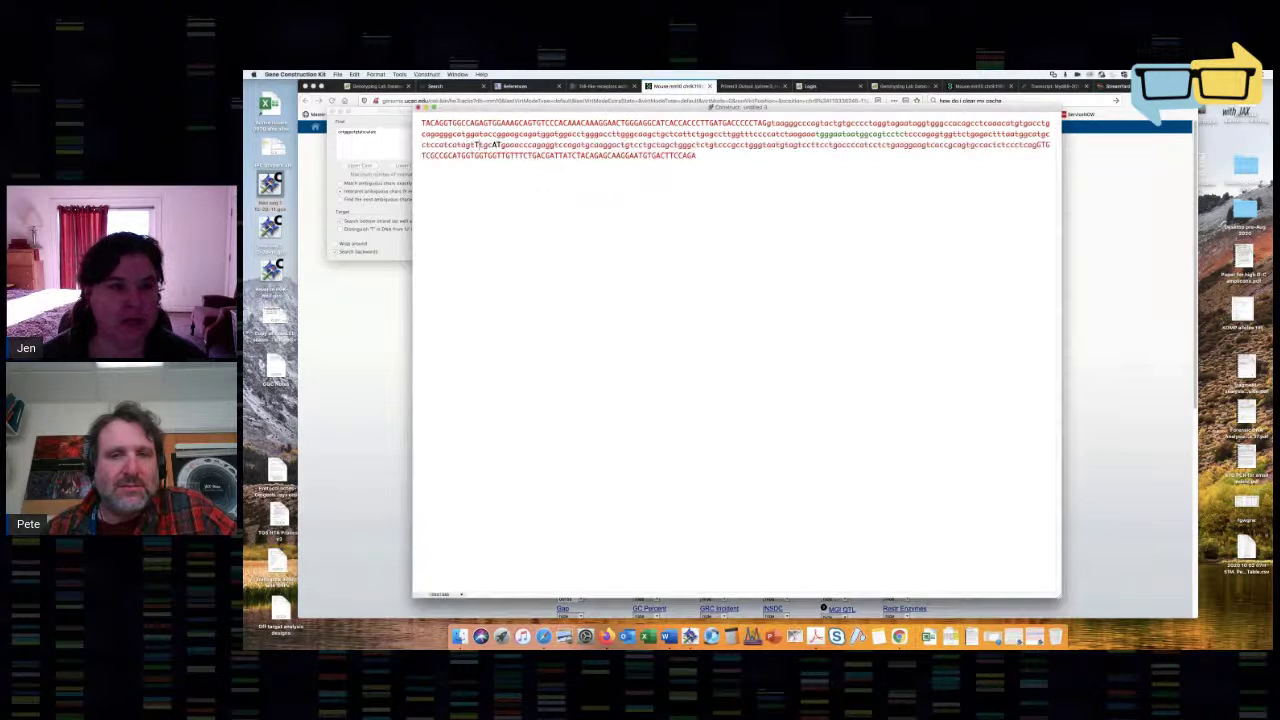
pyautogui.moveTo(480, 145); pyautogui.dragTo(498, 145)
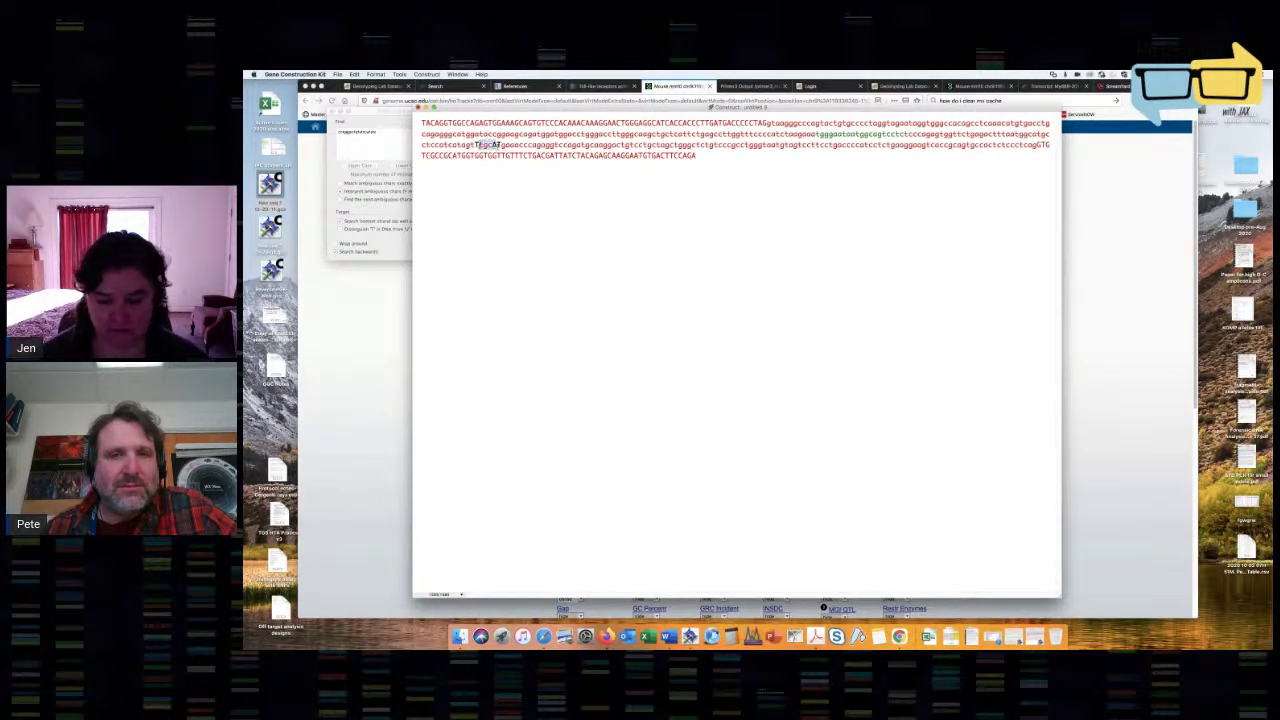
pyautogui.press('BackSpace')
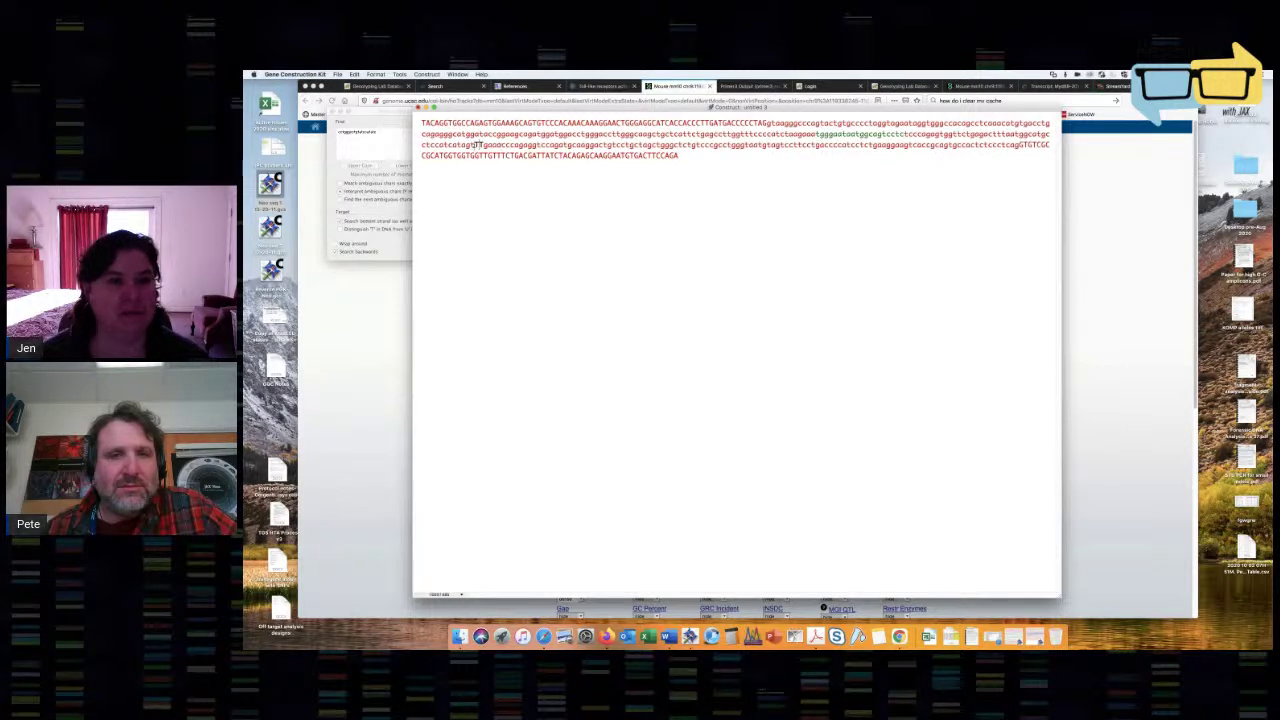
pyautogui.moveTo(474, 145); pyautogui.dragTo(483, 146)
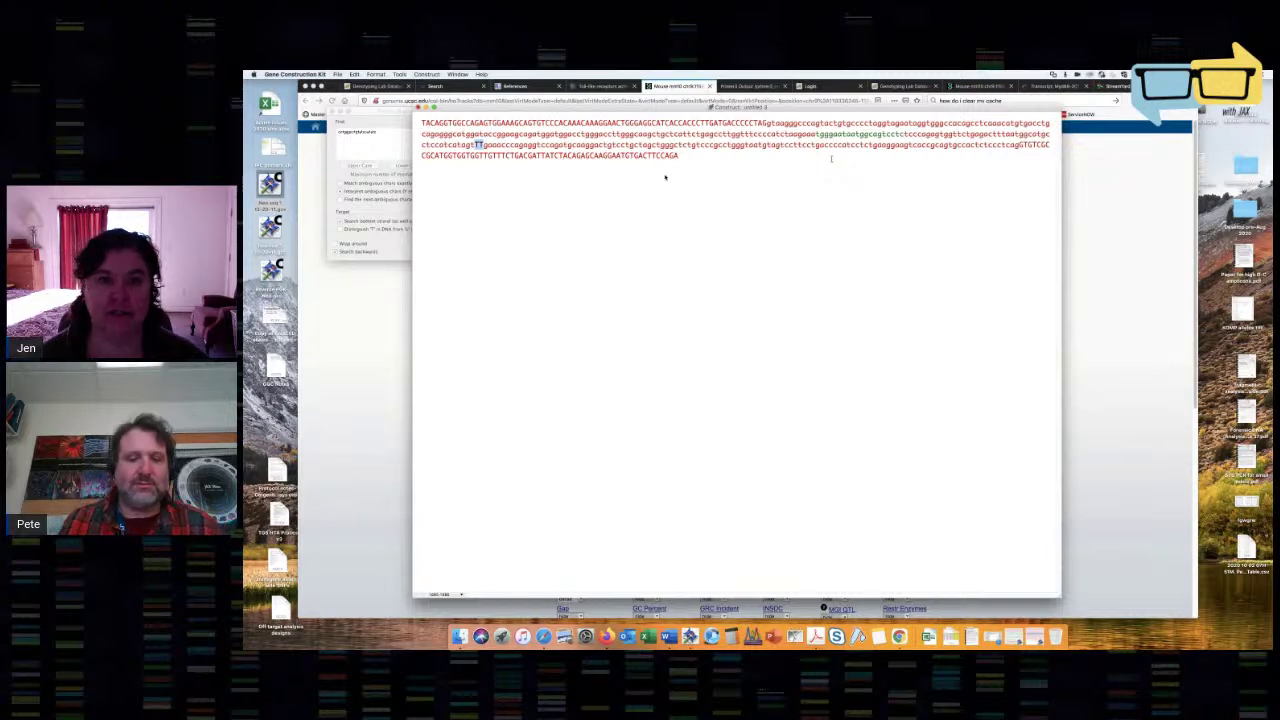
# Move the excised construct's window aside and consult the supplement PDF on the Hpa I and Nsi I loxP insertion sites around exon 3.
pyautogui.moveTo(685, 108); pyautogui.dragTo(607, 95)
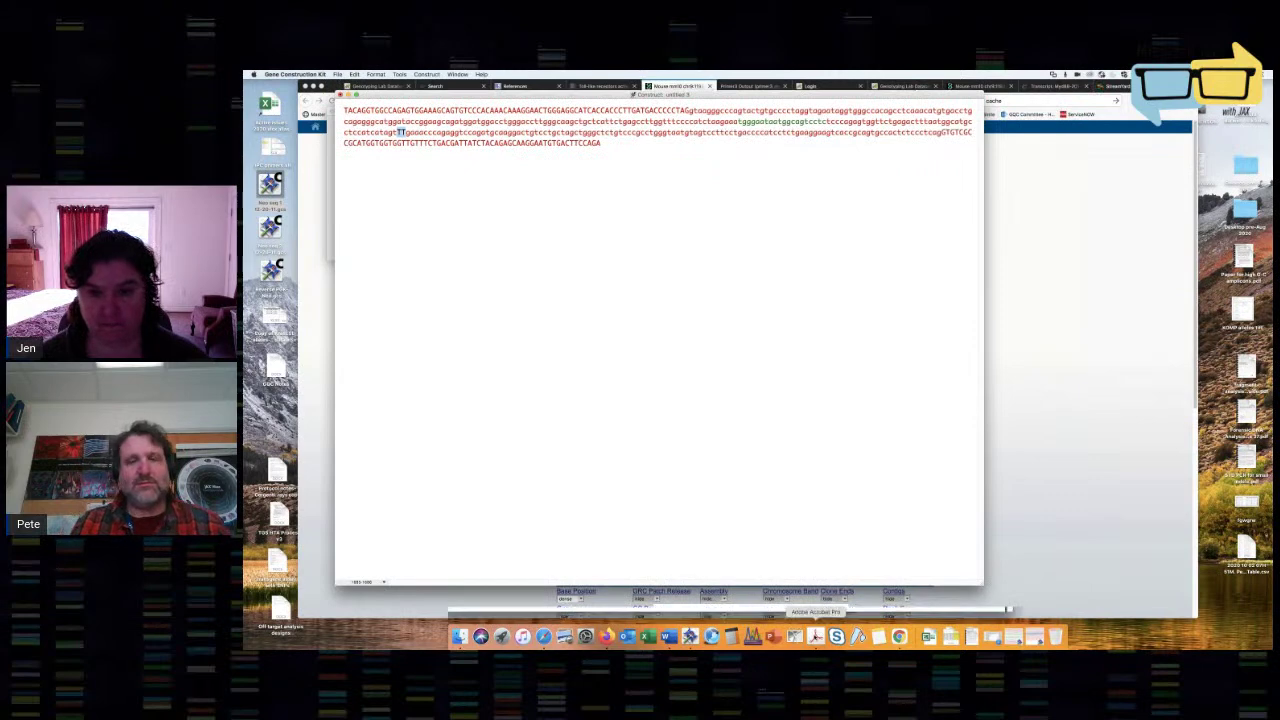
pyautogui.click(815, 636)
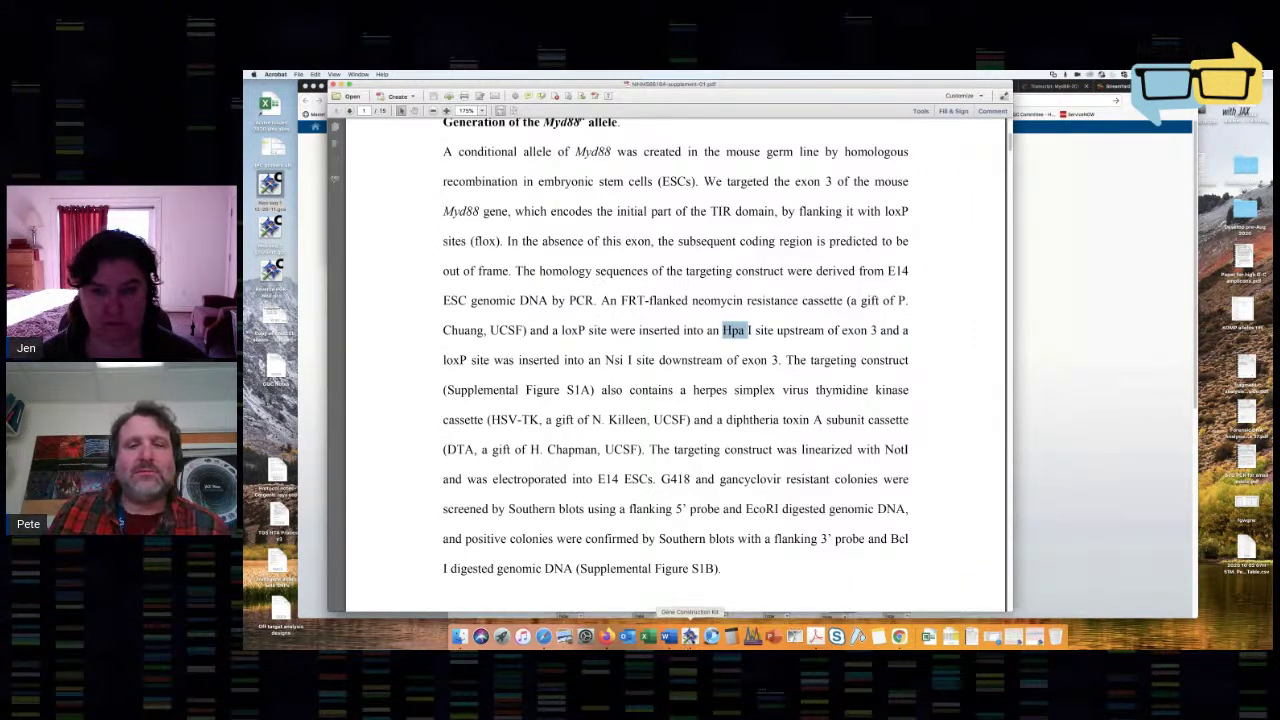
pyautogui.click(690, 636)
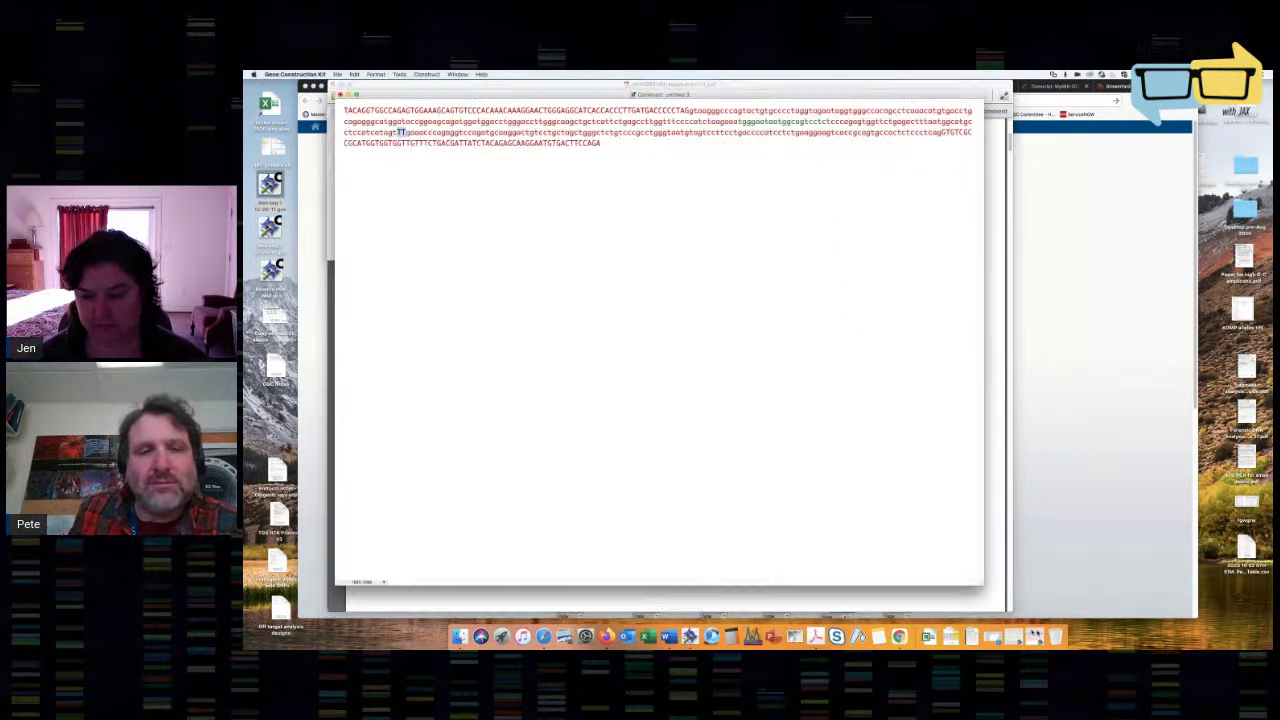
# Restore and reposition the original construct, minimize the excised one, and highlight the blue exon 3 sequence.
pyautogui.click(1028, 634)
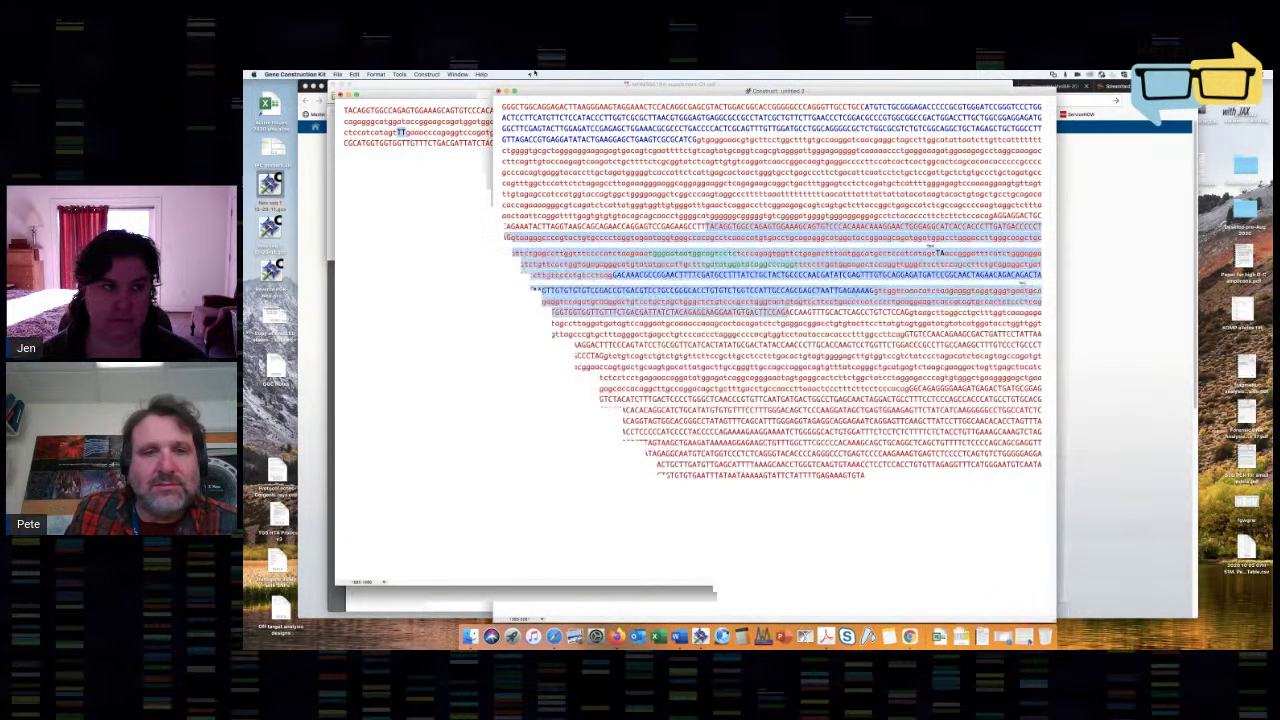
pyautogui.click(349, 95)
pyautogui.moveTo(719, 89); pyautogui.dragTo(661, 81)
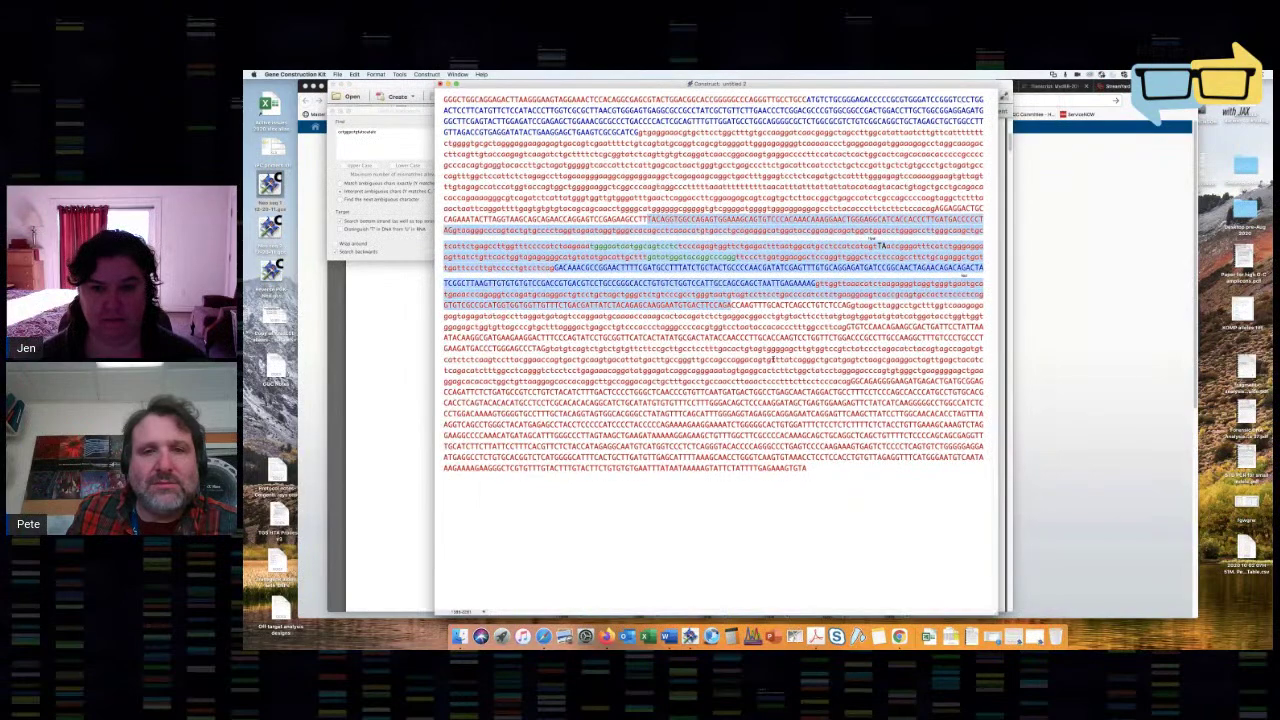
pyautogui.moveTo(770, 349); pyautogui.dragTo(779, 327)
pyautogui.click(766, 370)
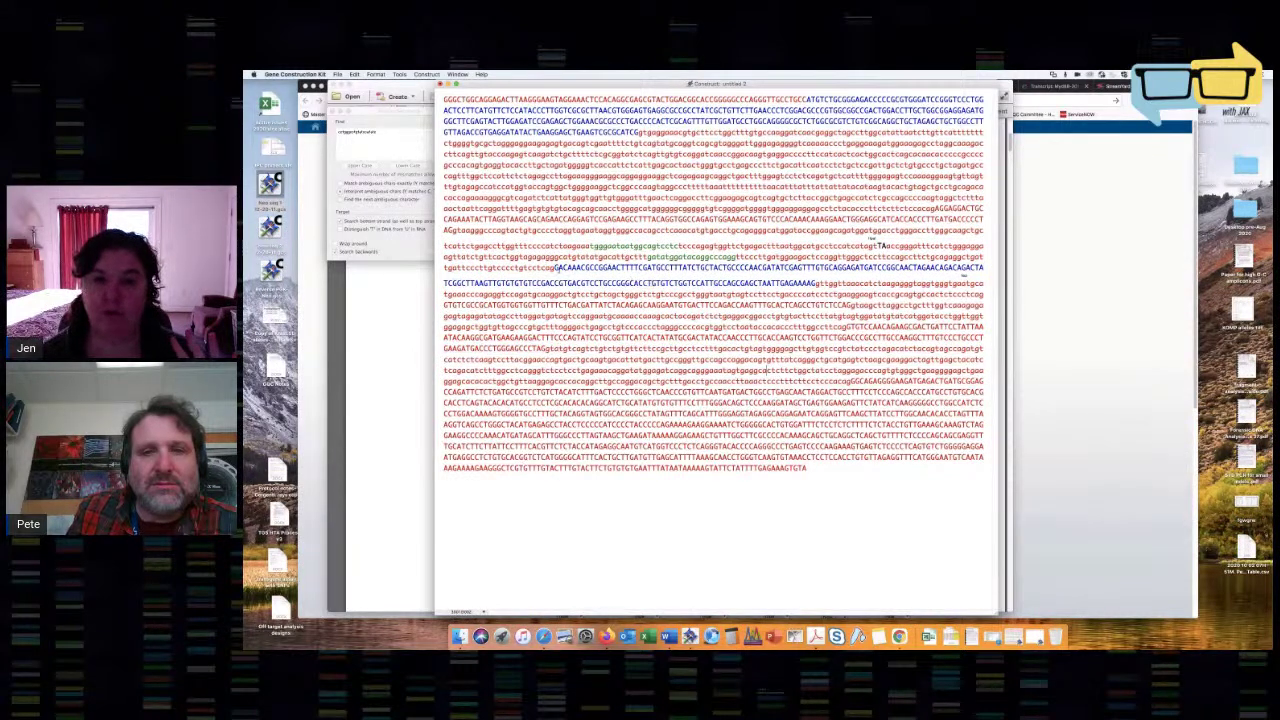
pyautogui.moveTo(554, 267); pyautogui.dragTo(814, 283)
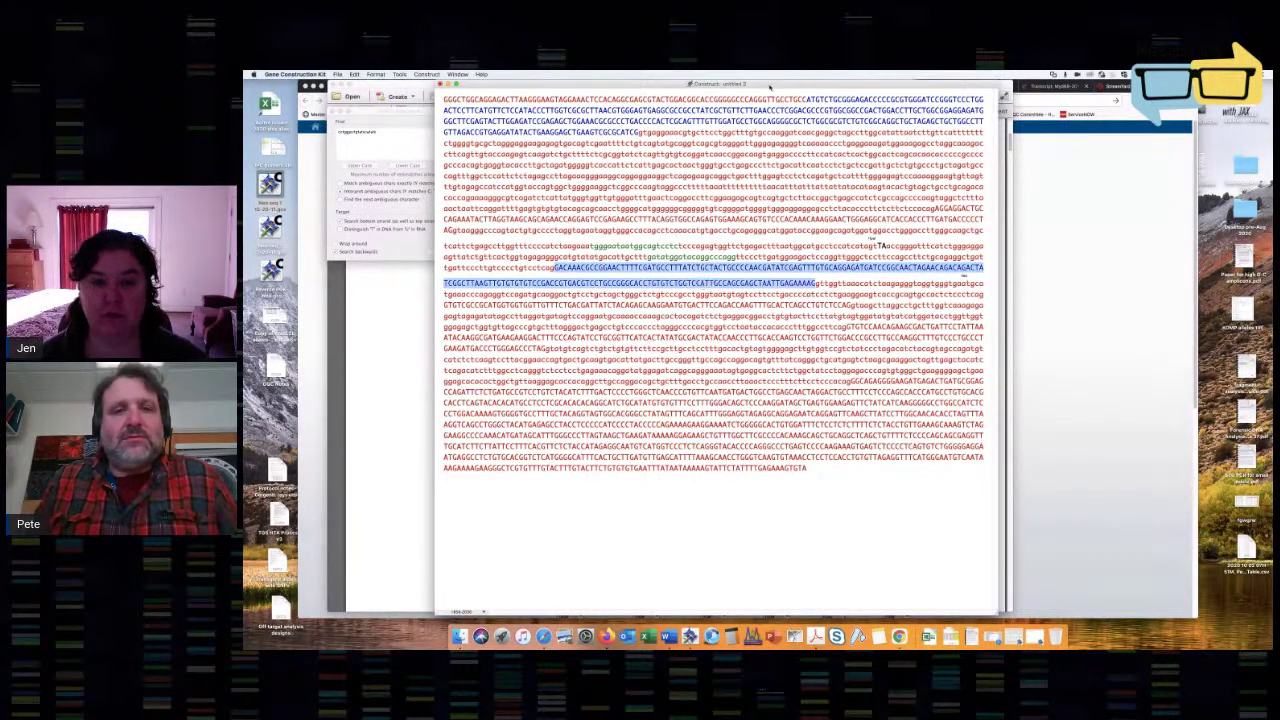
# Restore and reposition the excised construct, and select the sequence from just upstream of the green primer across the TT junction into the downstream exon.
pyautogui.moveTo(770, 86); pyautogui.dragTo(779, 89)
pyautogui.click(1035, 636)
pyautogui.moveTo(662, 98); pyautogui.dragTo(771, 107)
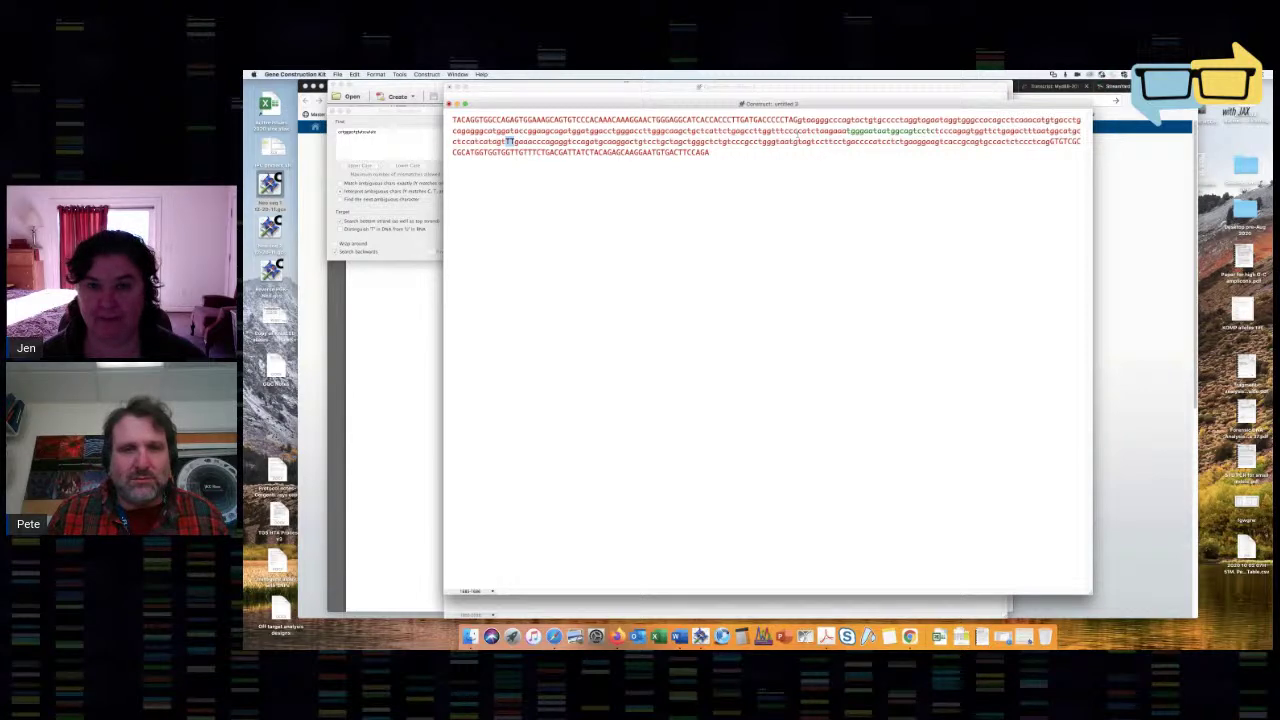
pyautogui.moveTo(797, 130); pyautogui.dragTo(747, 165)
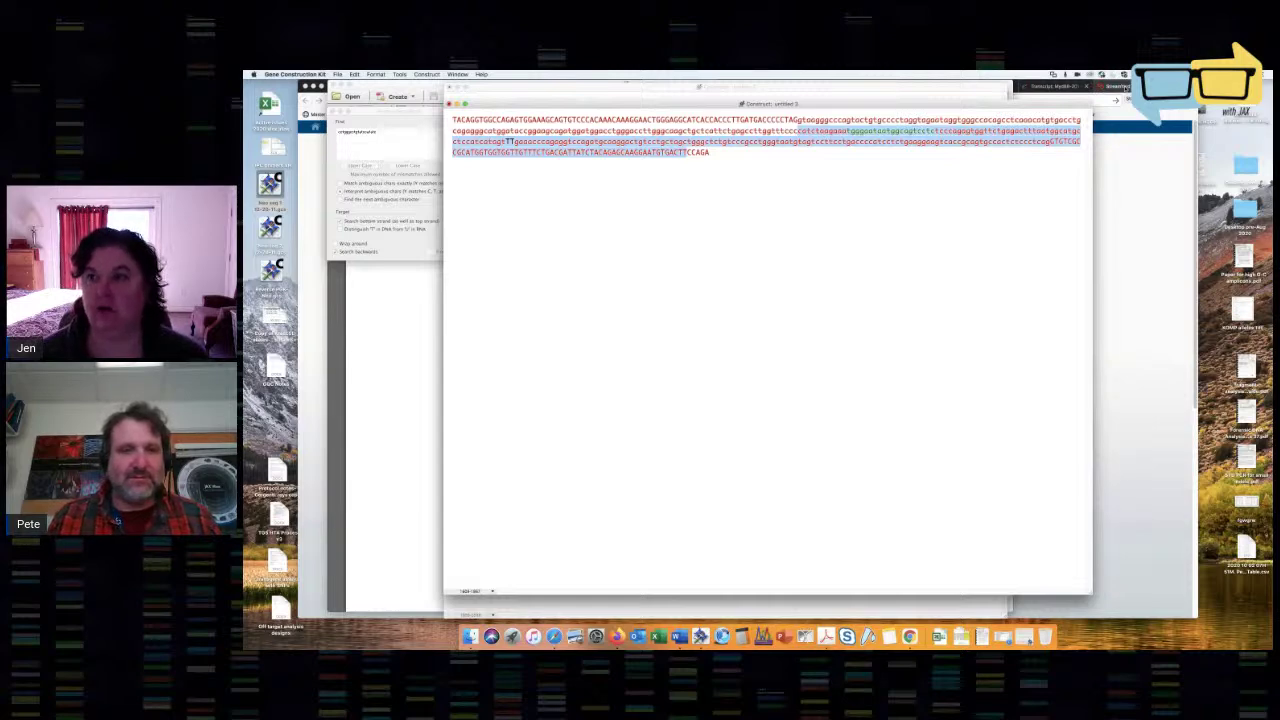
# Check the StreamYard private chat in Firefox, return to Gene Construction Kit, and minimize the browser window behind the construct.
pyautogui.click(1124, 88)
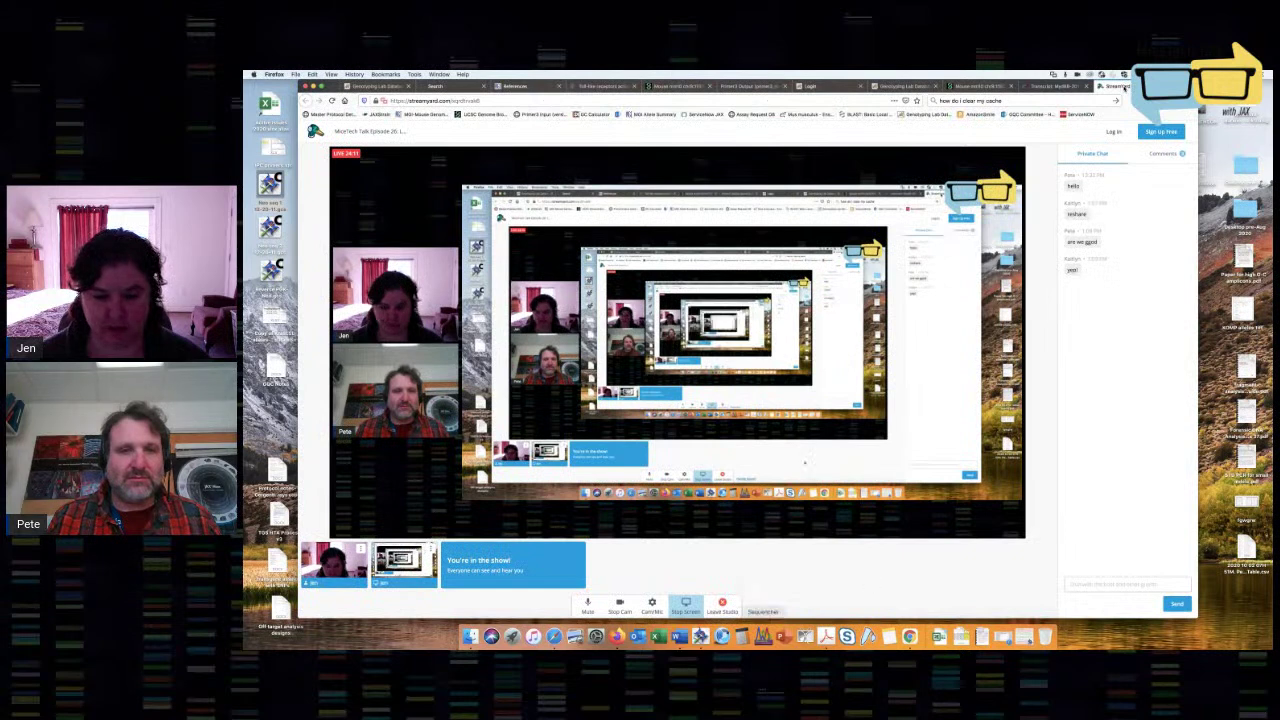
pyautogui.press('super+Tab')
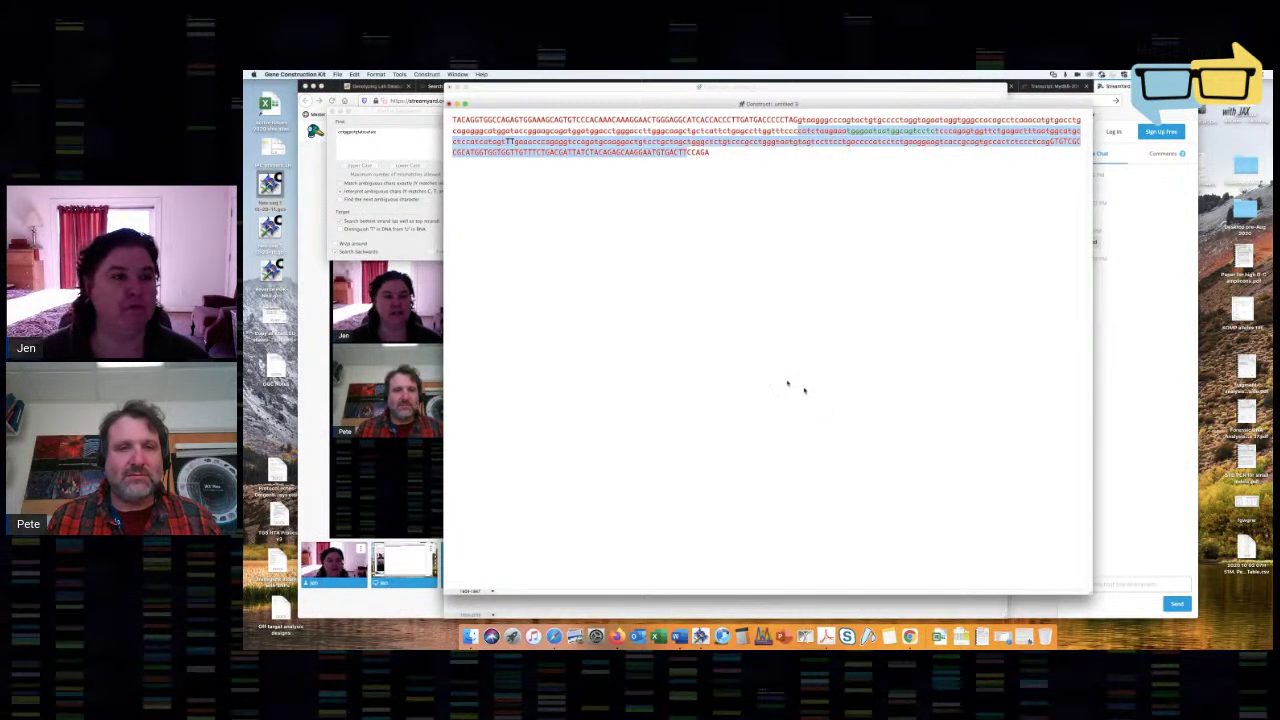
pyautogui.click(313, 87)
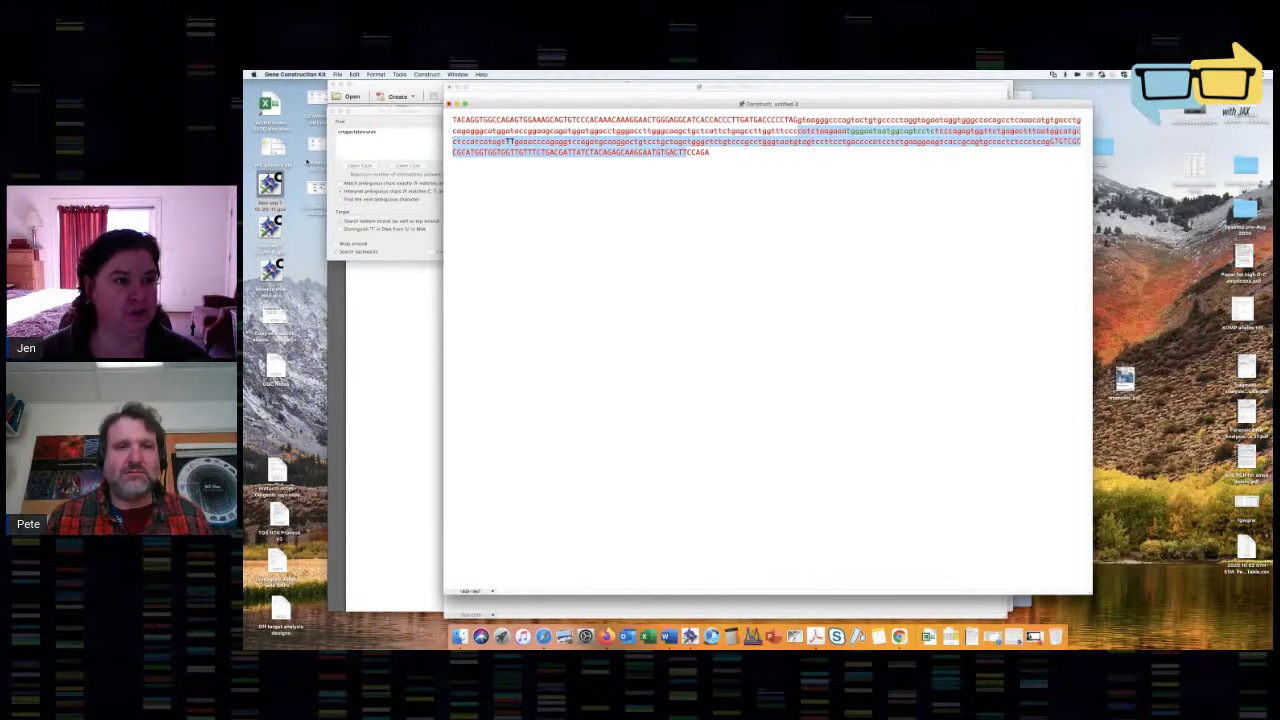